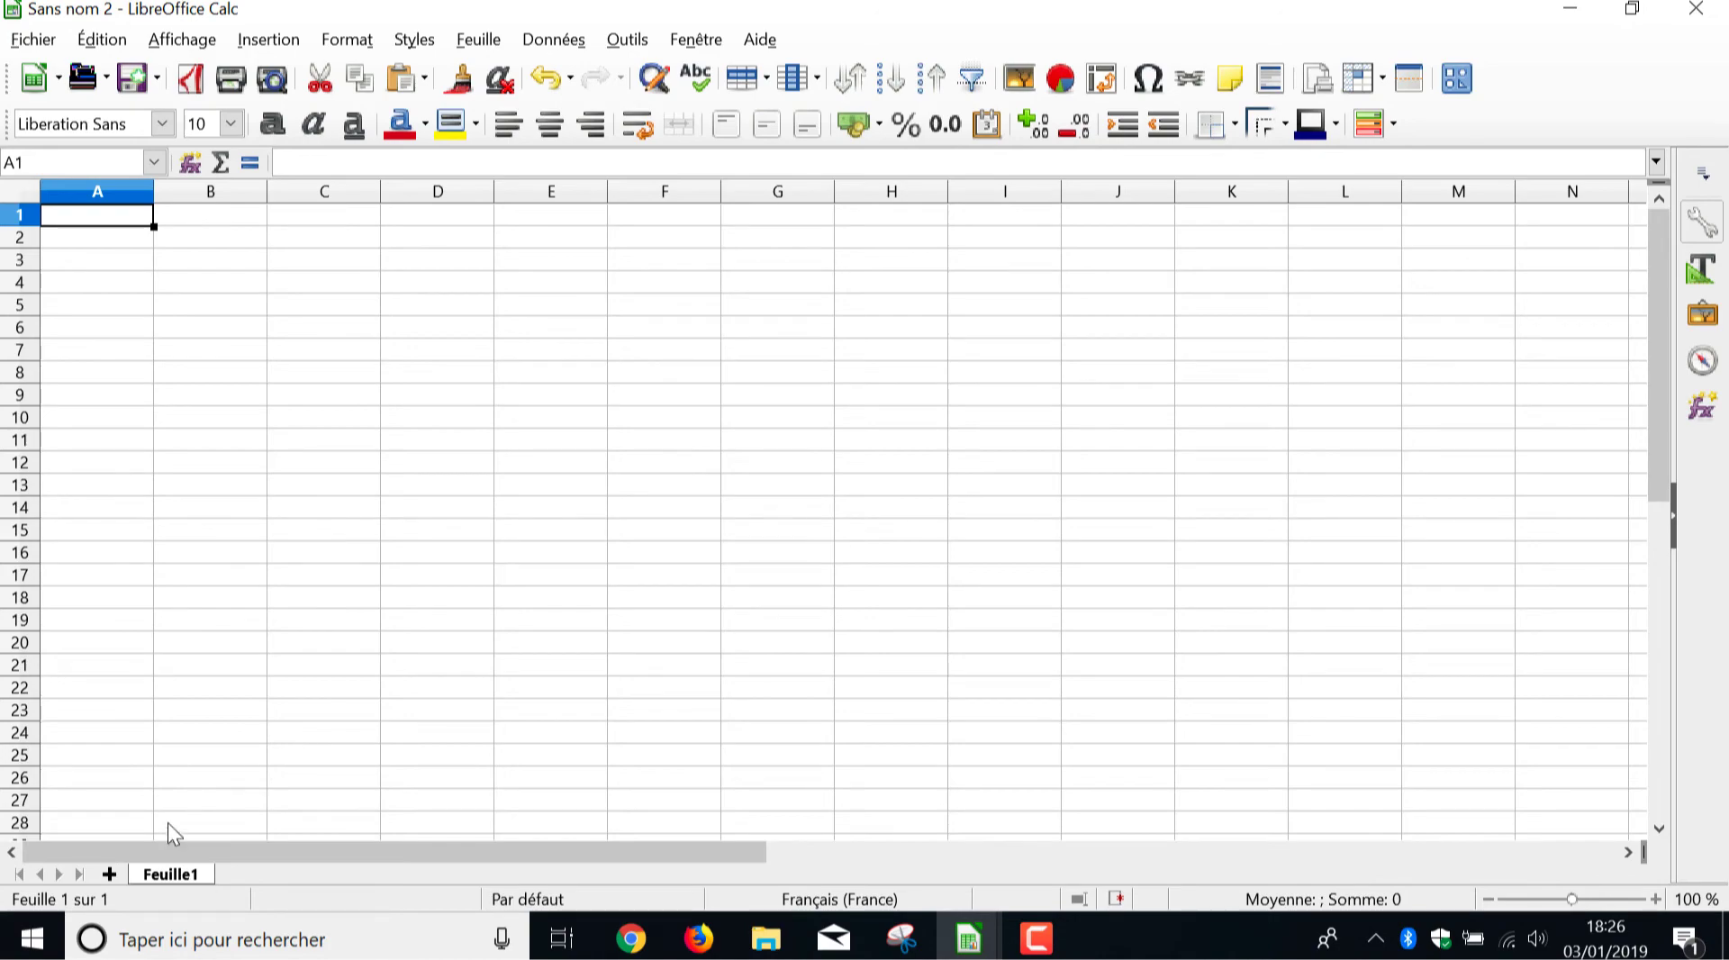
Step: Add two new sheets to the workbook and rename the first sheet Démo 1
left_click(109, 874)
left_click(109, 873)
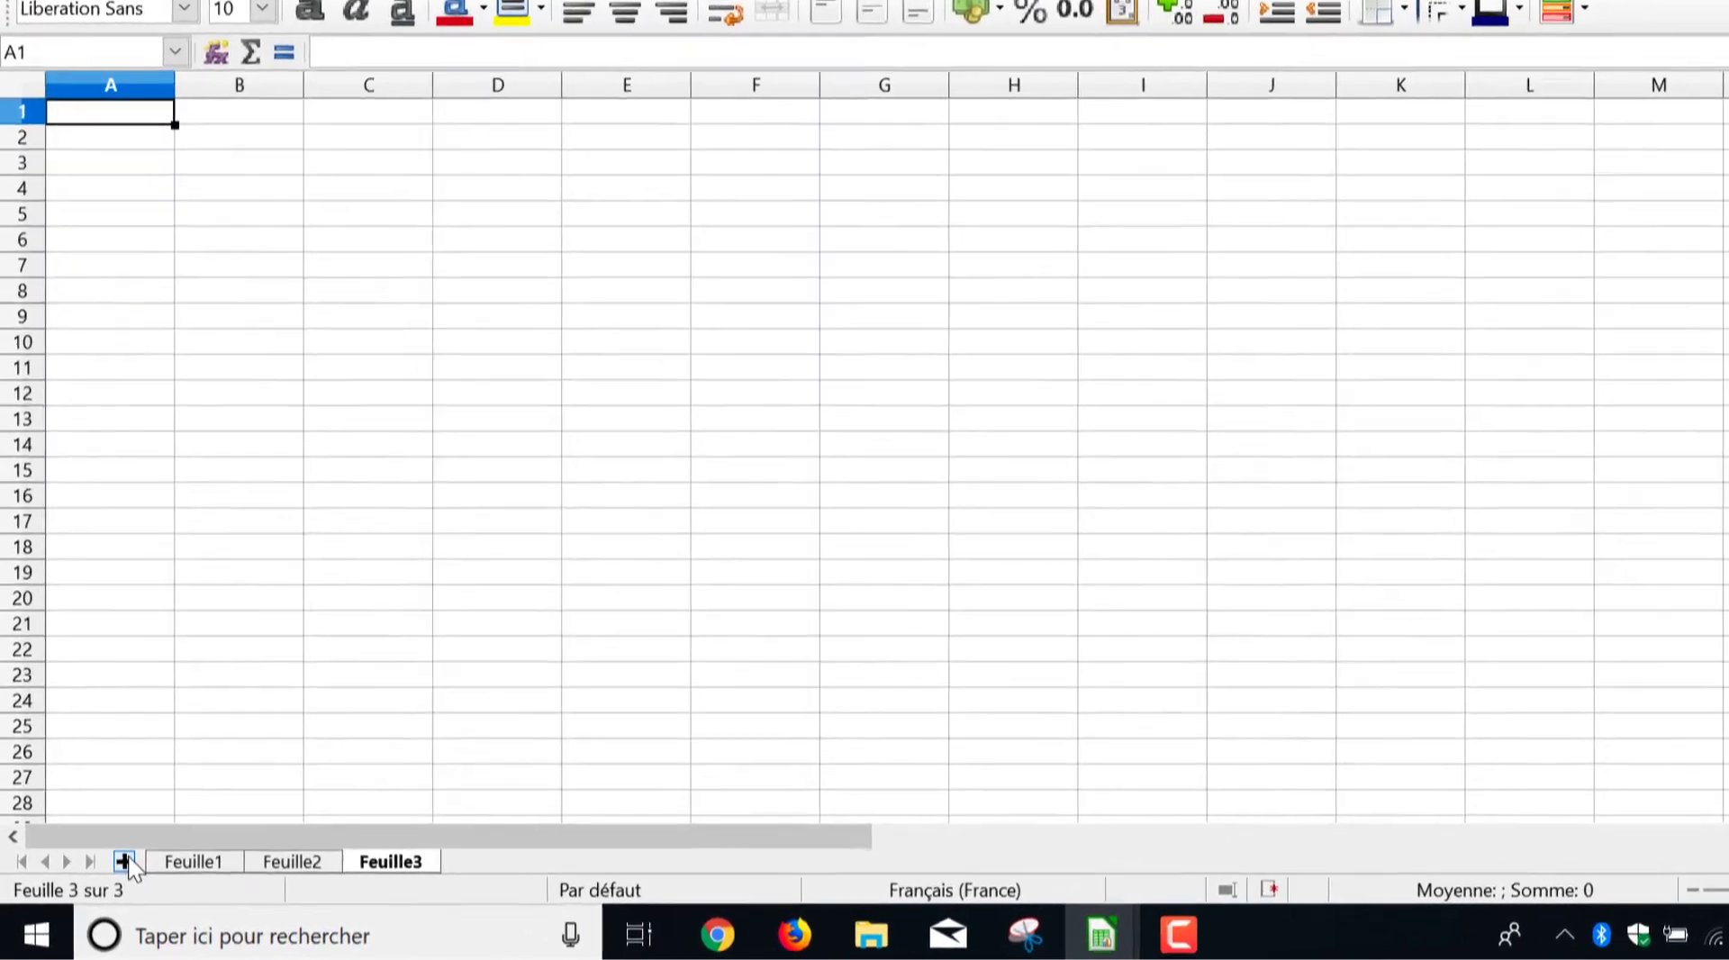
double_click(160, 872)
type("Démo 1")
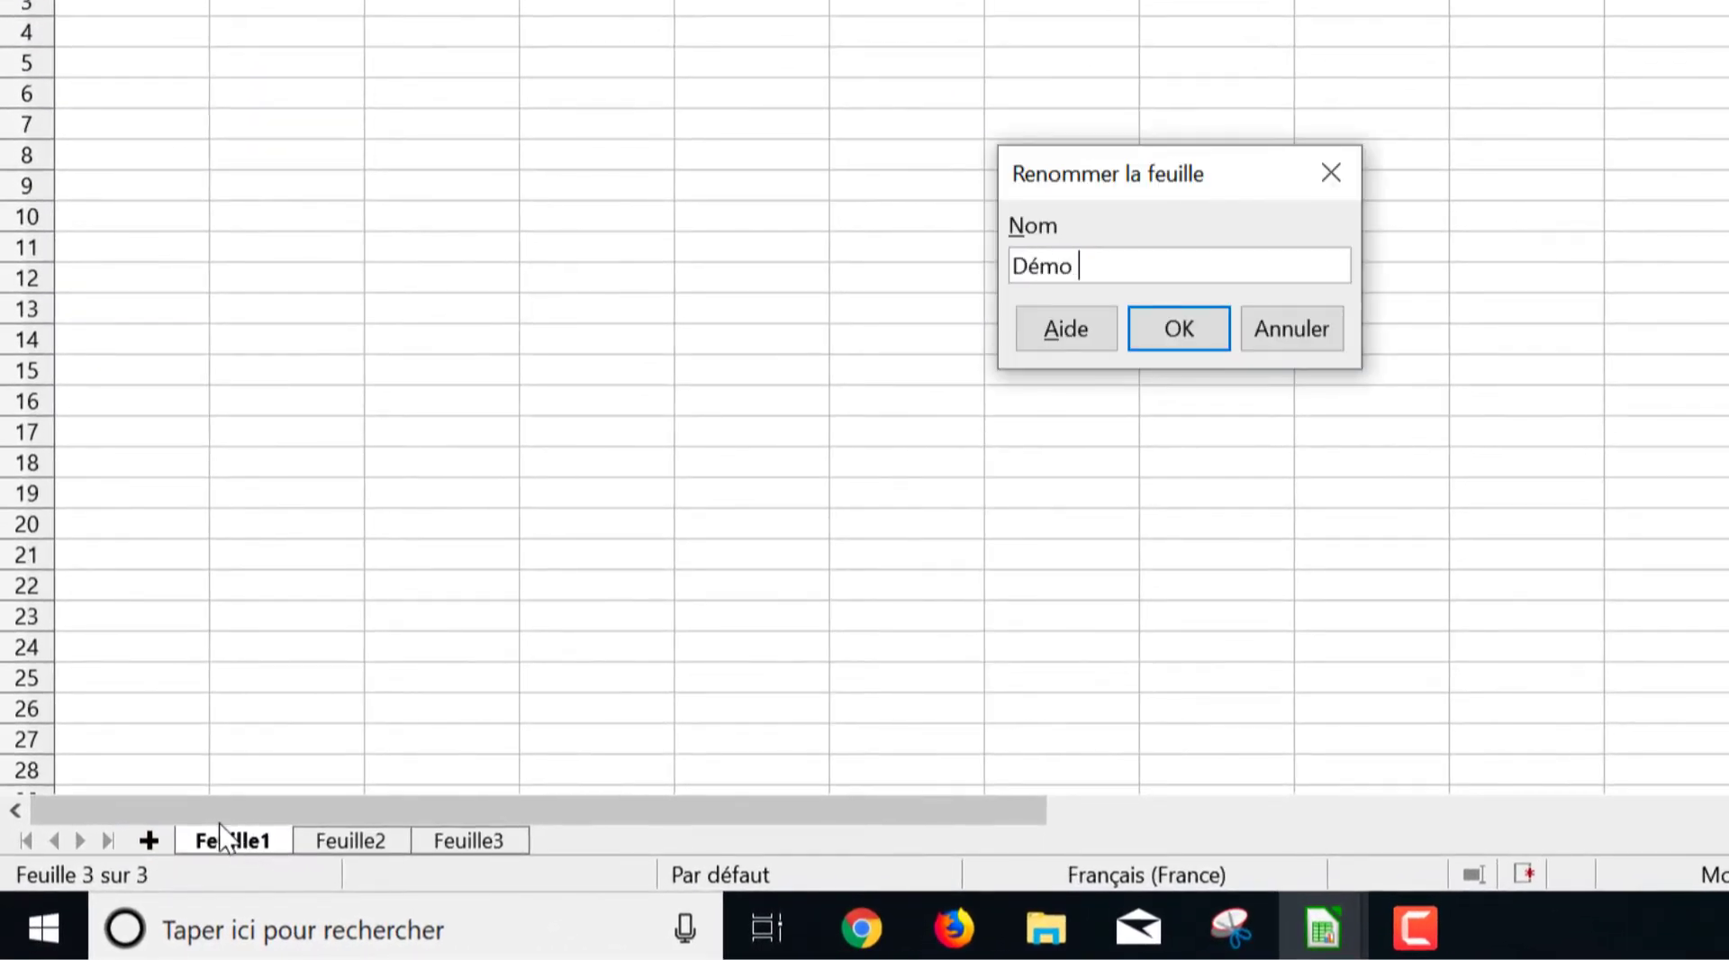
key("Return")
Step: Rename the second sheet Formules de base and the third sheet Multiplication
double_click(347, 840)
type("Formules de base")
key("Return")
double_click(606, 842)
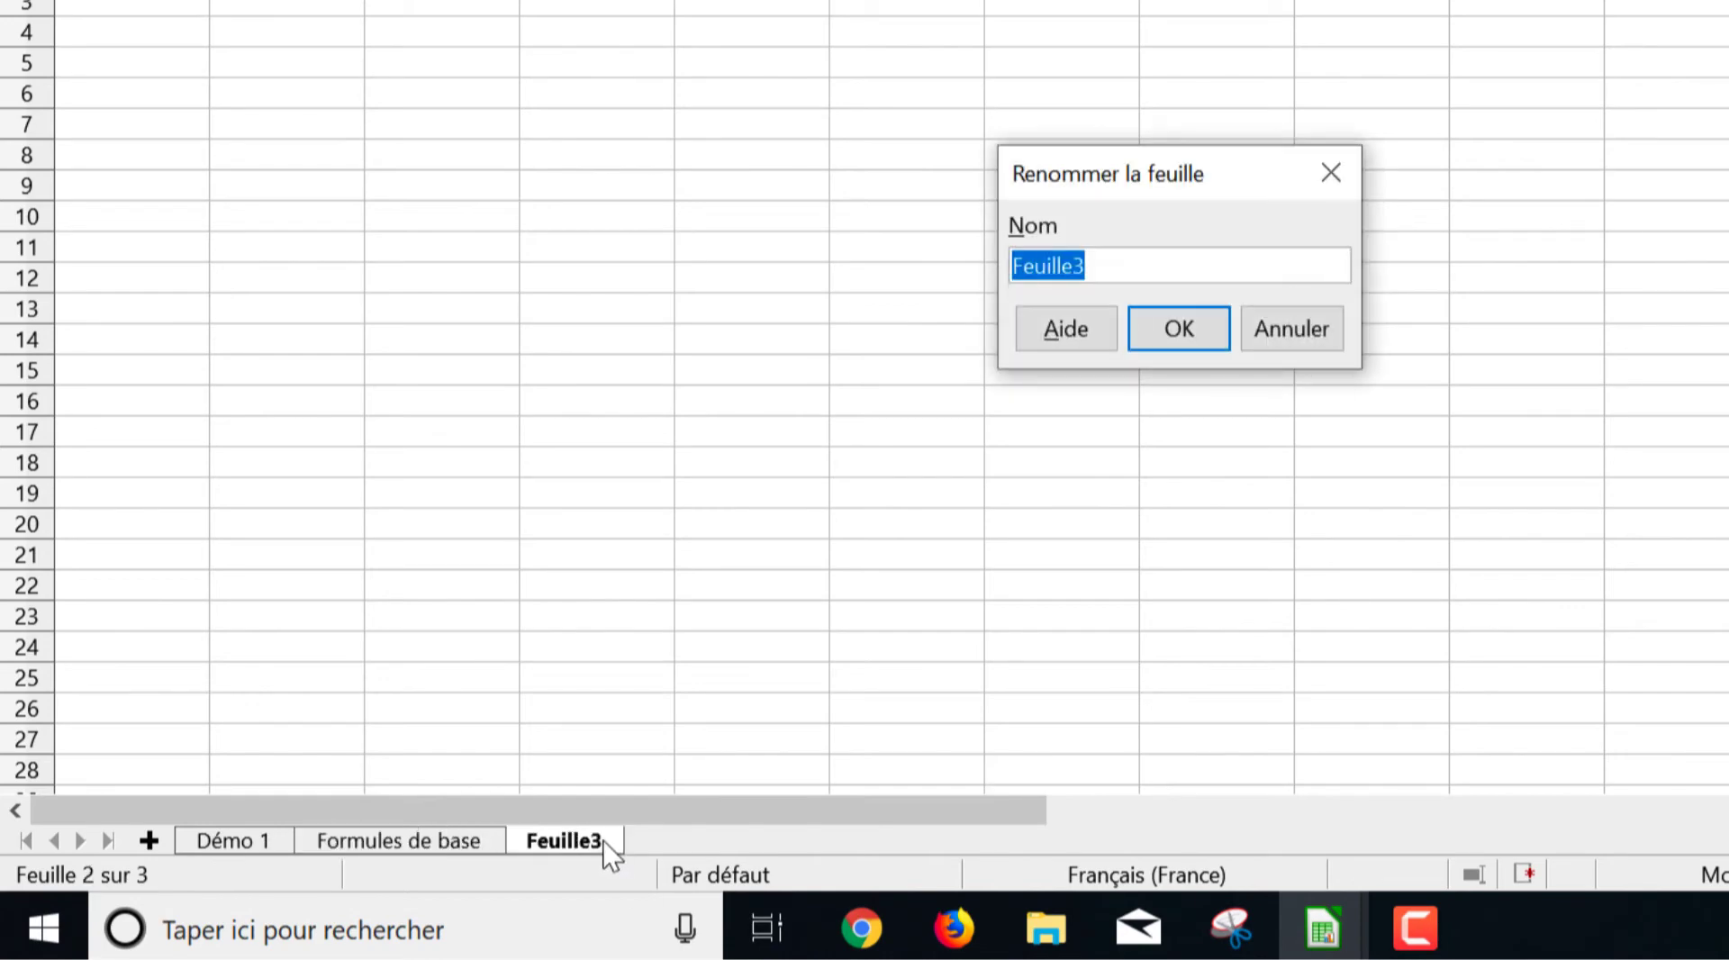
type("Multiplication")
key("Return")
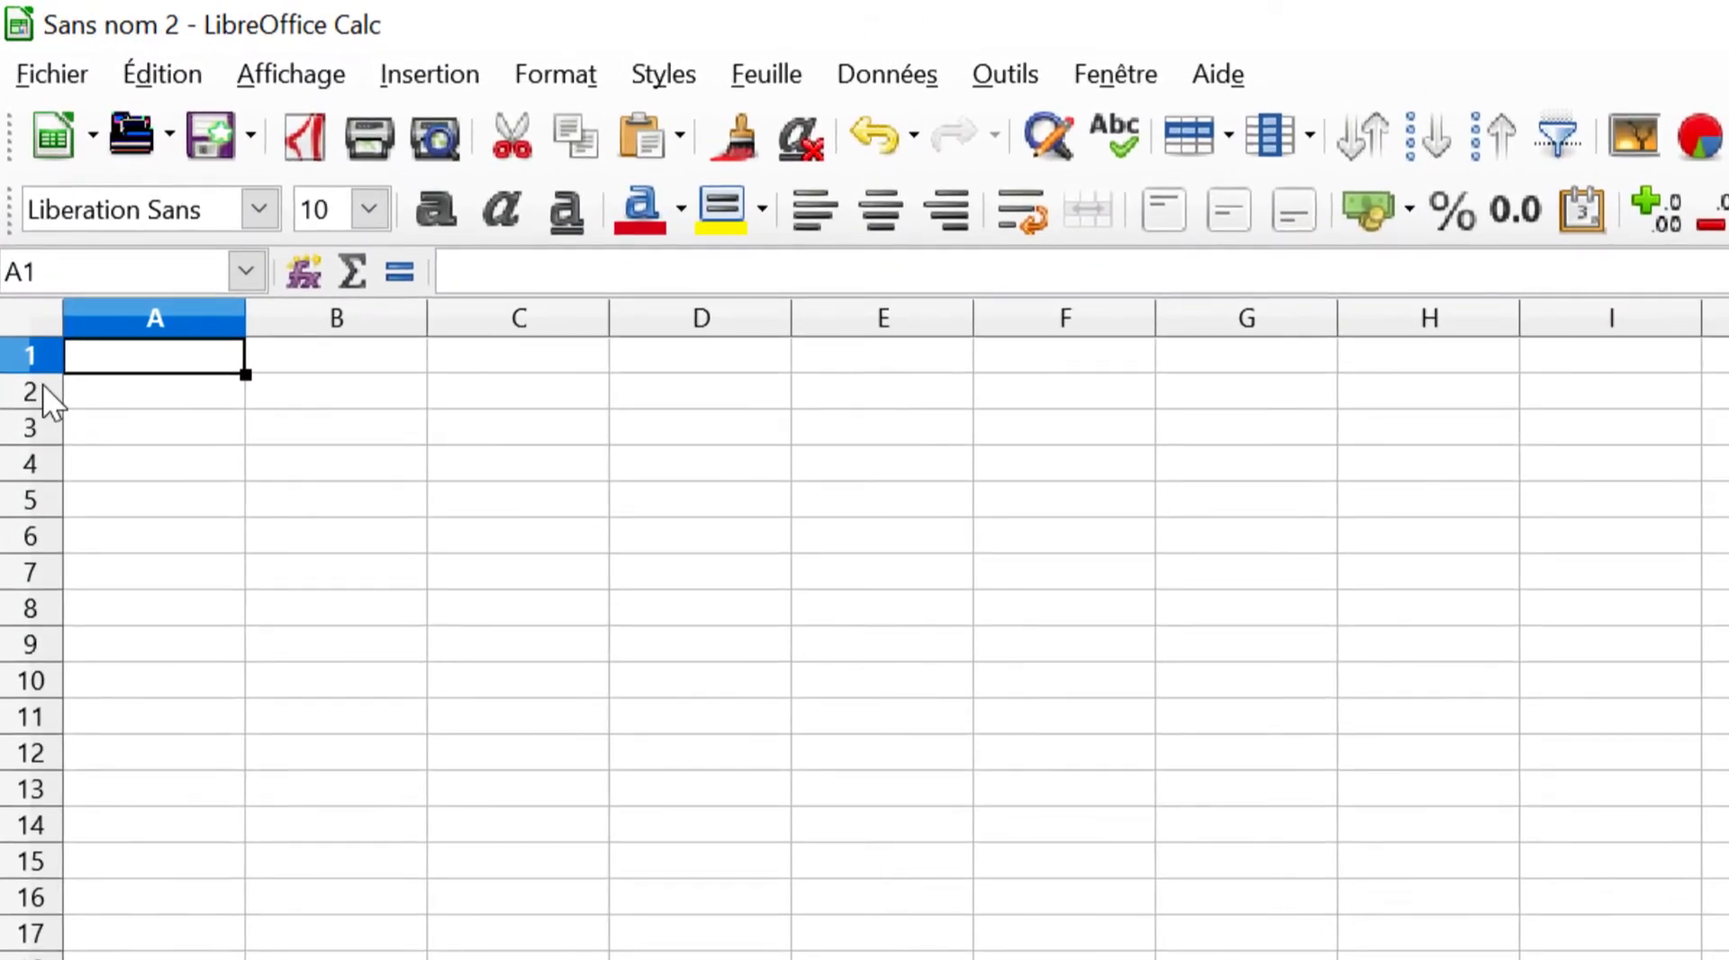
left_click(41, 387)
left_click(38, 430)
left_click(36, 465)
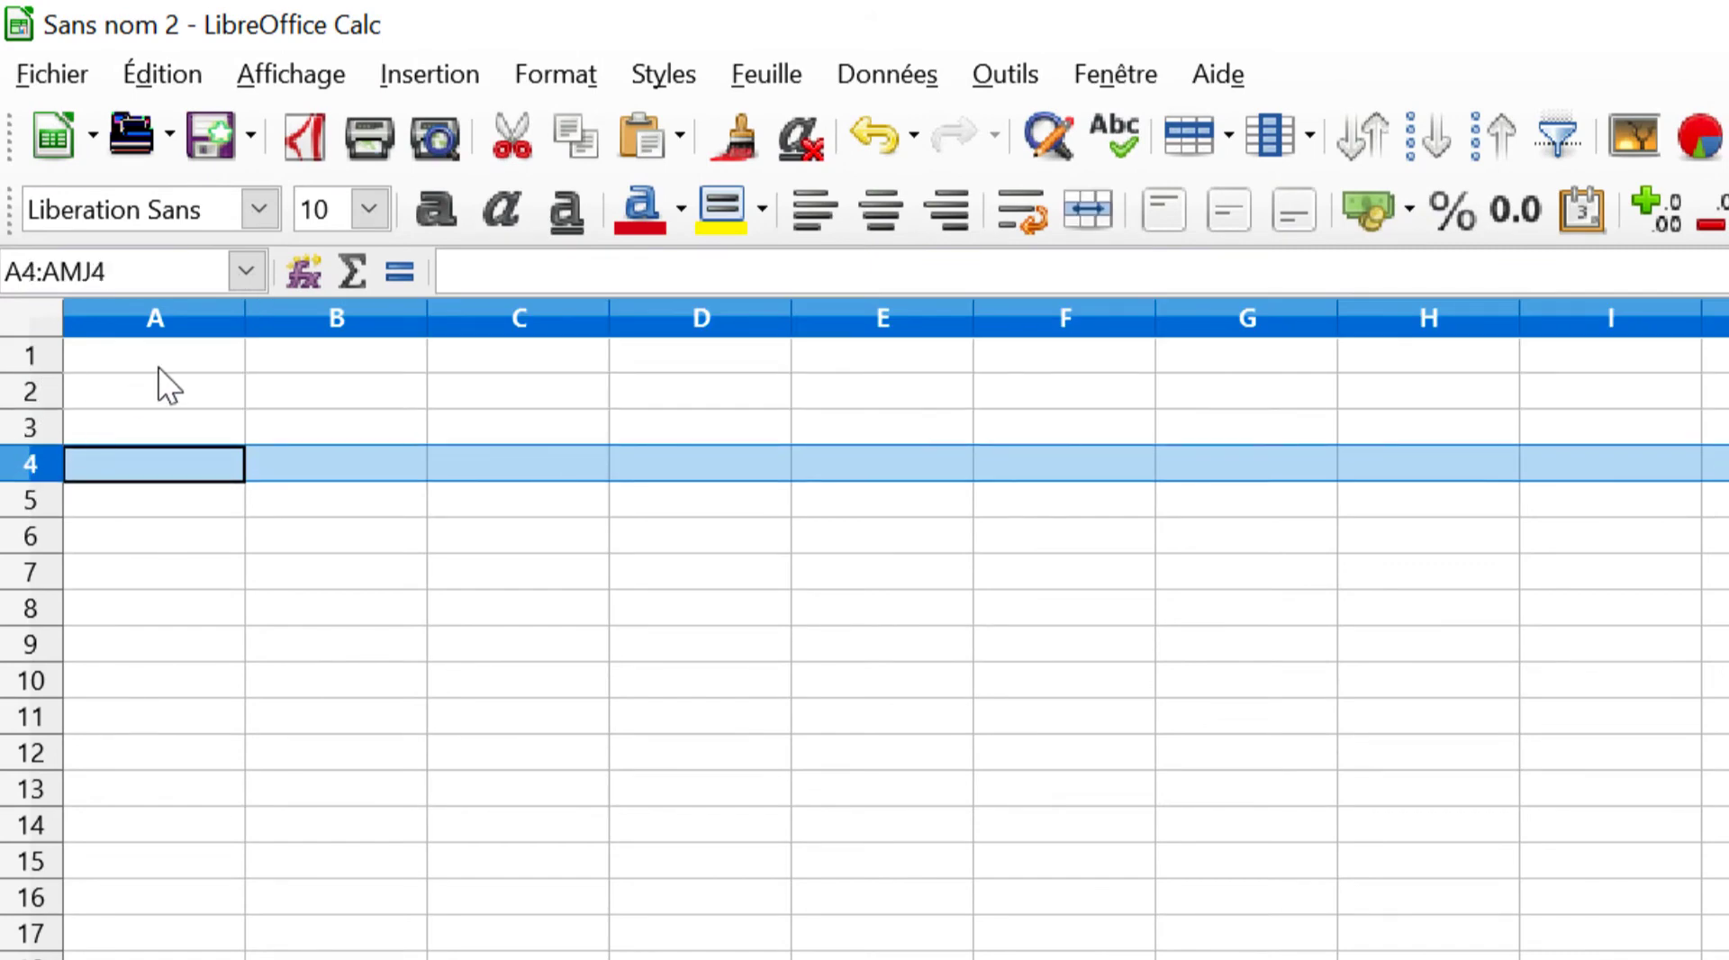
left_click(164, 324)
left_click(339, 319)
left_click(538, 320)
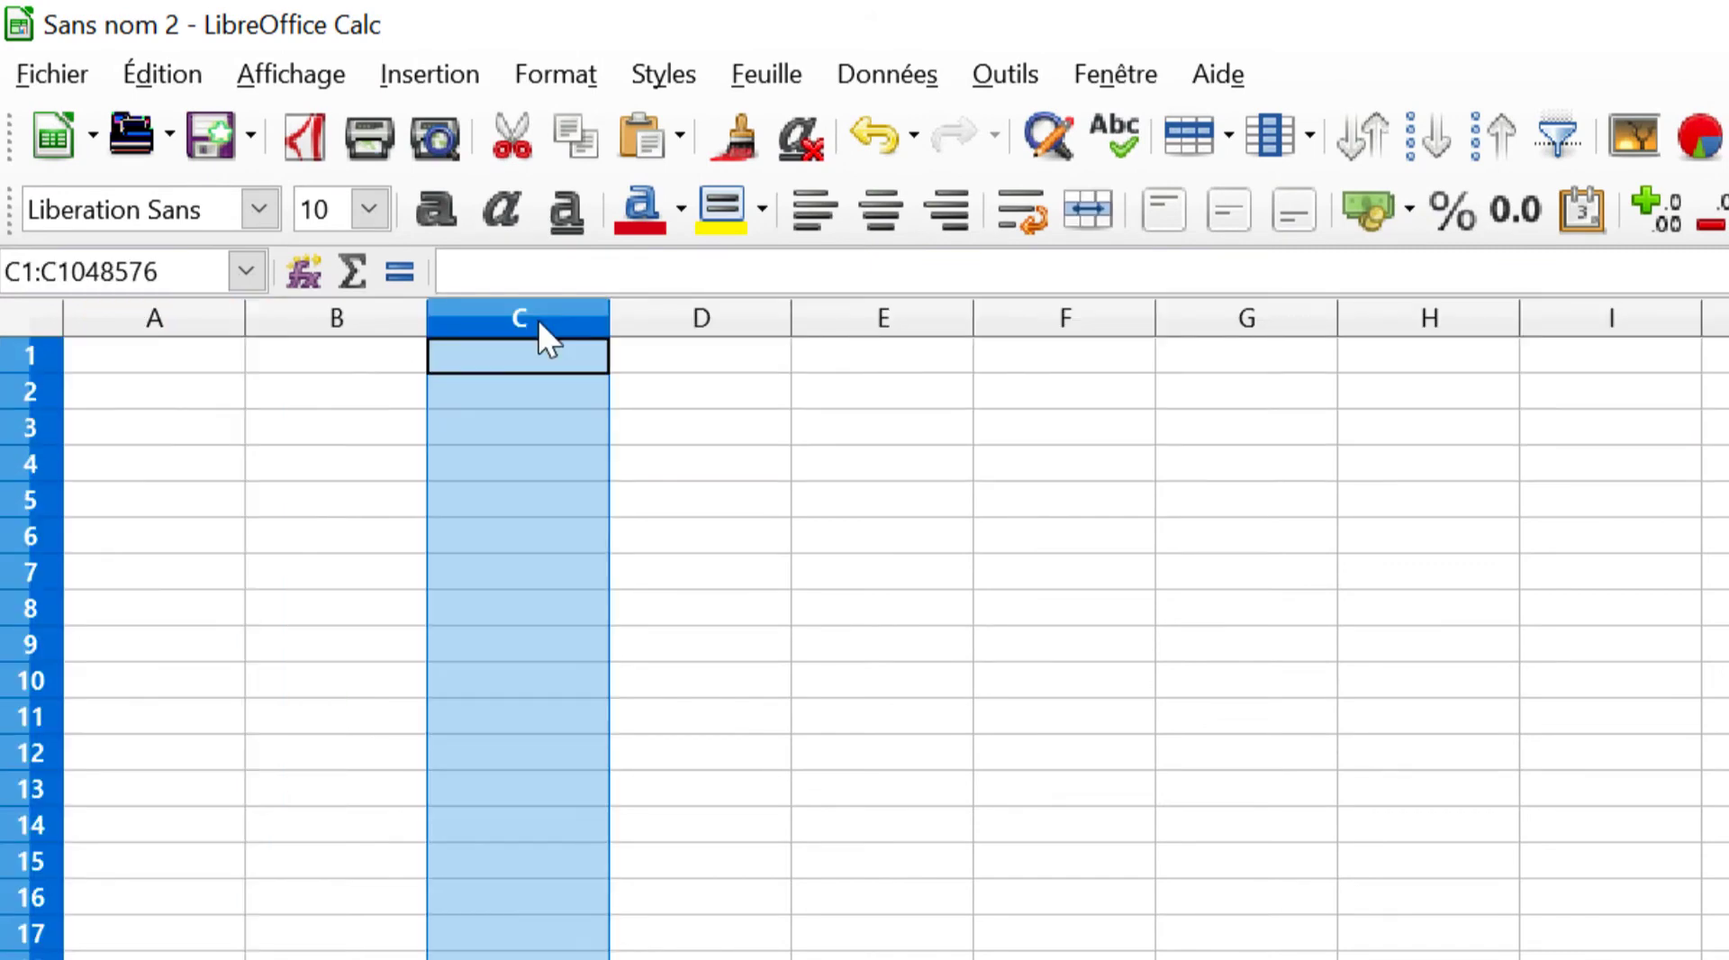
left_click(529, 609)
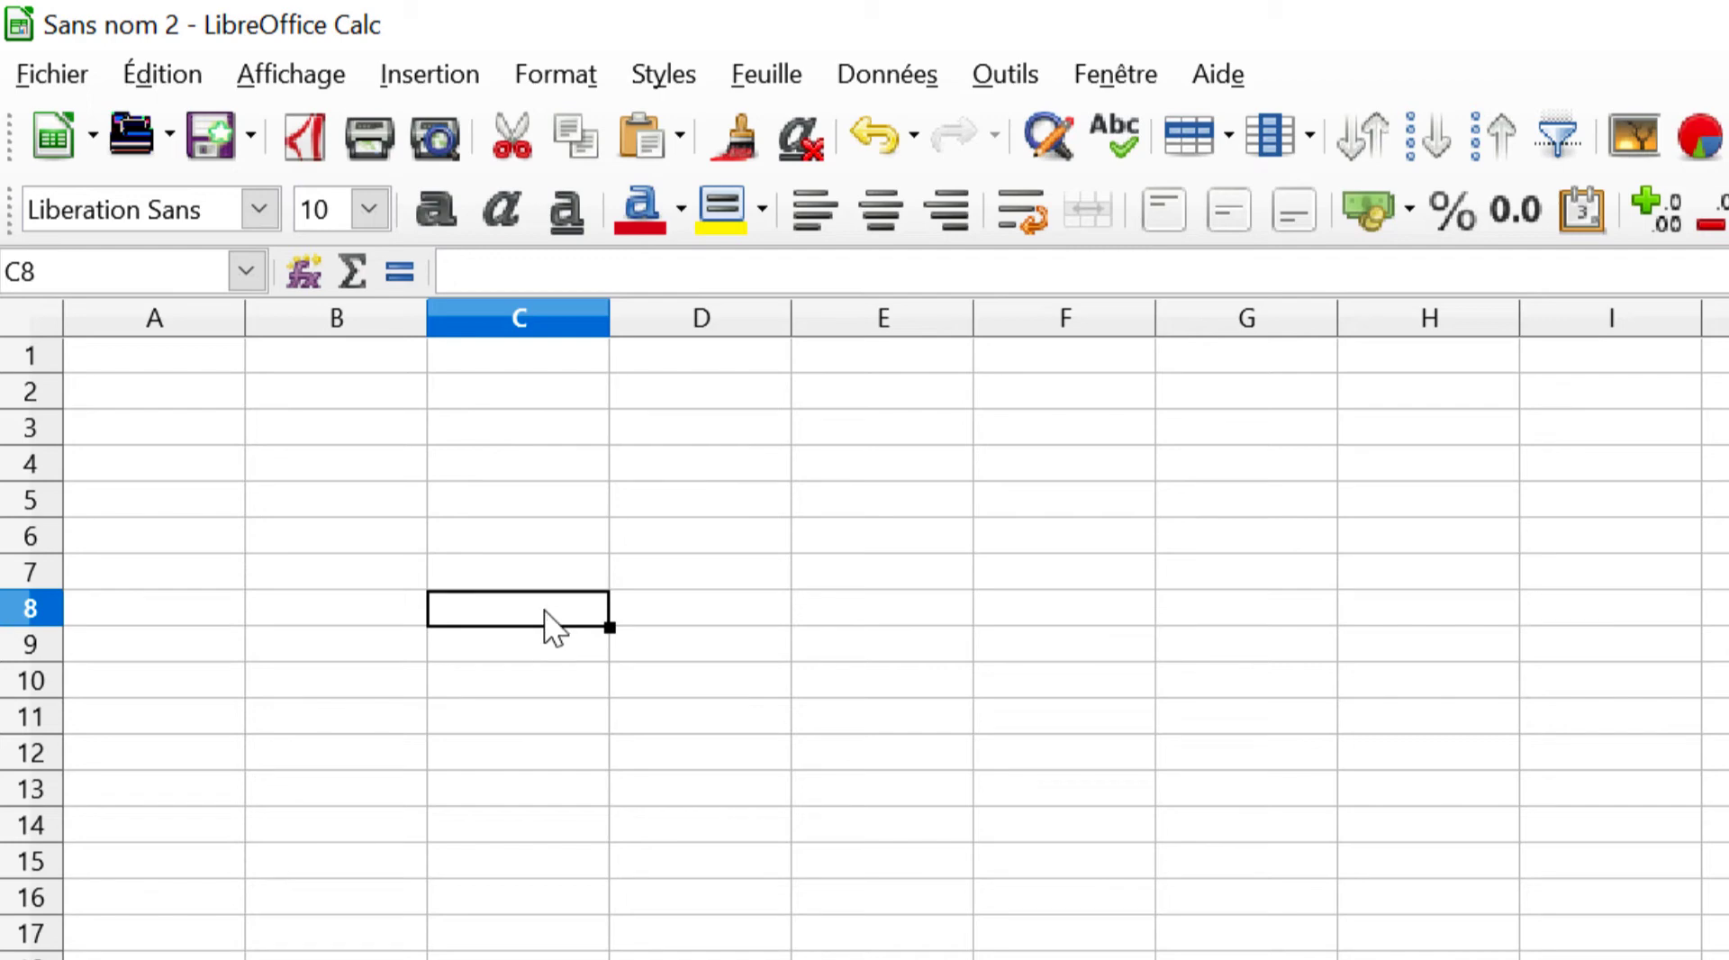
Step: On the Démo 1 sheet, enter the column headers Produit in A1 and Coût in B1
left_click(177, 350)
type("Produit")
left_click(413, 365)
type("Coût")
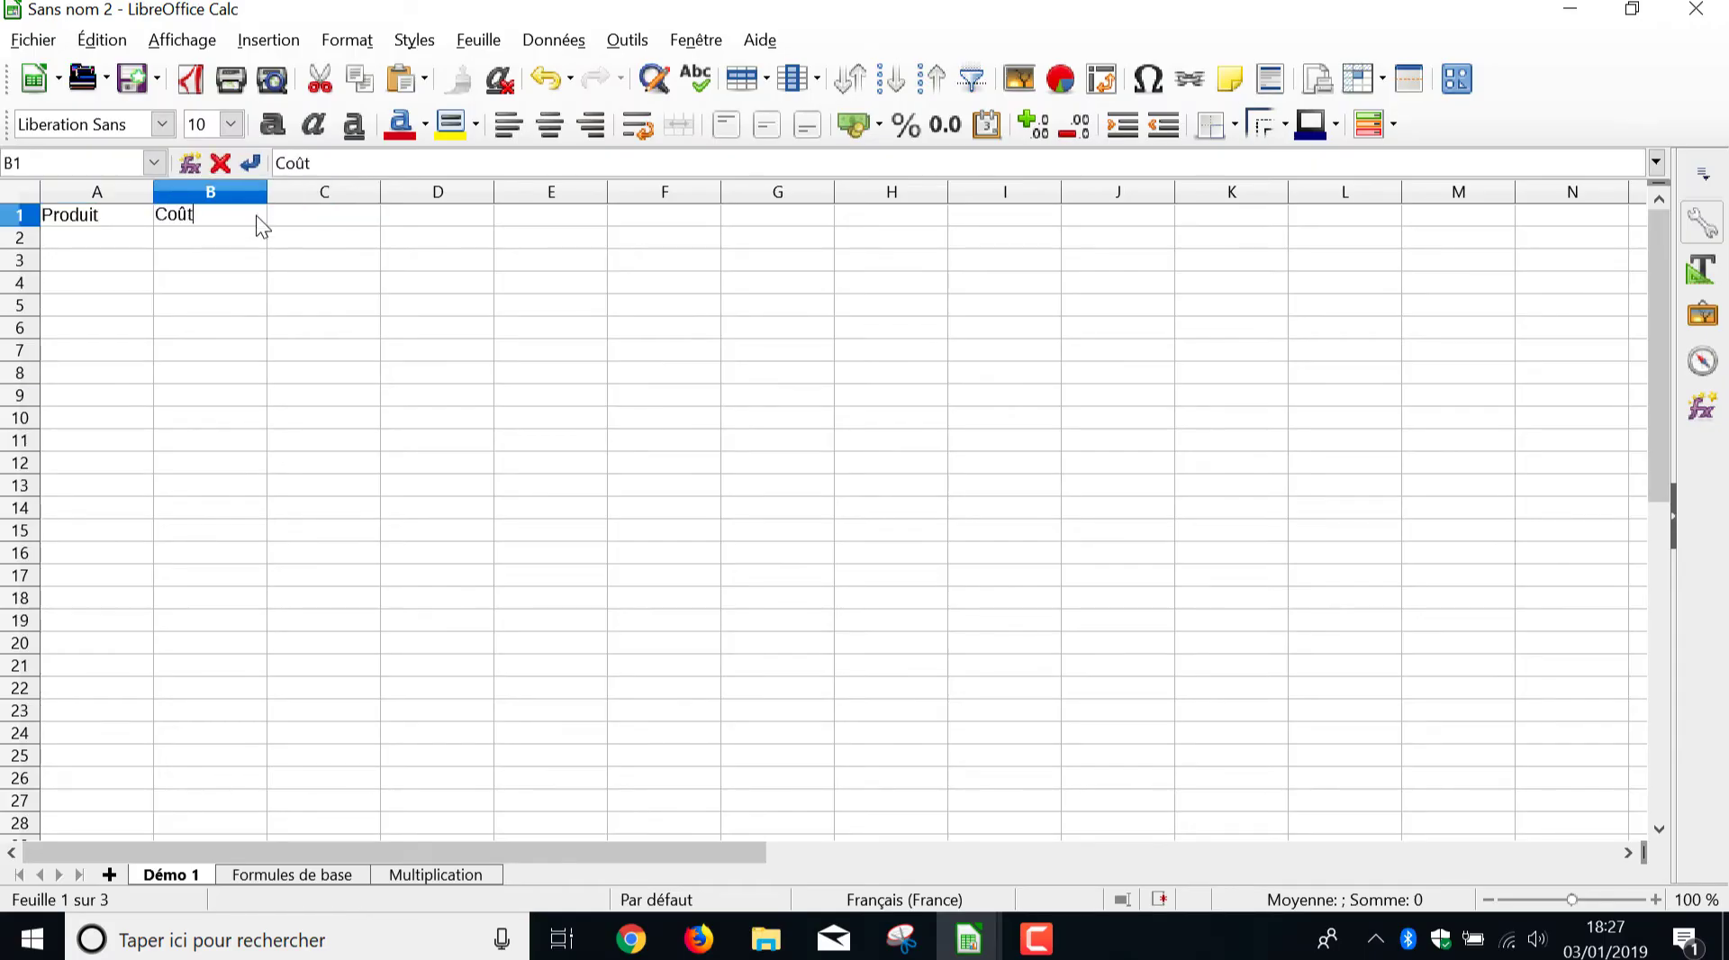
Step: Enter Article 1 in A2 and extend the series down to Article 5 in A6
left_click(92, 237)
type("Article 1")
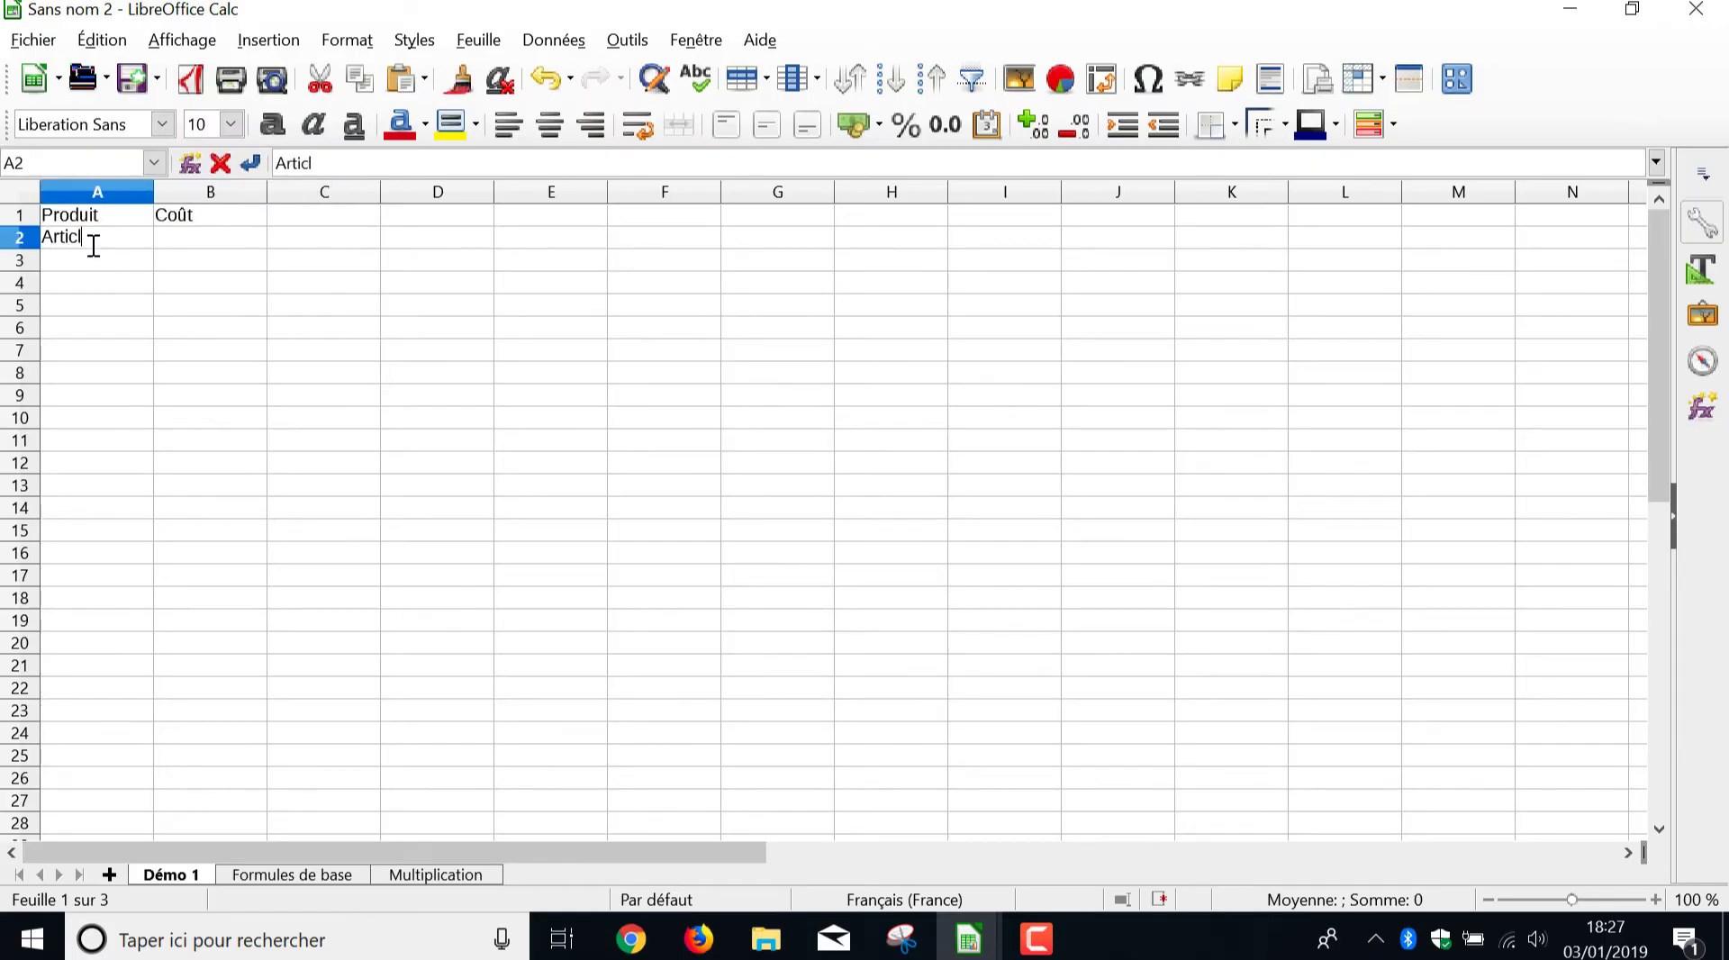
key("Return")
left_click(136, 238)
left_click_drag(154, 248, 154, 329)
Step: Enter the costs 5,75, 18,3, 24,5, 3,95 and 114,2 in cells B2 to B6
left_click(187, 238)
type("5,7")
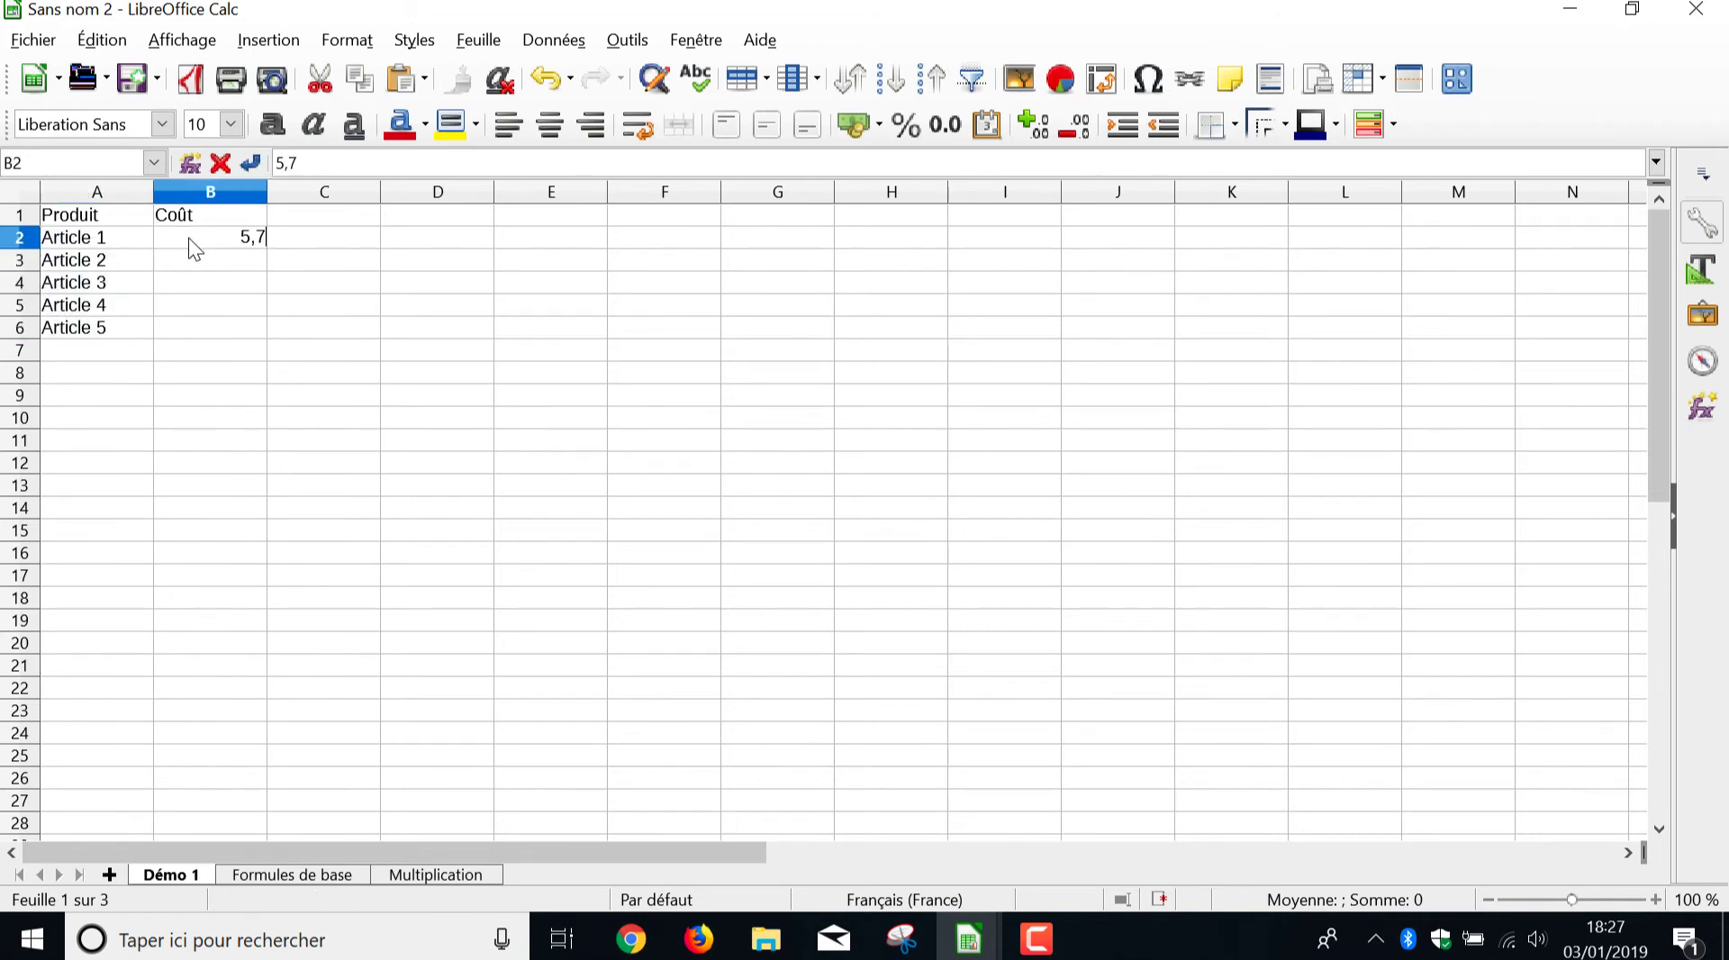
type("5")
key("Return")
type("18,3")
key("Return")
type("24,5")
key("Return")
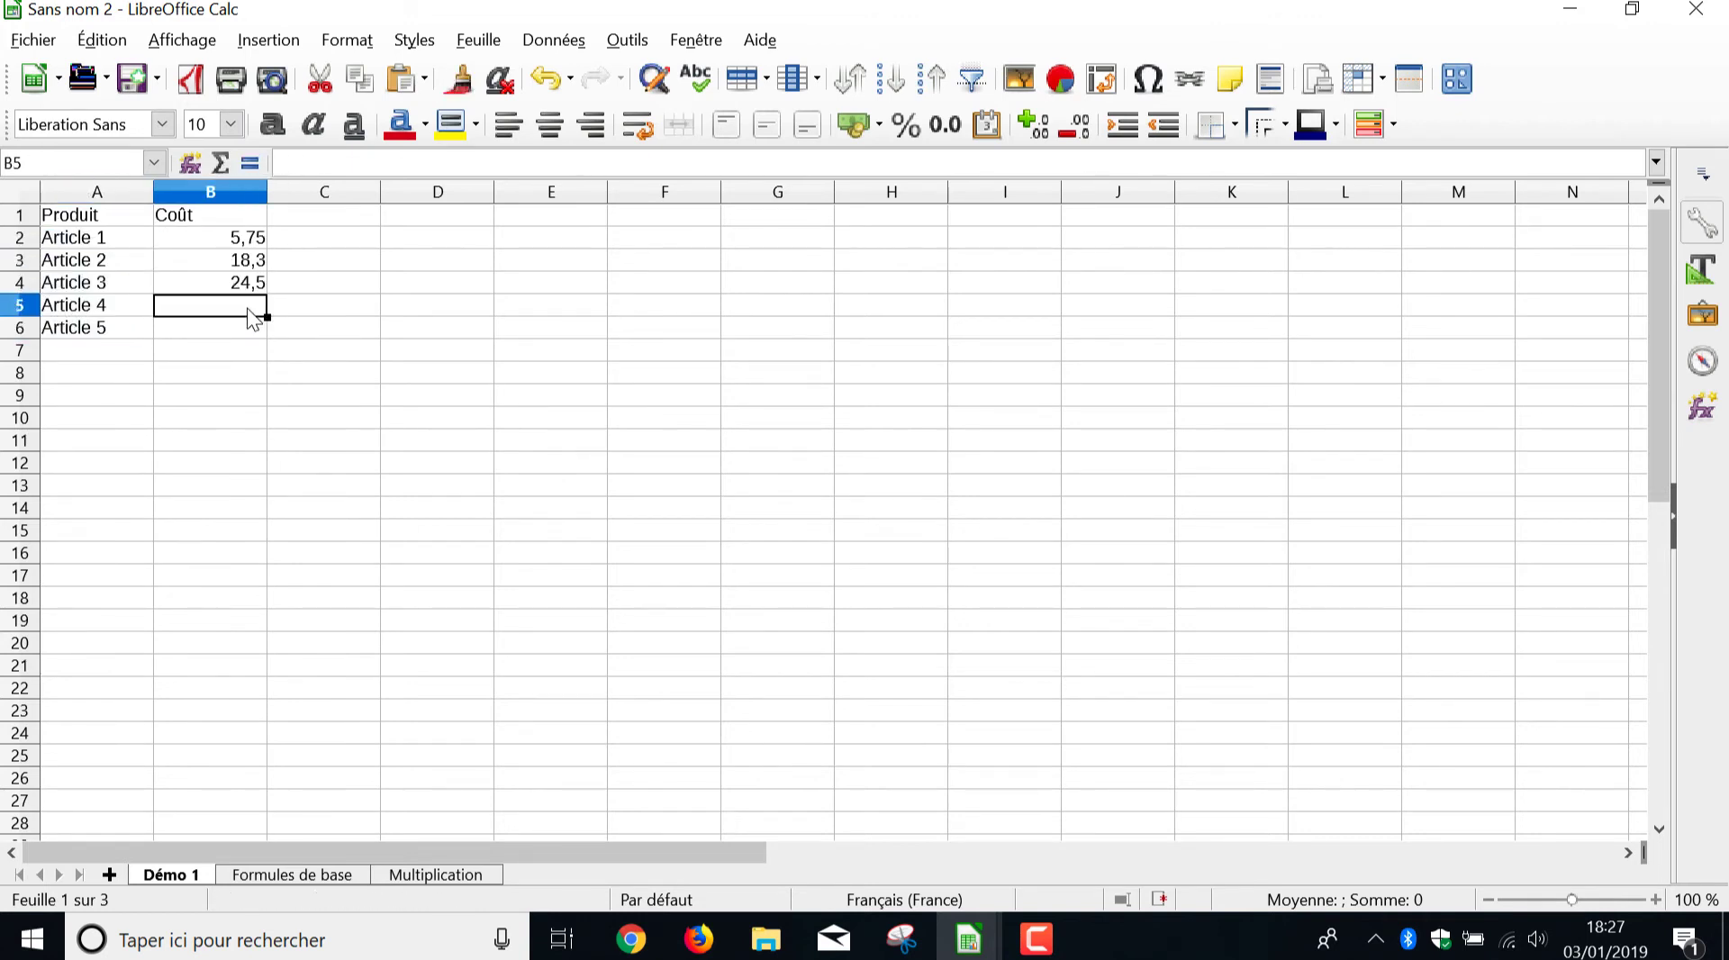
type("3,95")
key("Return")
type("114,2")
Step: Enter the label "Total :" in A7 and make the headers in A1:B1 bold and centred
left_click(127, 349)
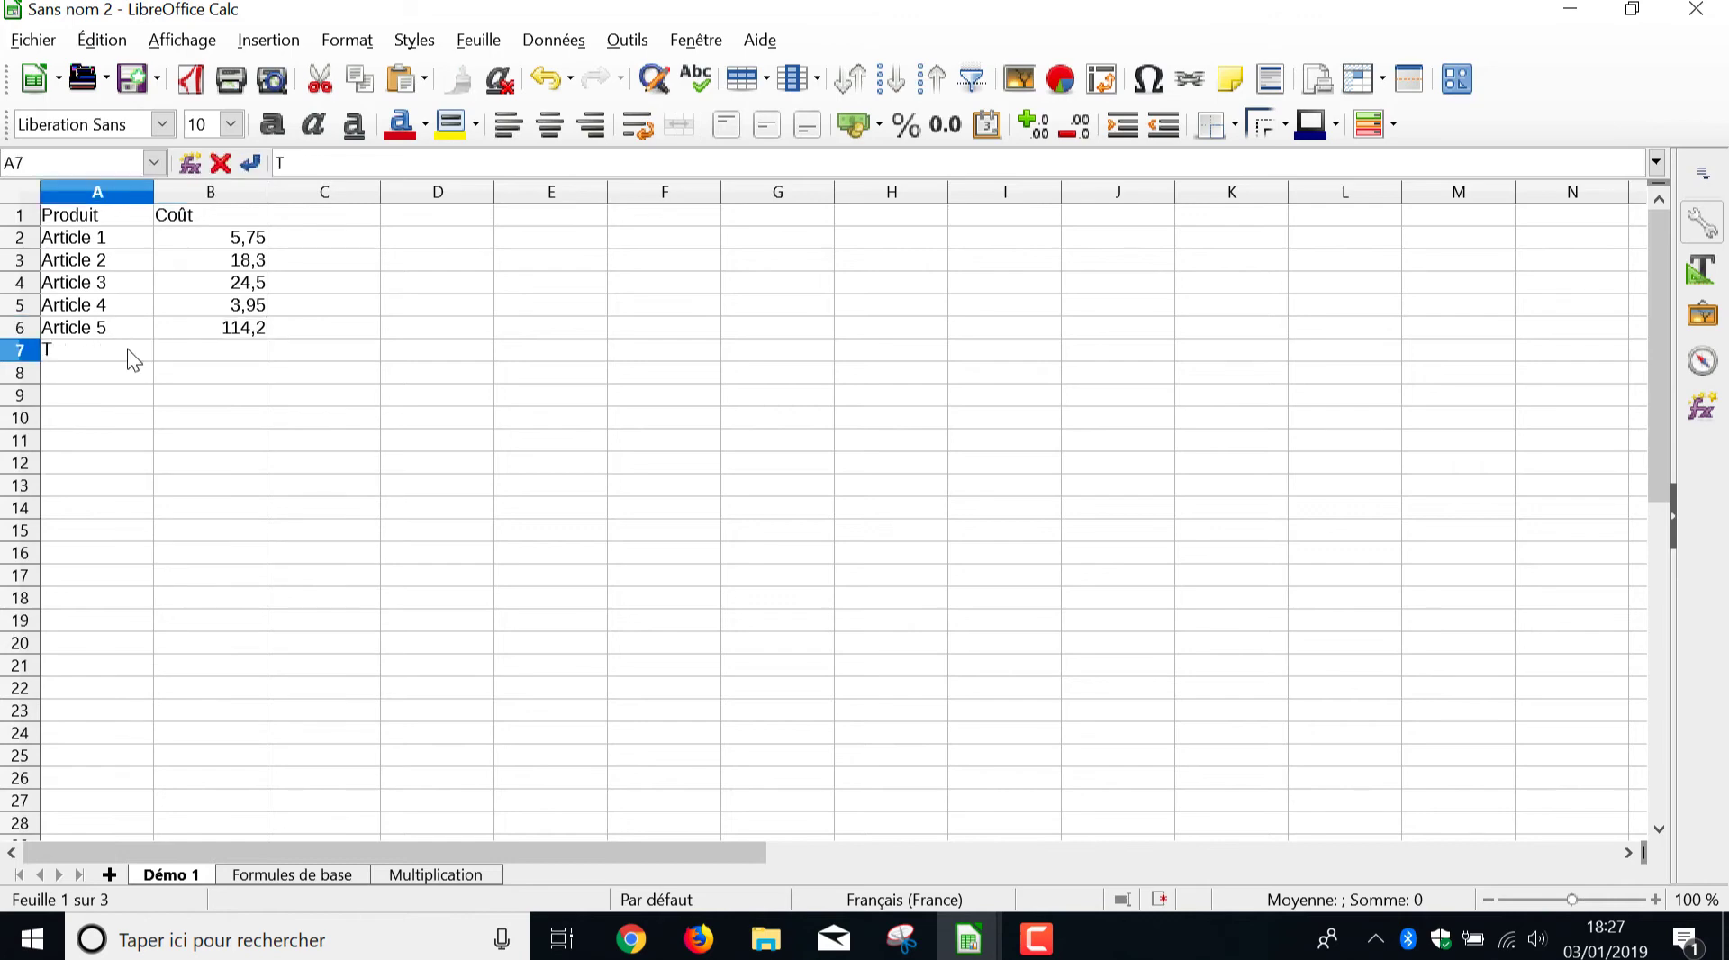
type("Total :")
left_click_drag(90, 215, 210, 214)
key("ctrl+b")
key("ctrl+e")
Step: Make the "Total :" label in A7 bold and right-aligned
left_click(90, 350)
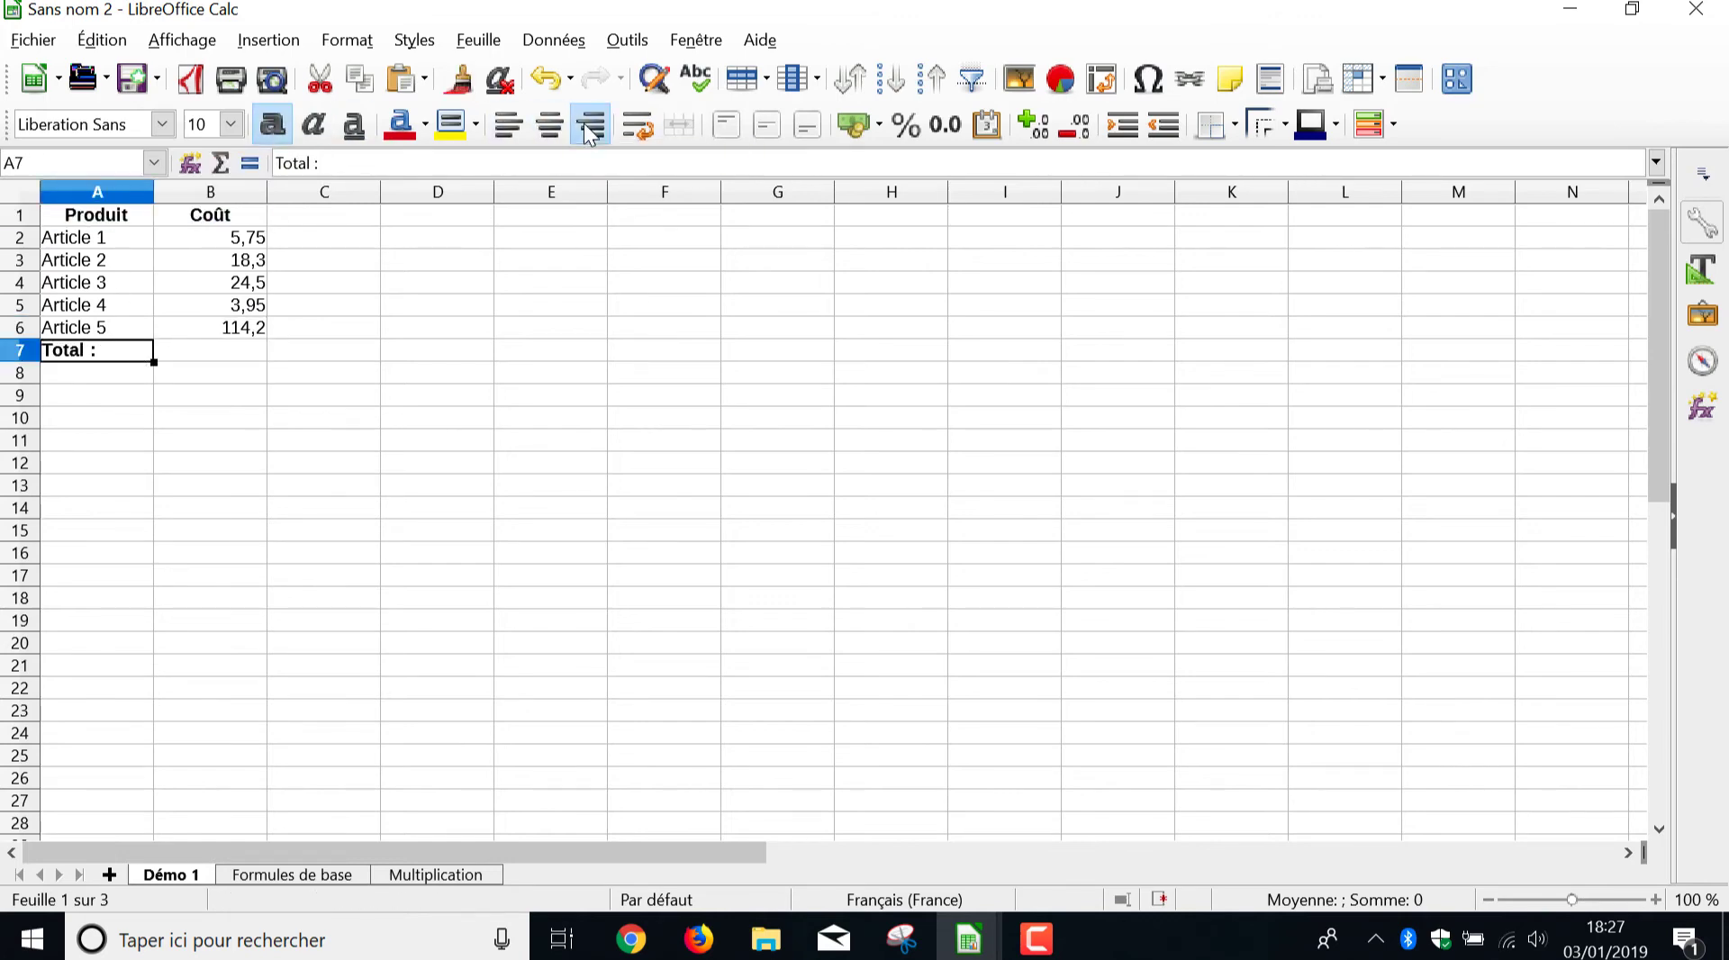
key("ctrl+b")
key("ctrl+r")
left_click(90, 237)
Step: Total the costs in B7 with =SOMME(B2:B6) and make the result bold
left_click(198, 350)
left_click(222, 165)
key("Return")
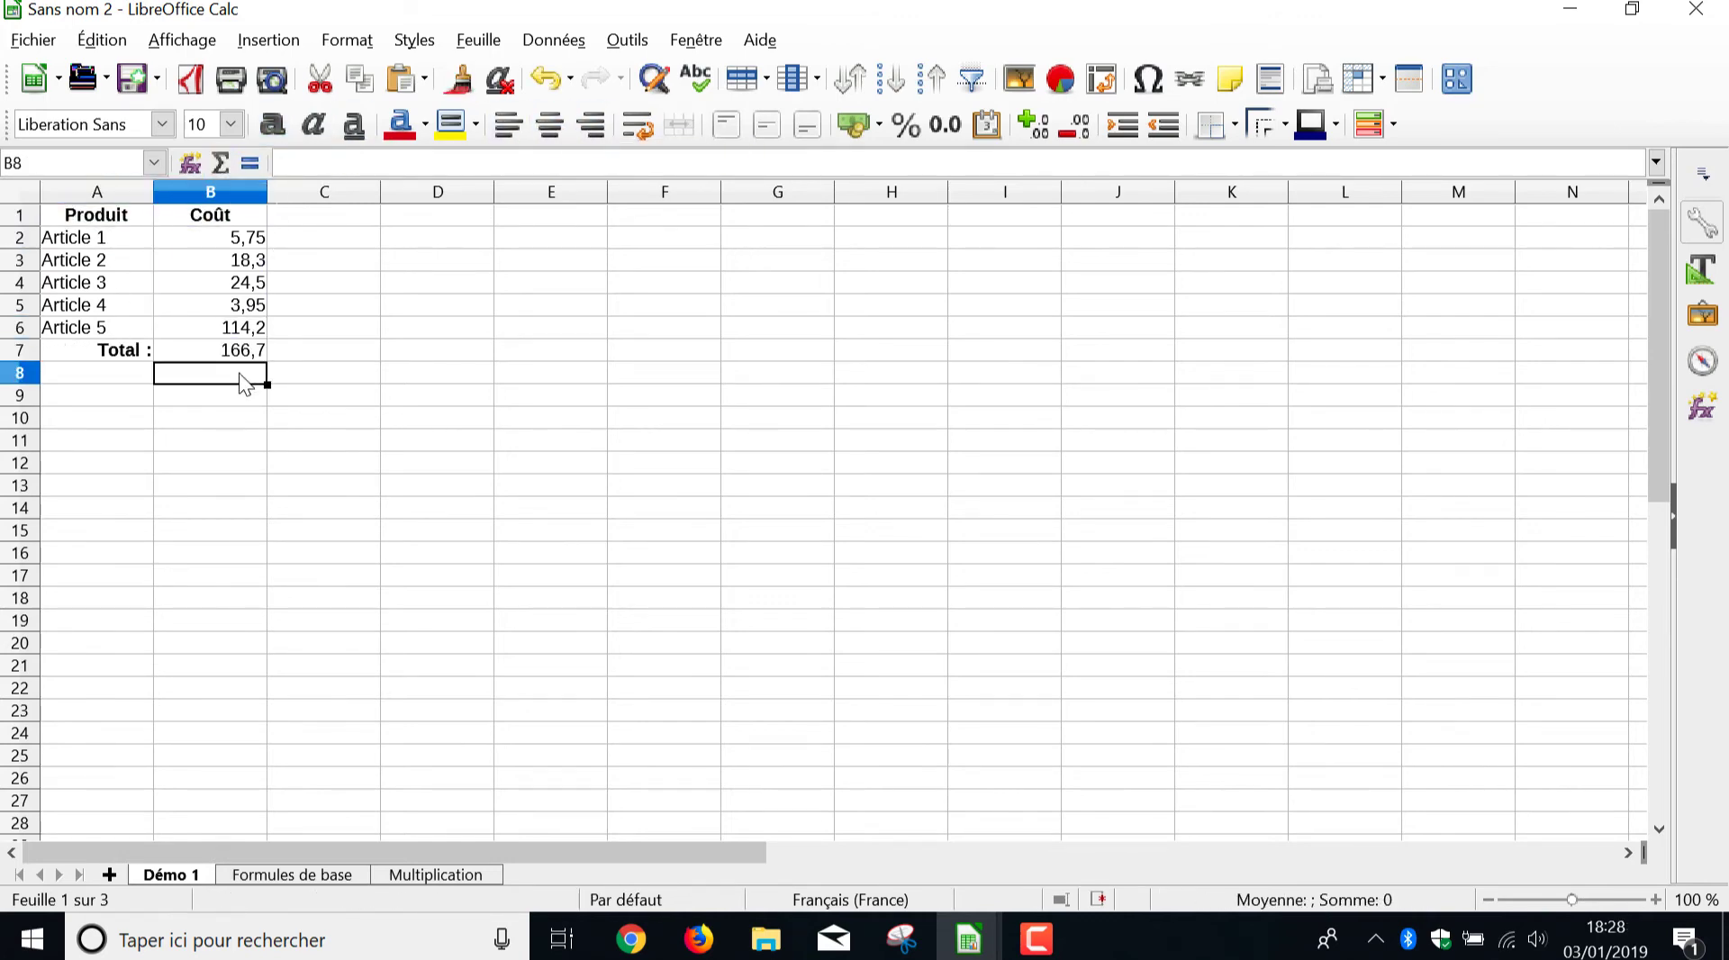
left_click(240, 353)
key("ctrl+b")
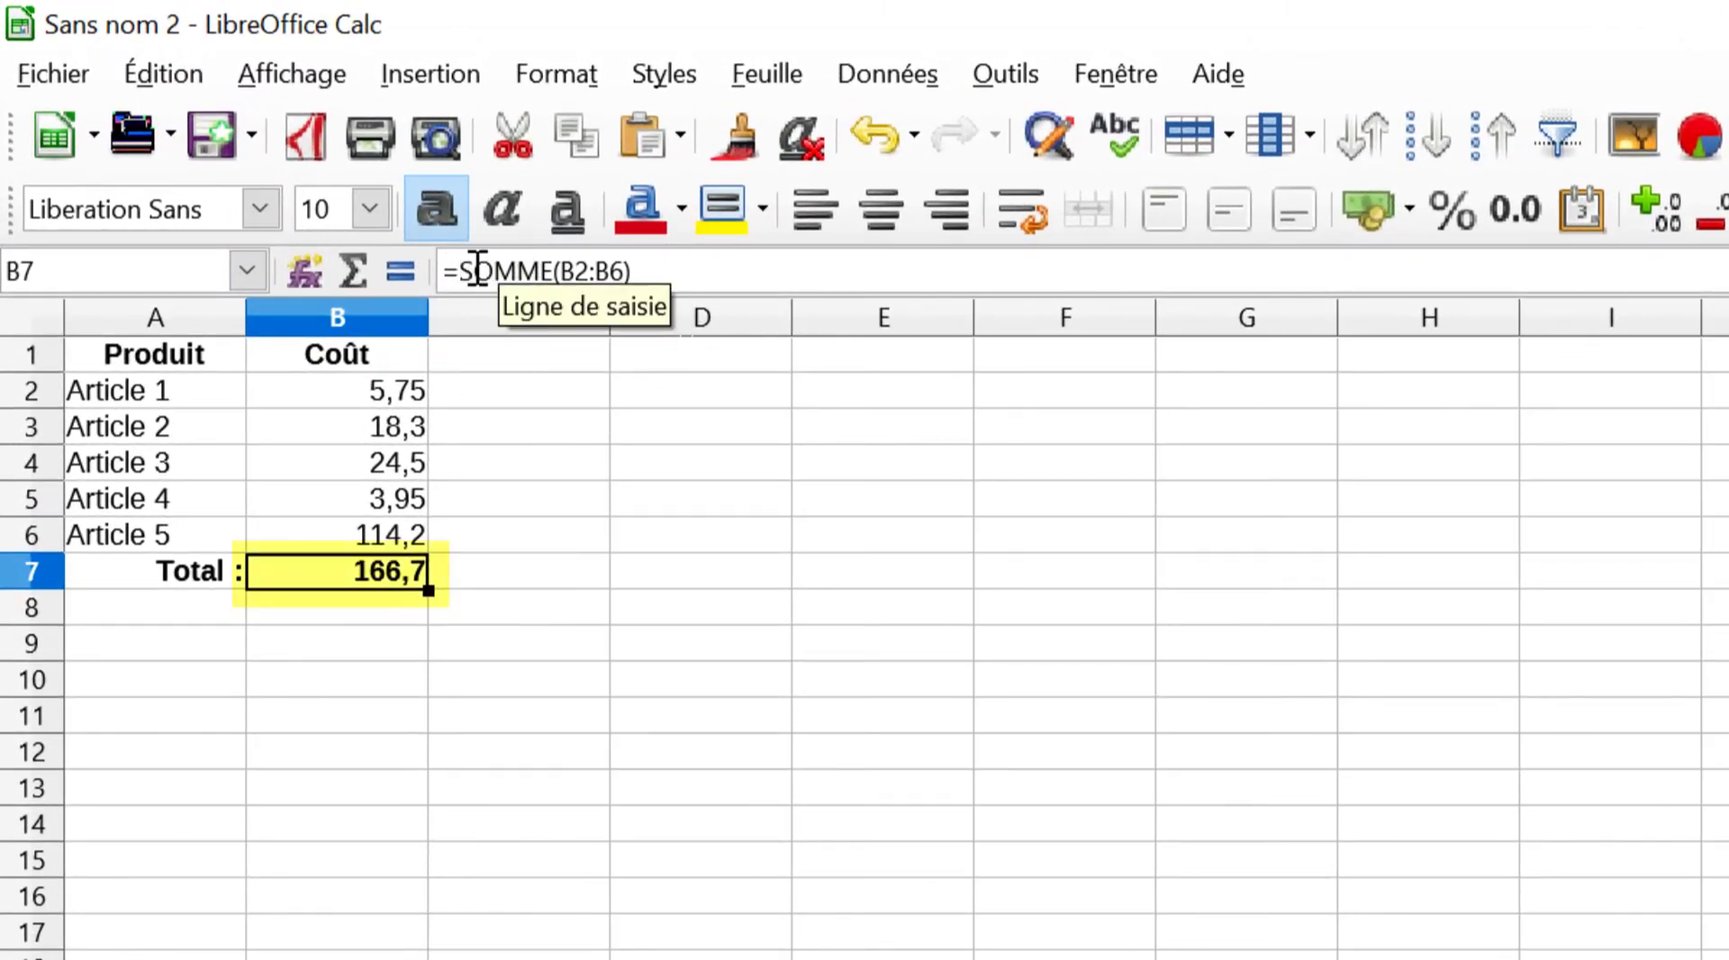
left_click(696, 274)
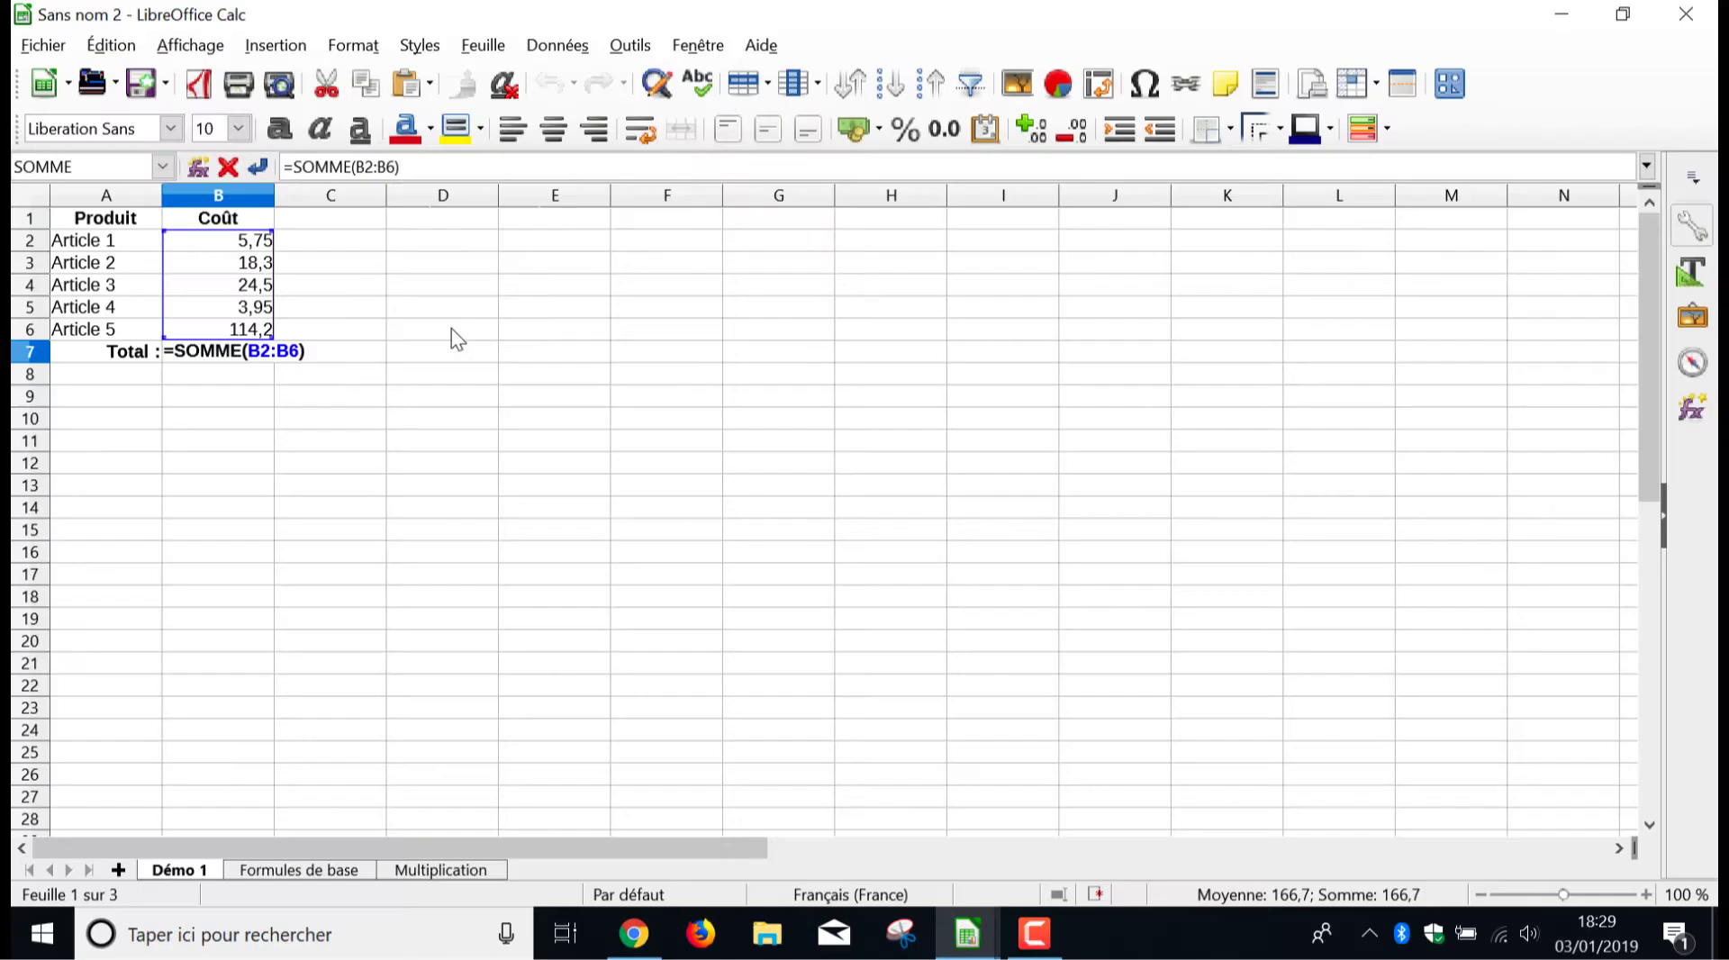
Step: On the Formules de base sheet, enter 2 in A1 and 8 in B1
left_click(279, 871)
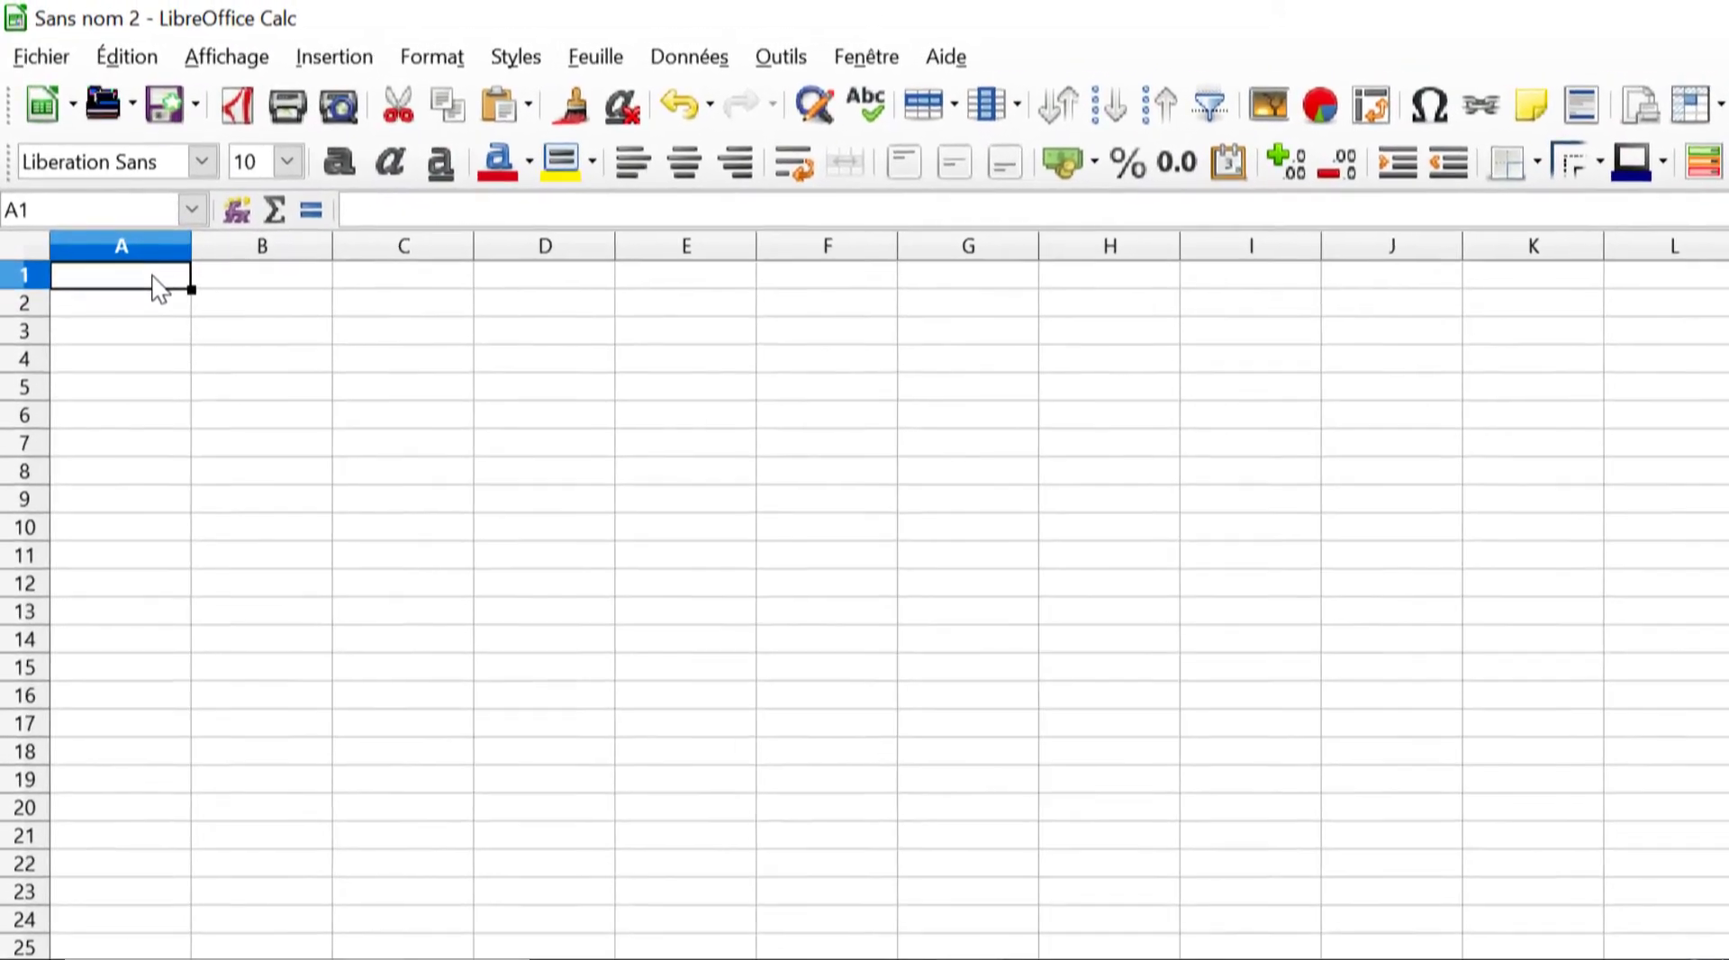
type("2")
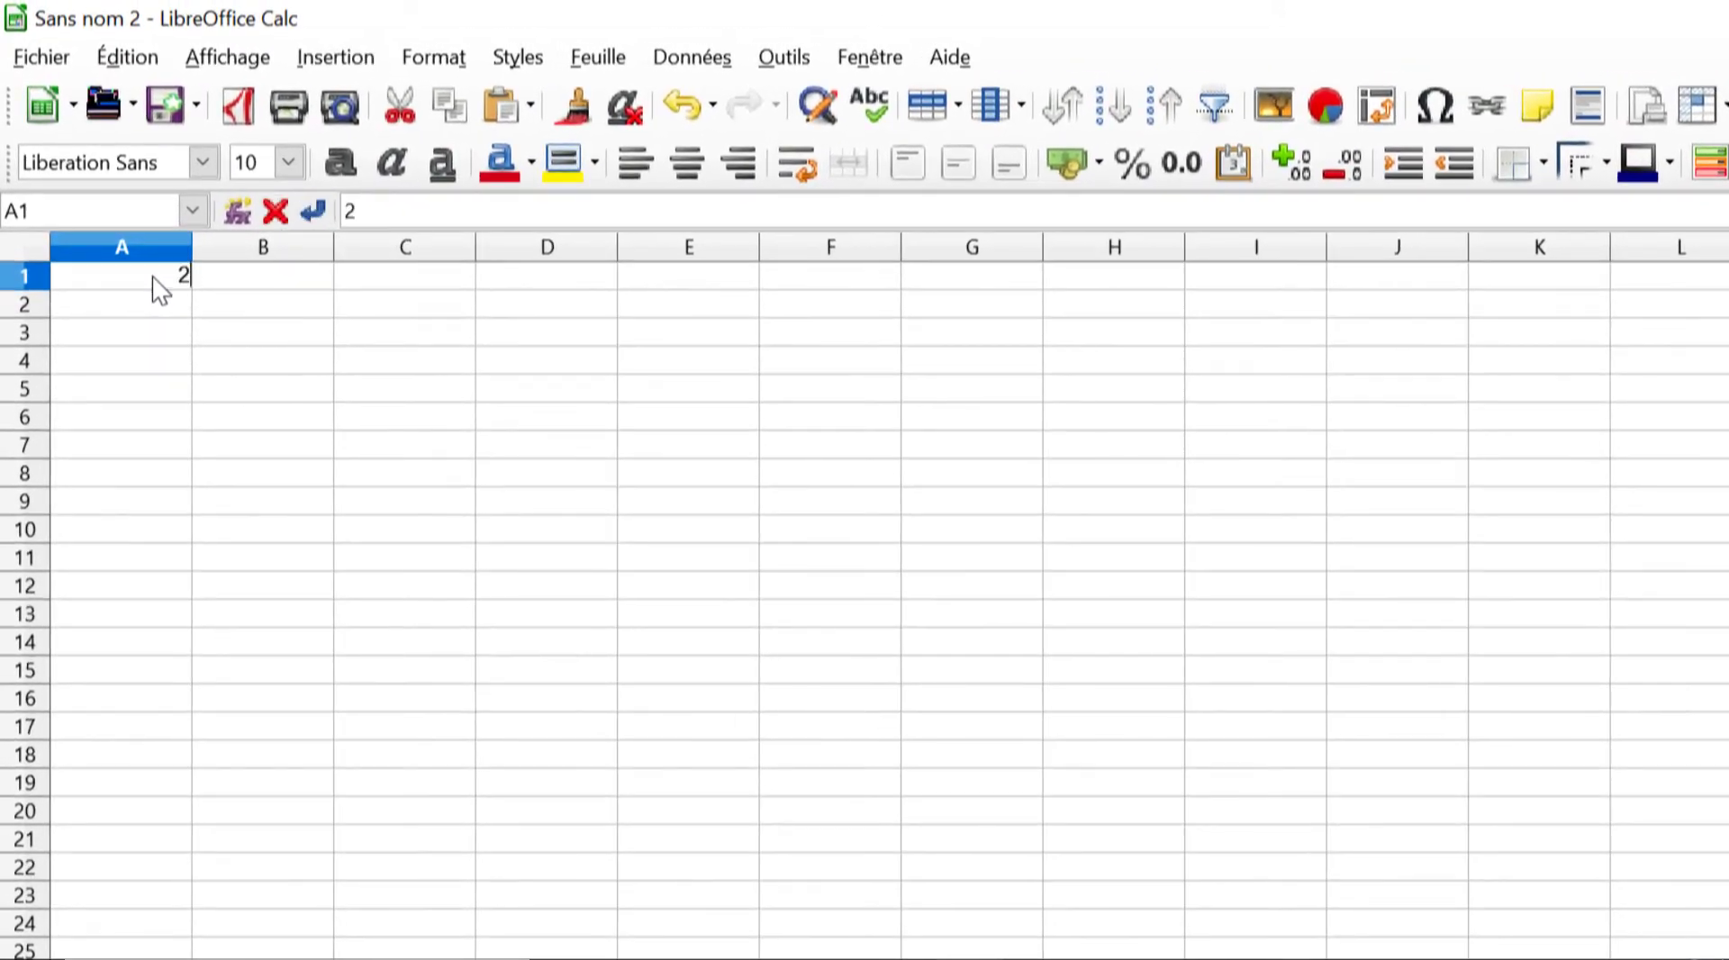
left_click(273, 291)
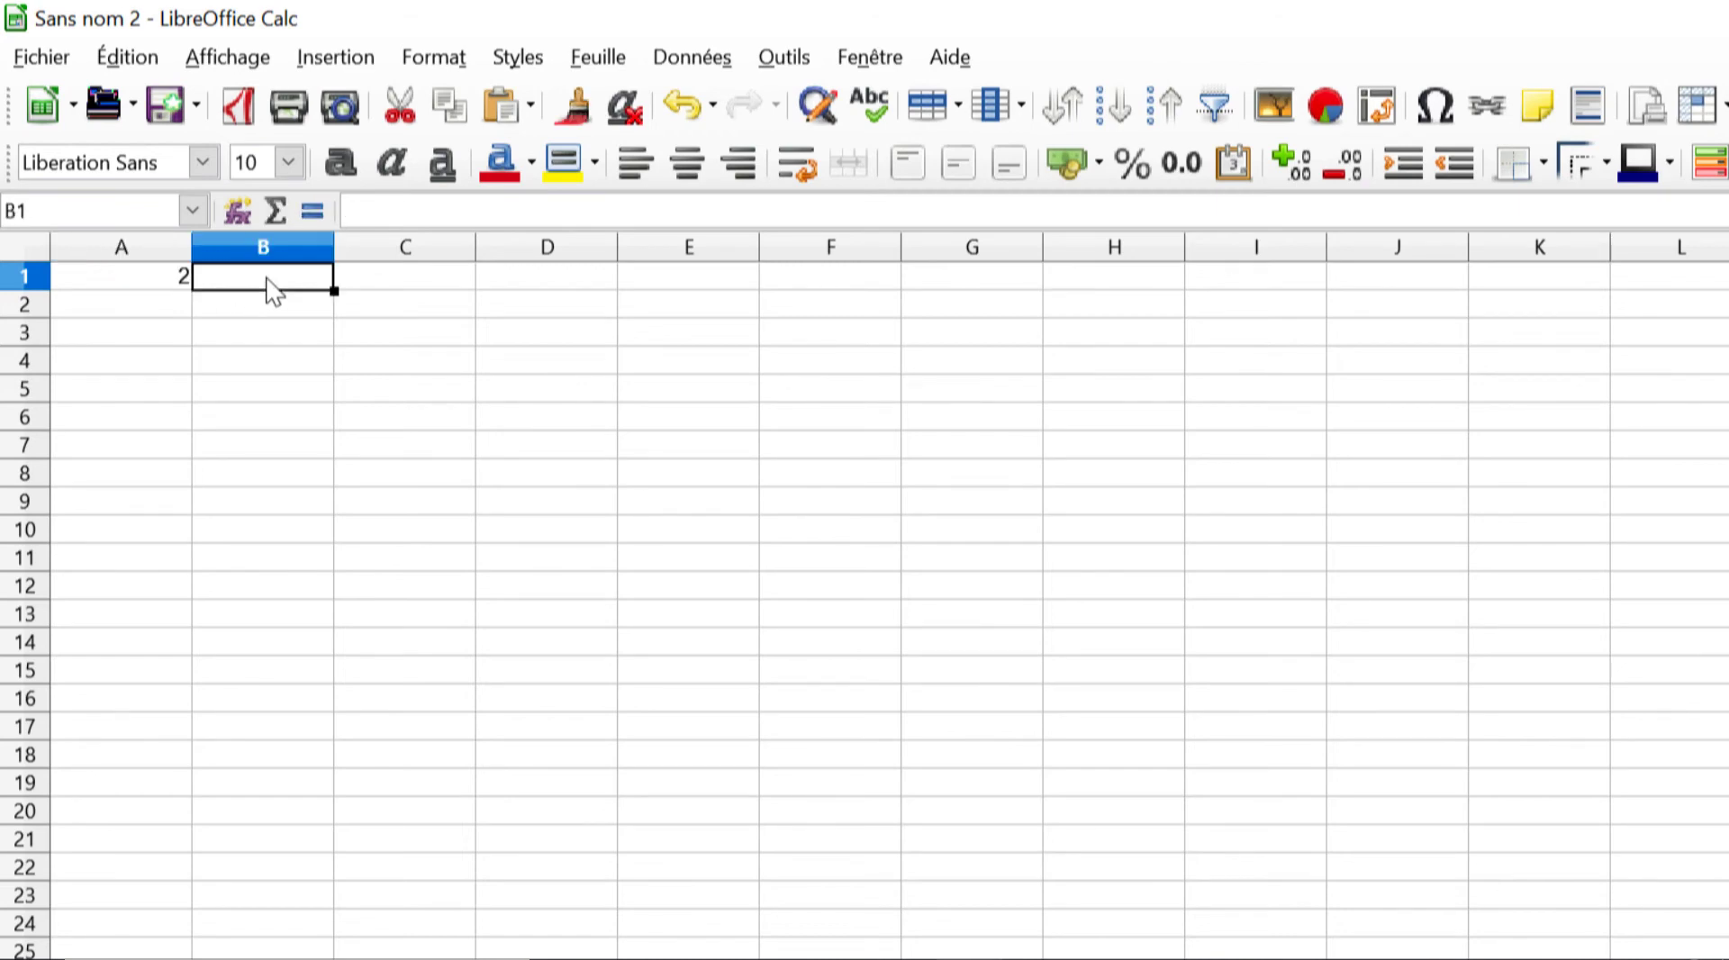
type("8")
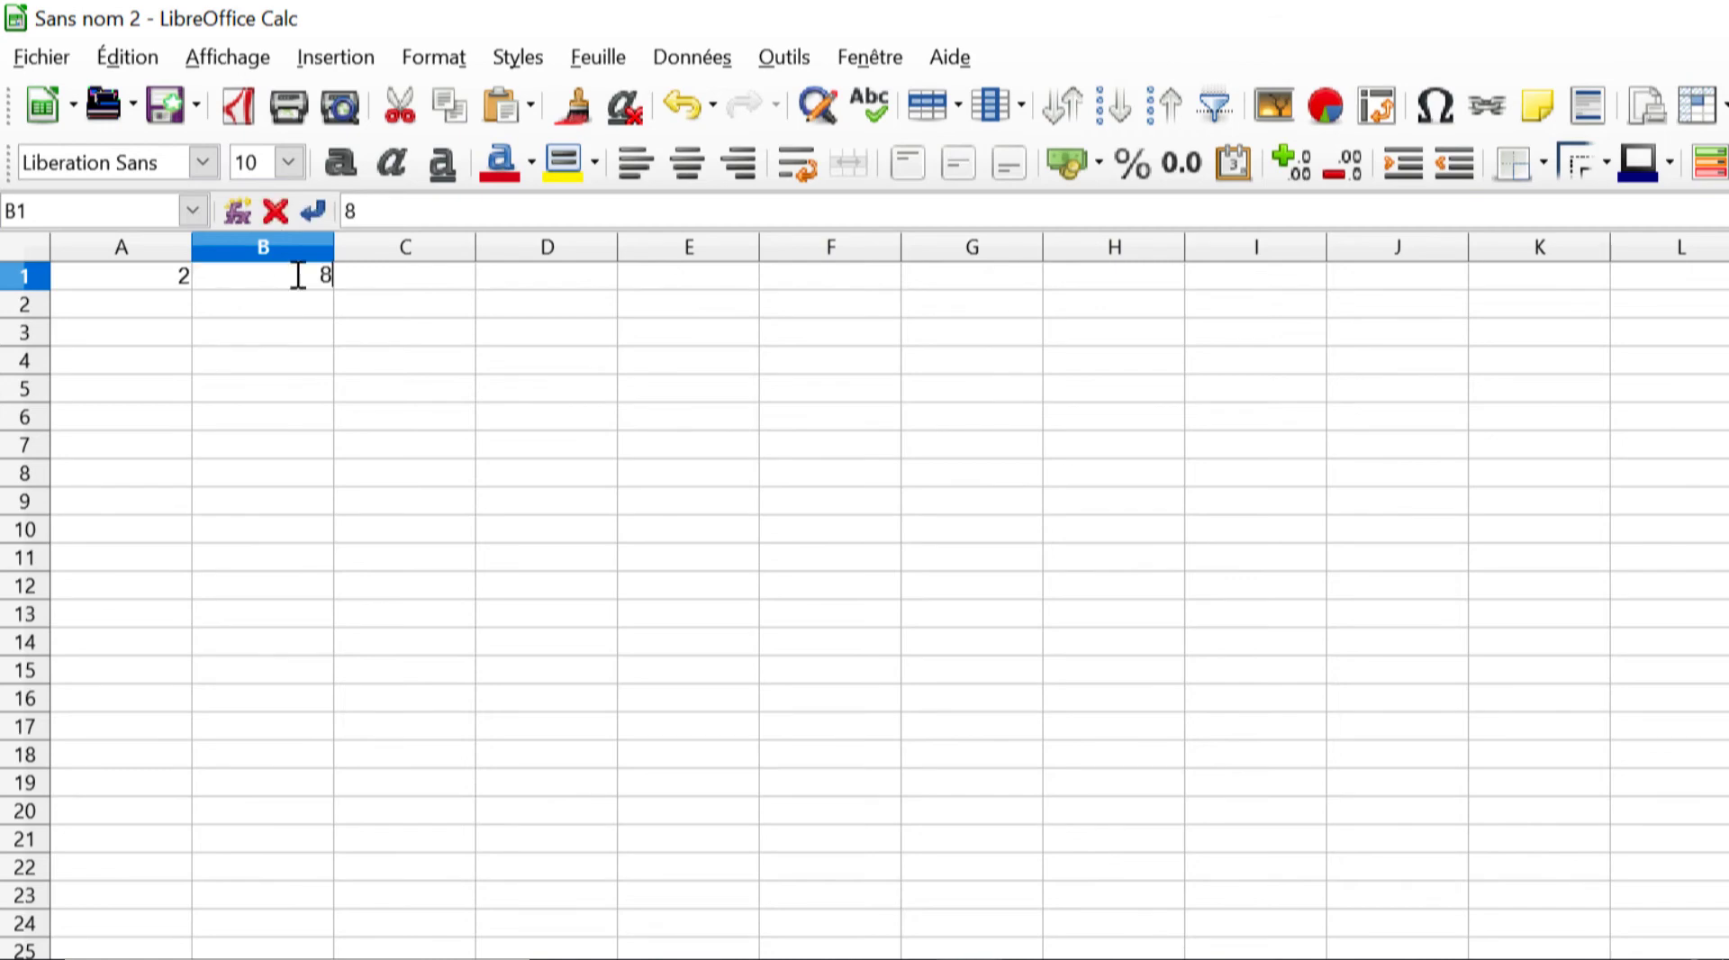
Step: Enter the addition formula =A1+B1 in C1
left_click(381, 281)
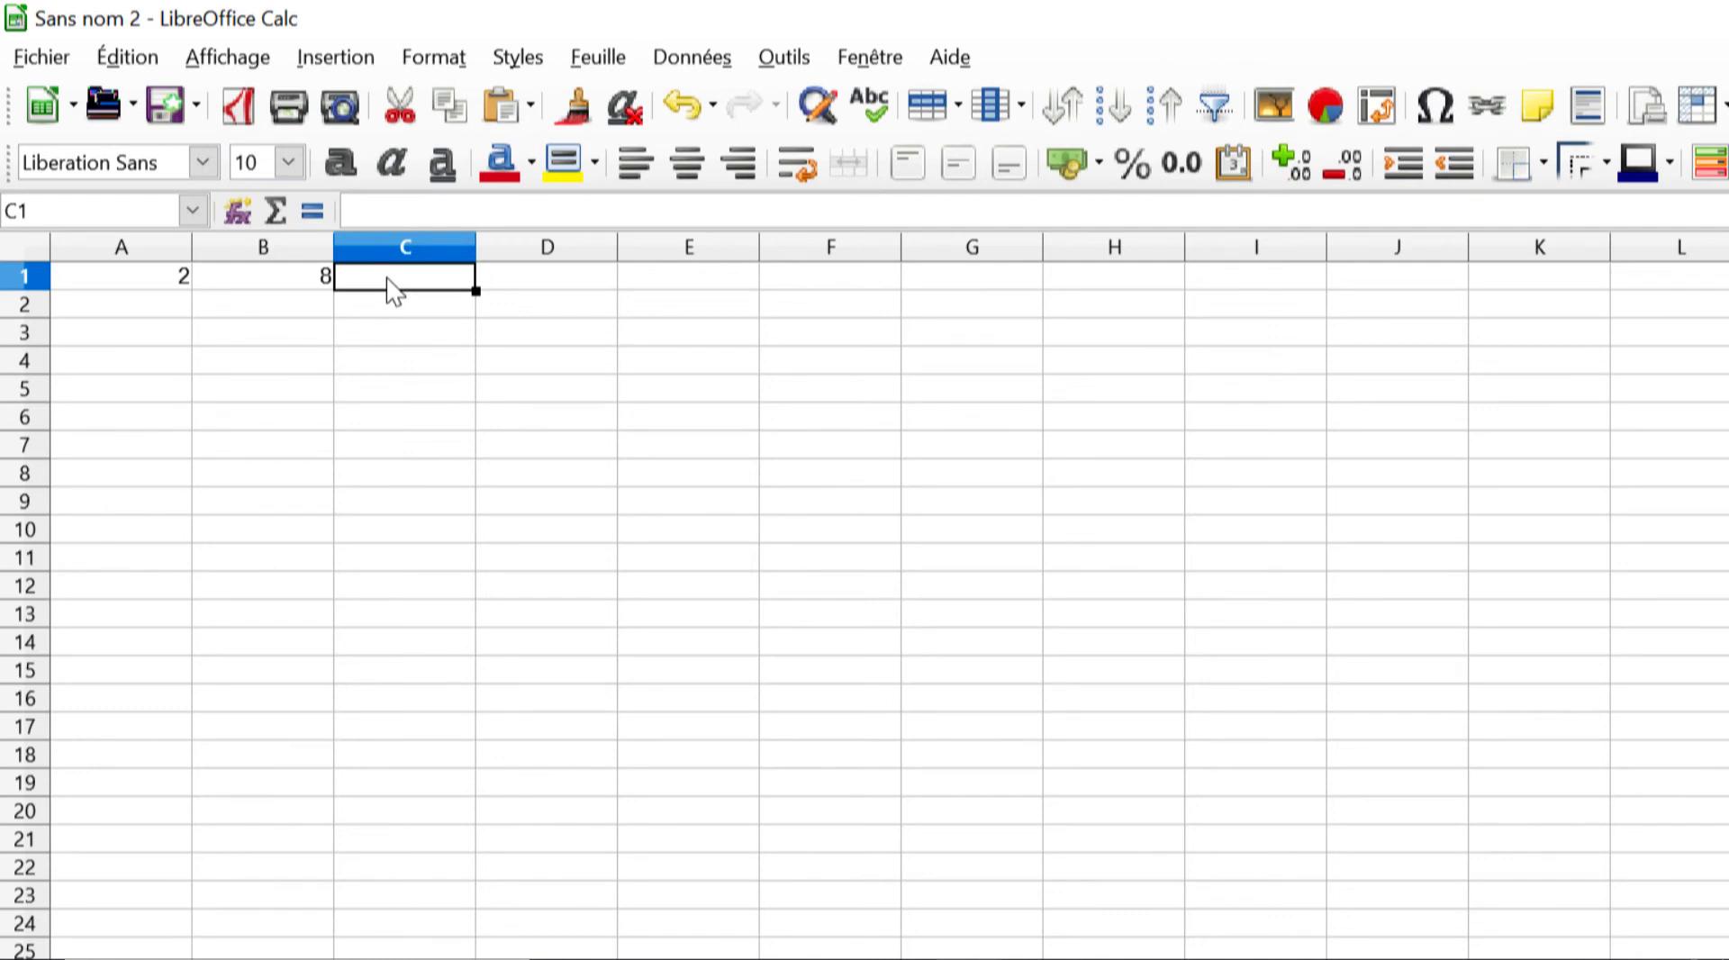
type("=")
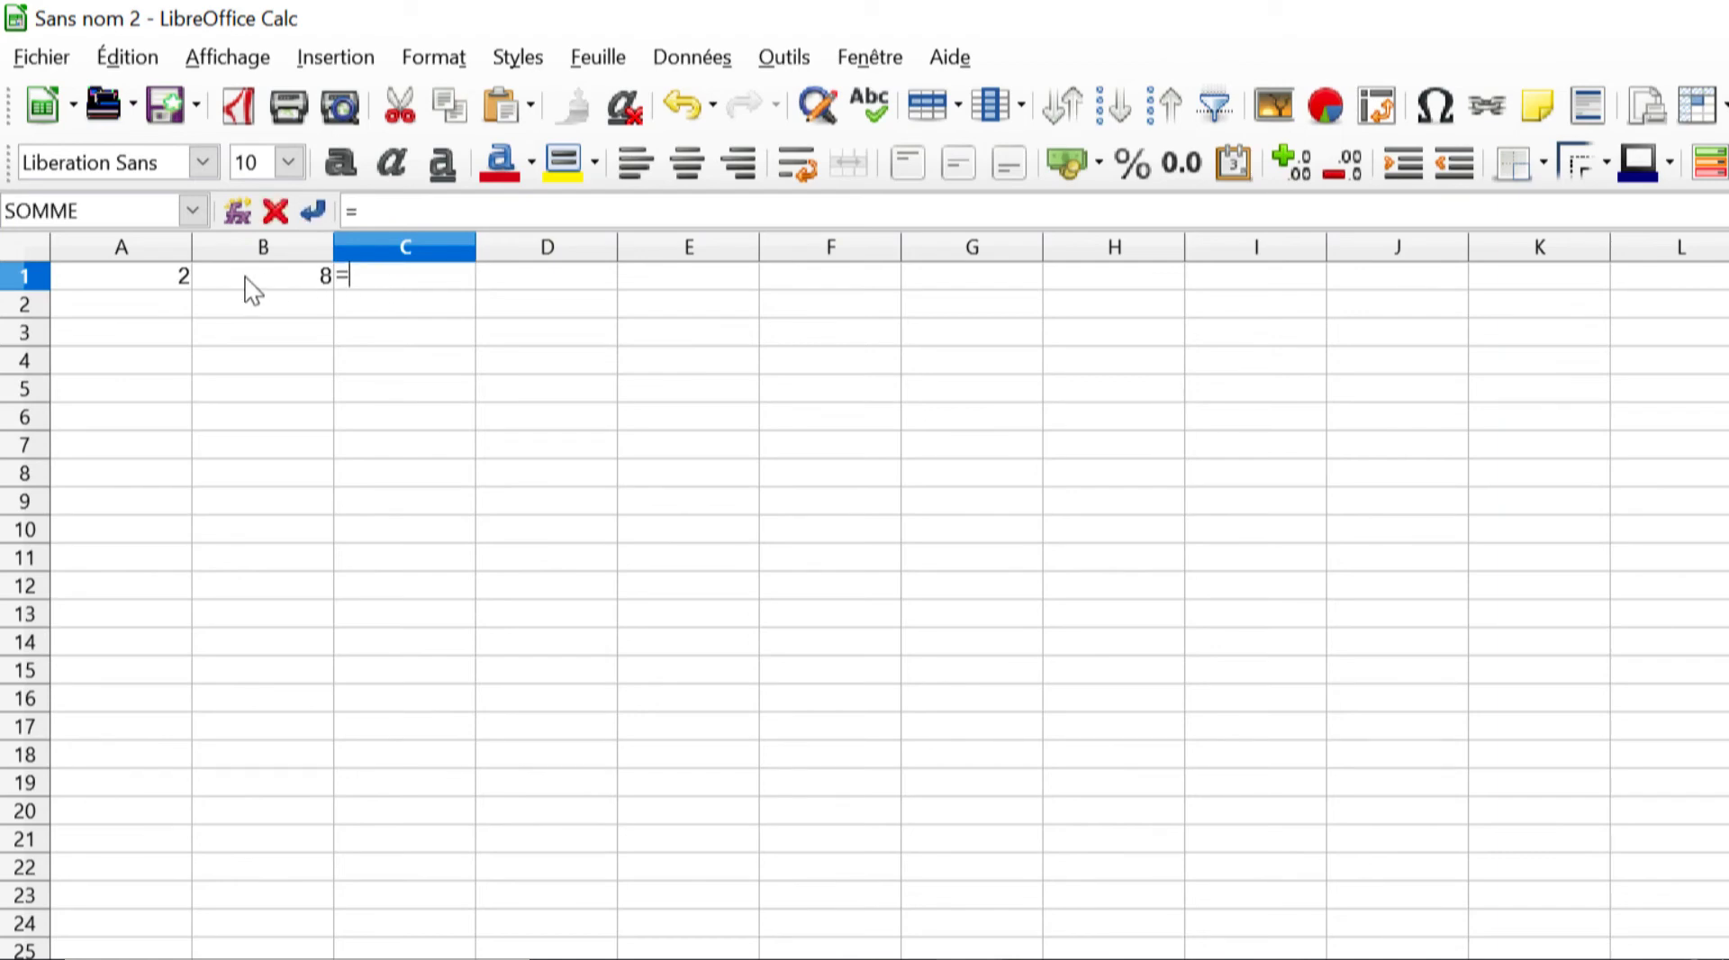
left_click(144, 275)
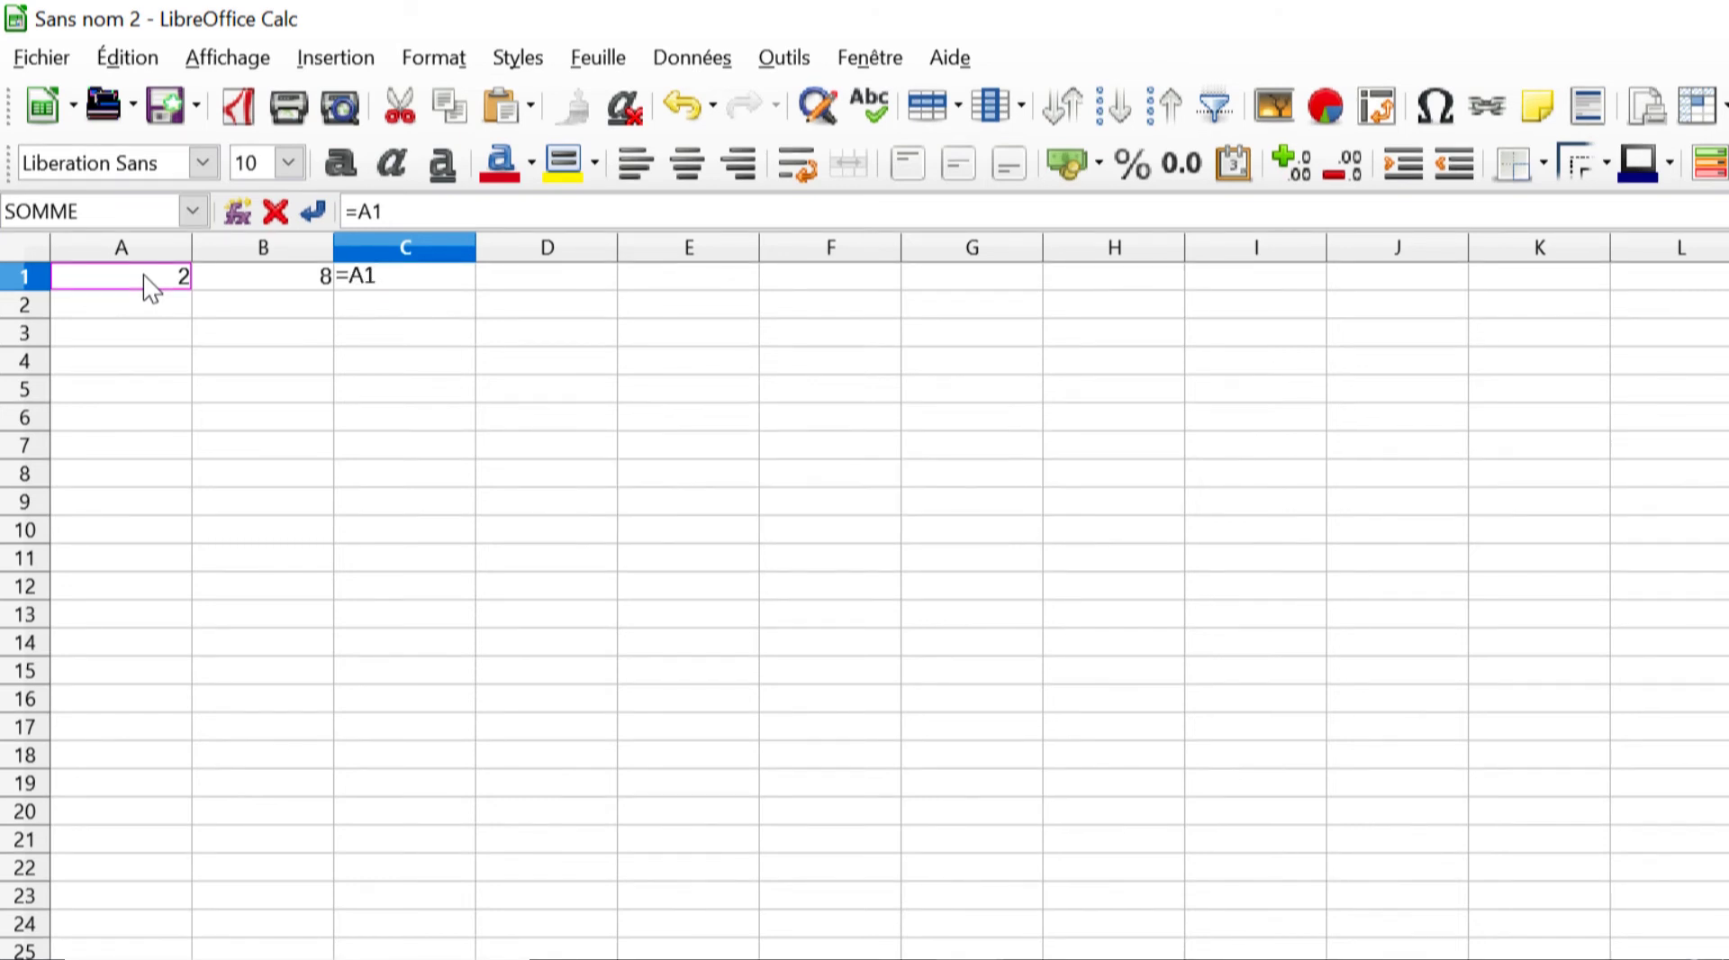
type("+")
left_click(280, 290)
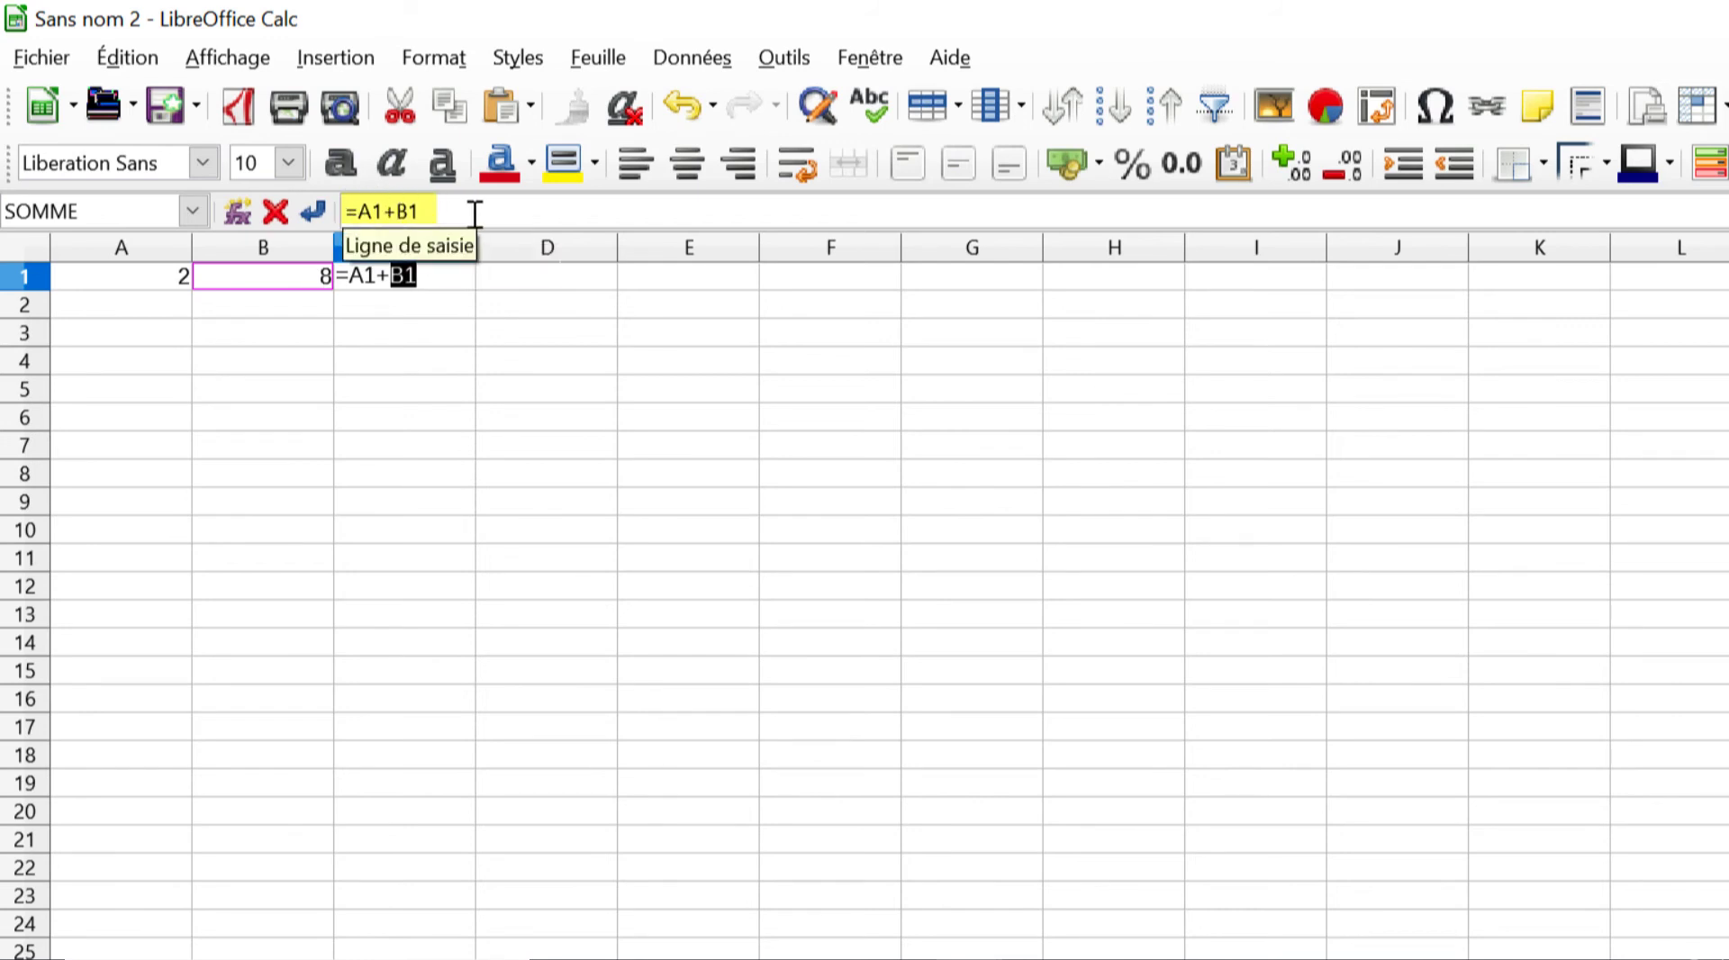
key("Return")
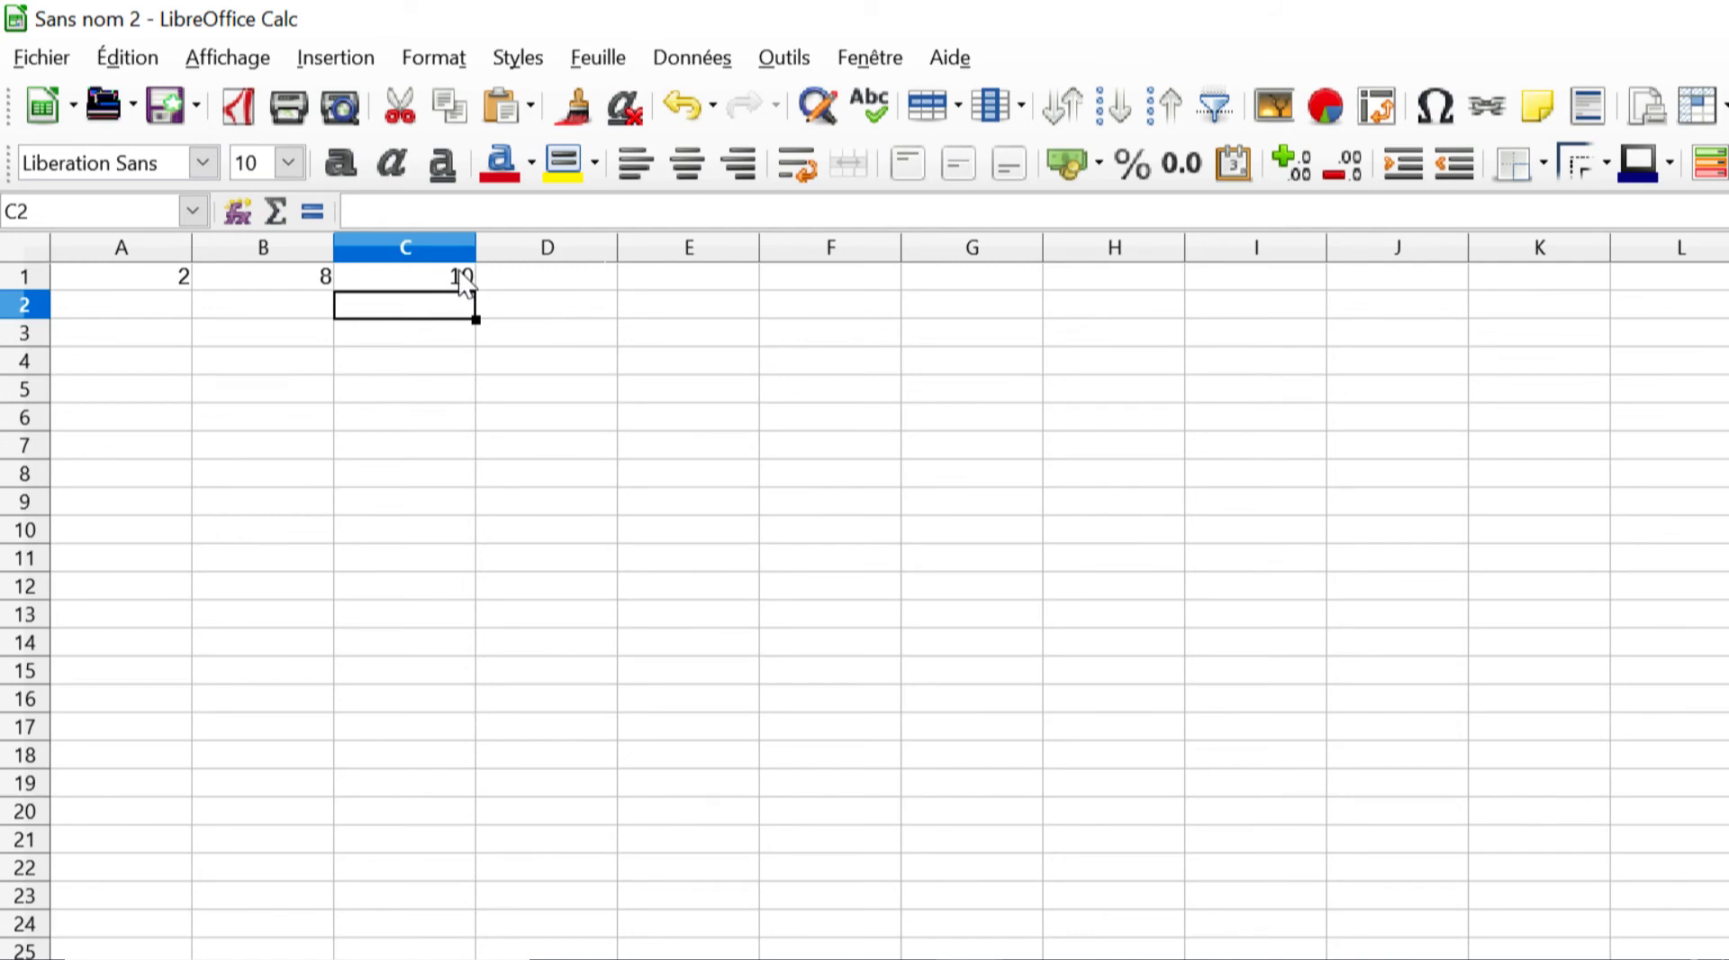
Step: Change A1 to 3 and B1 to 7 to test the addition formula in C1
left_click(463, 278)
left_click(169, 272)
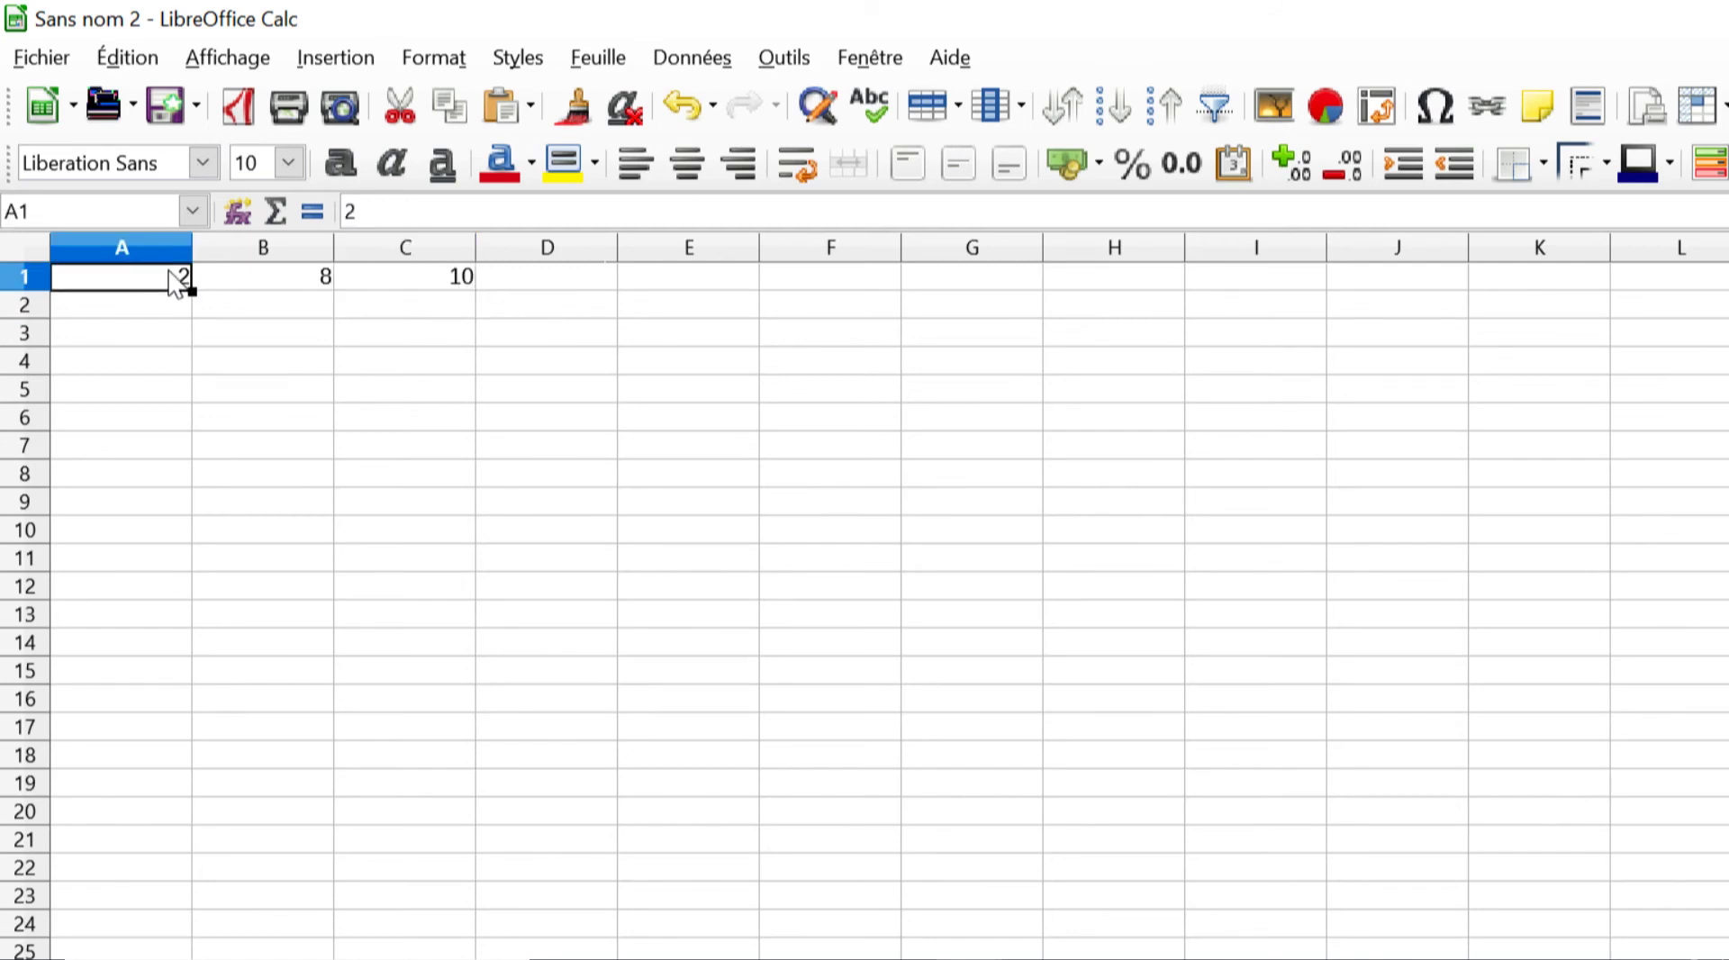
type("3")
left_click(279, 285)
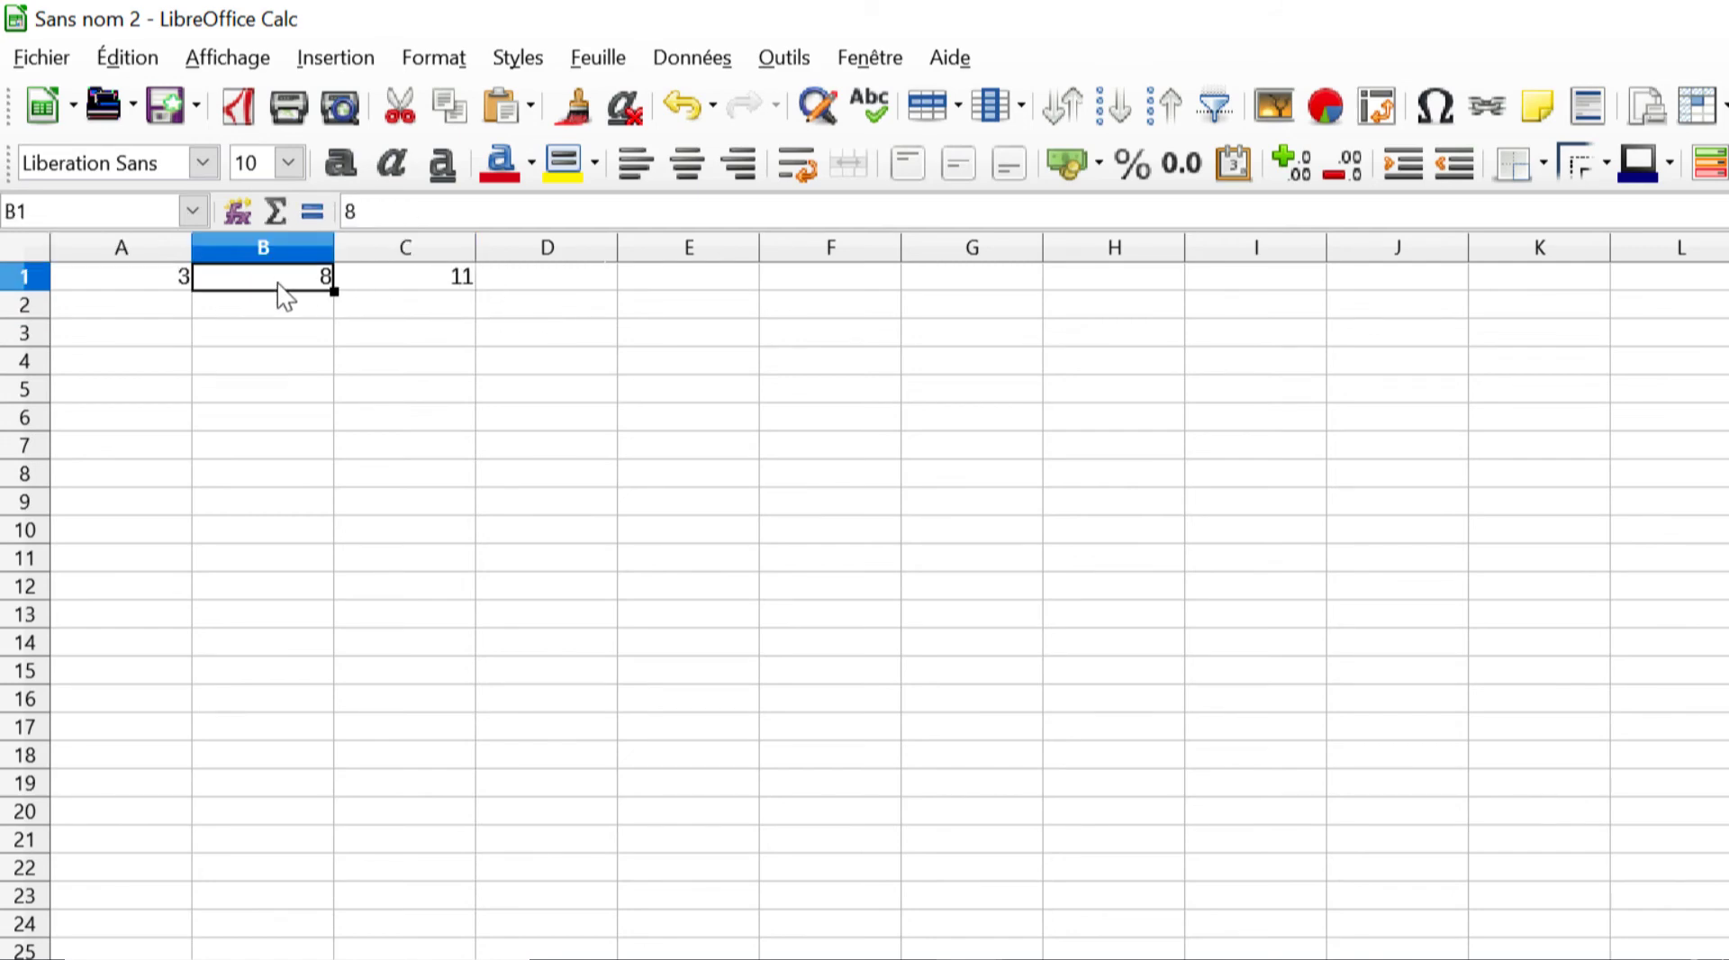
type("7")
left_click(435, 287)
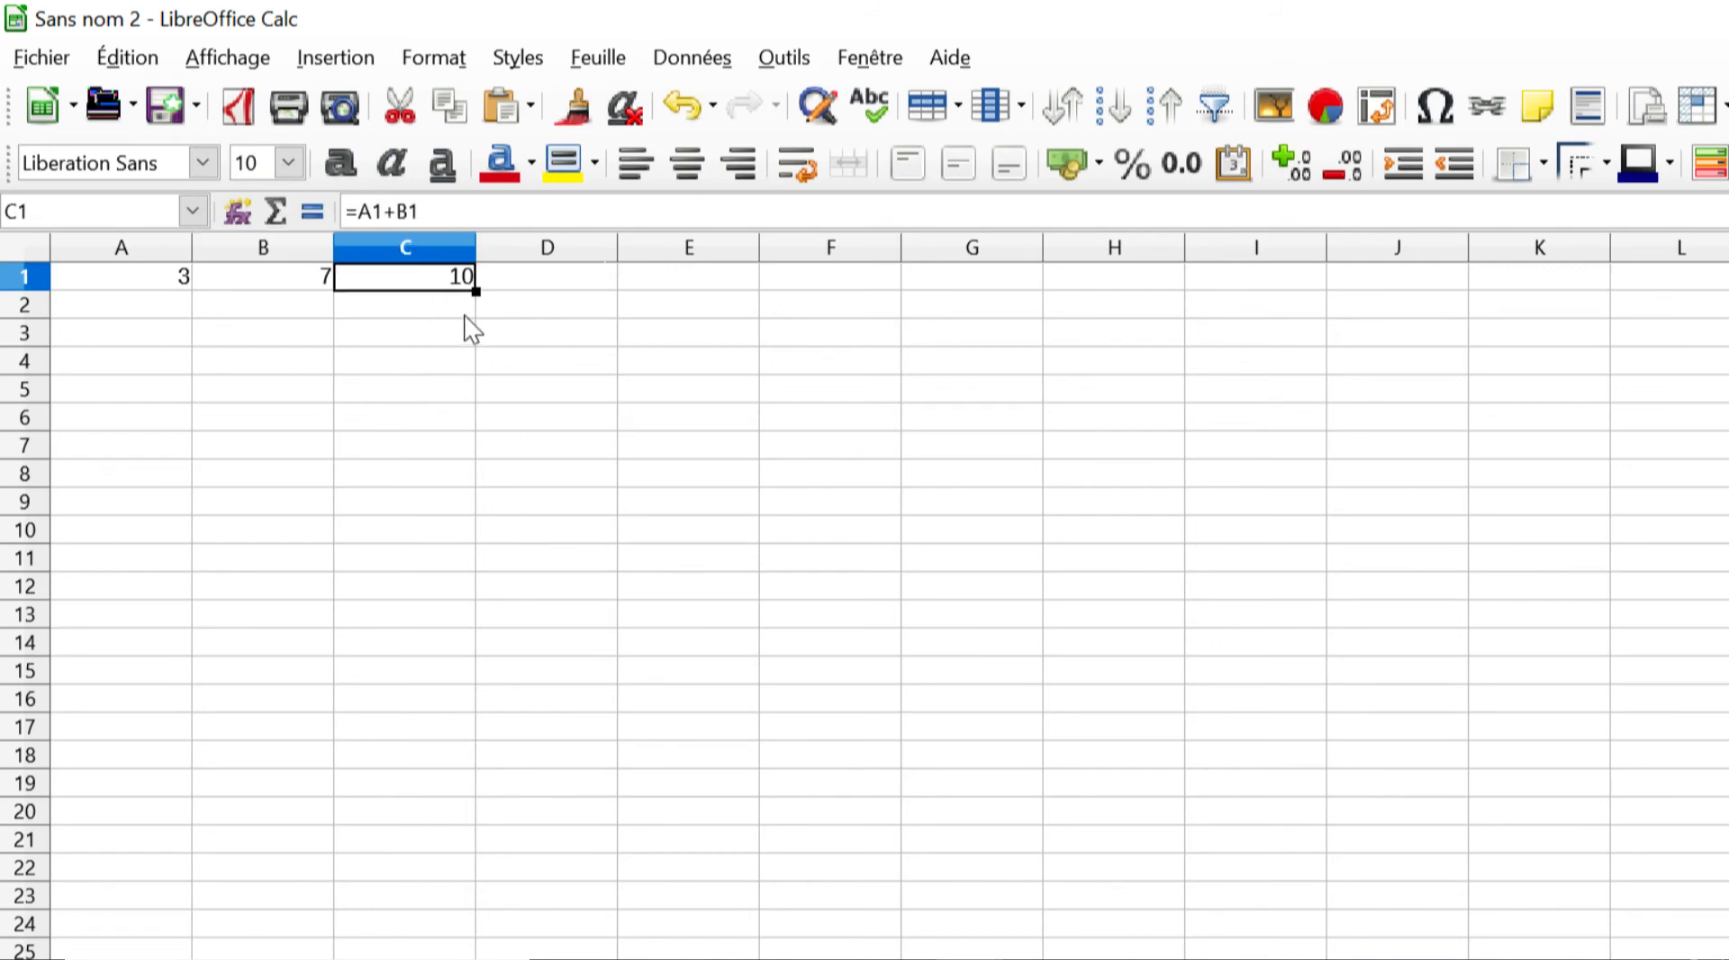
Step: Set both A1 and B1 to 2 and select the formula cell C1
left_click(176, 288)
type("2")
left_click(277, 281)
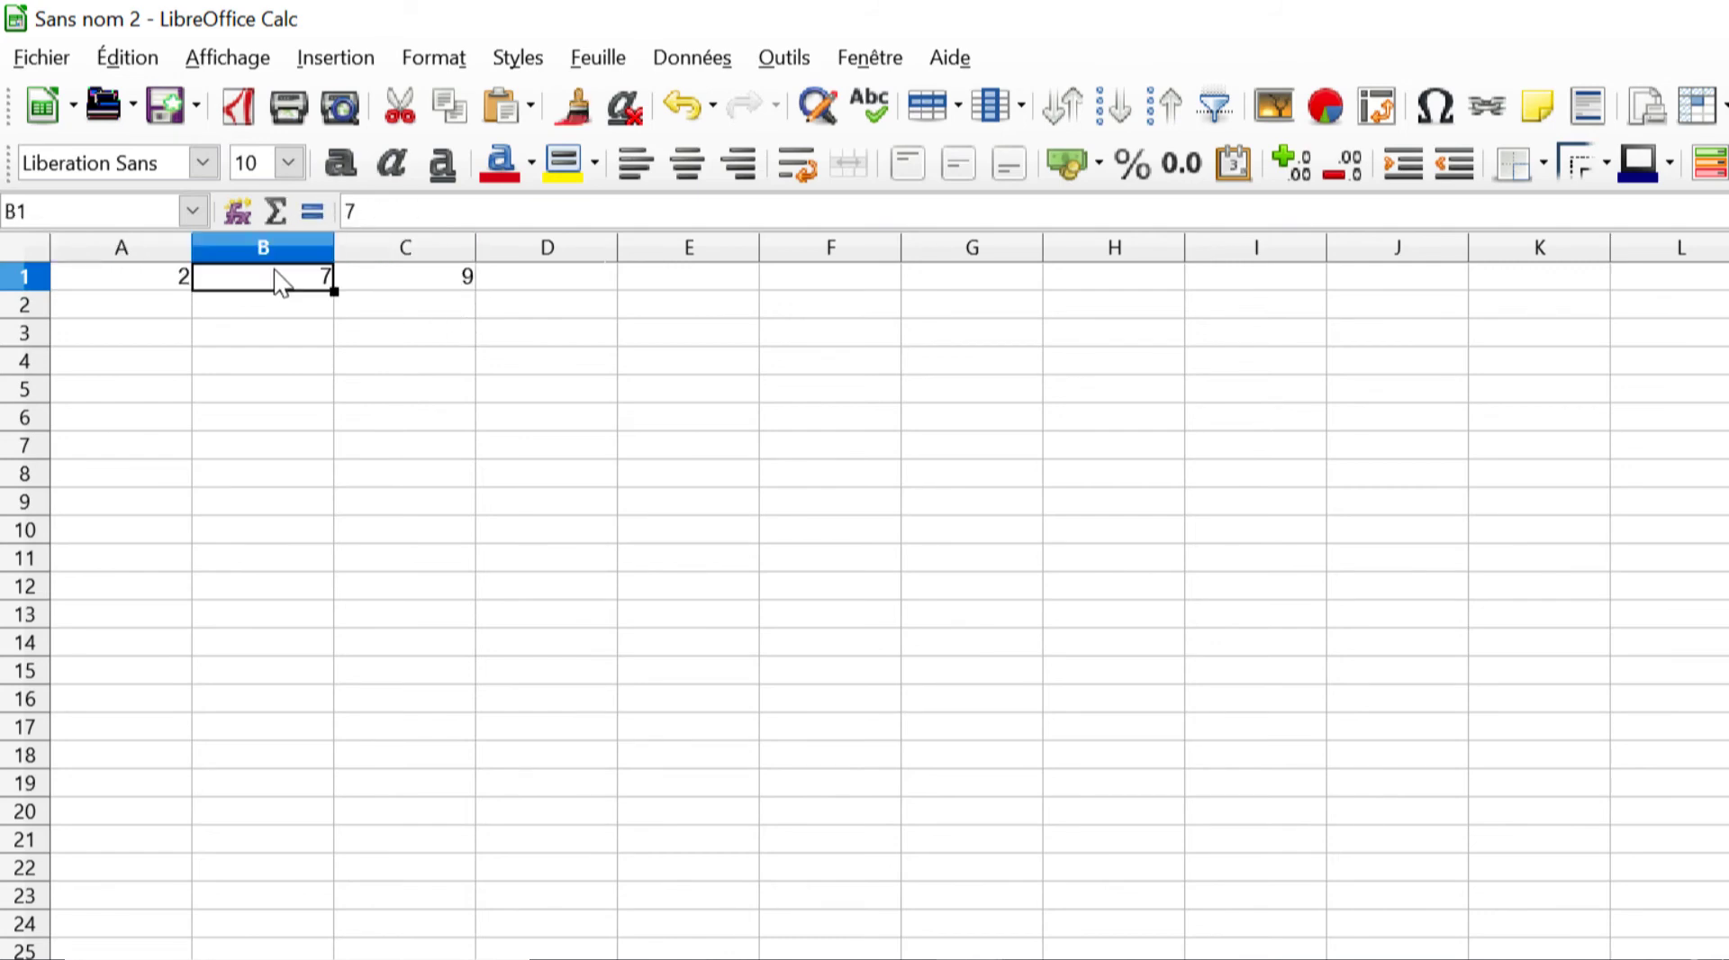
type("2")
left_click(435, 283)
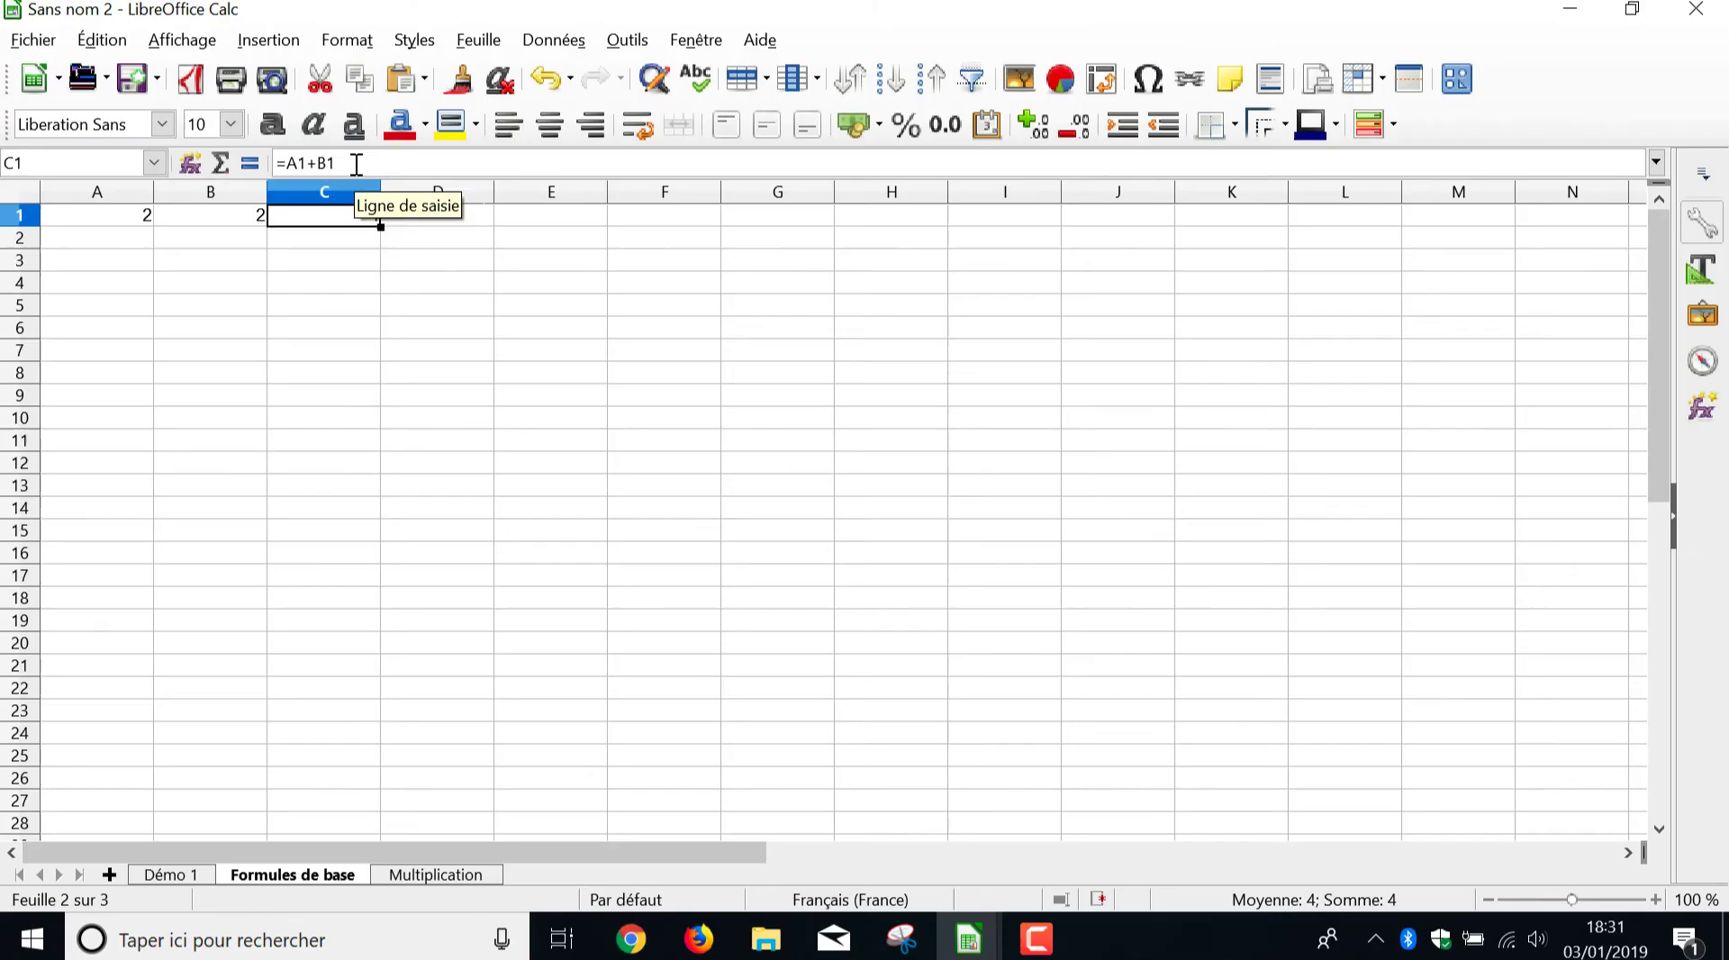
Step: Enter 3, 2, 65, 23, 1, 12, 34, 2, 3, 8, 7, 4, 23, 22, 1, 12, 3, 4, 12, 3 down A2:A21
left_click(167, 305)
type("3")
left_click(167, 333)
type("2")
left_click(166, 361)
type("65")
left_click(167, 389)
type("23")
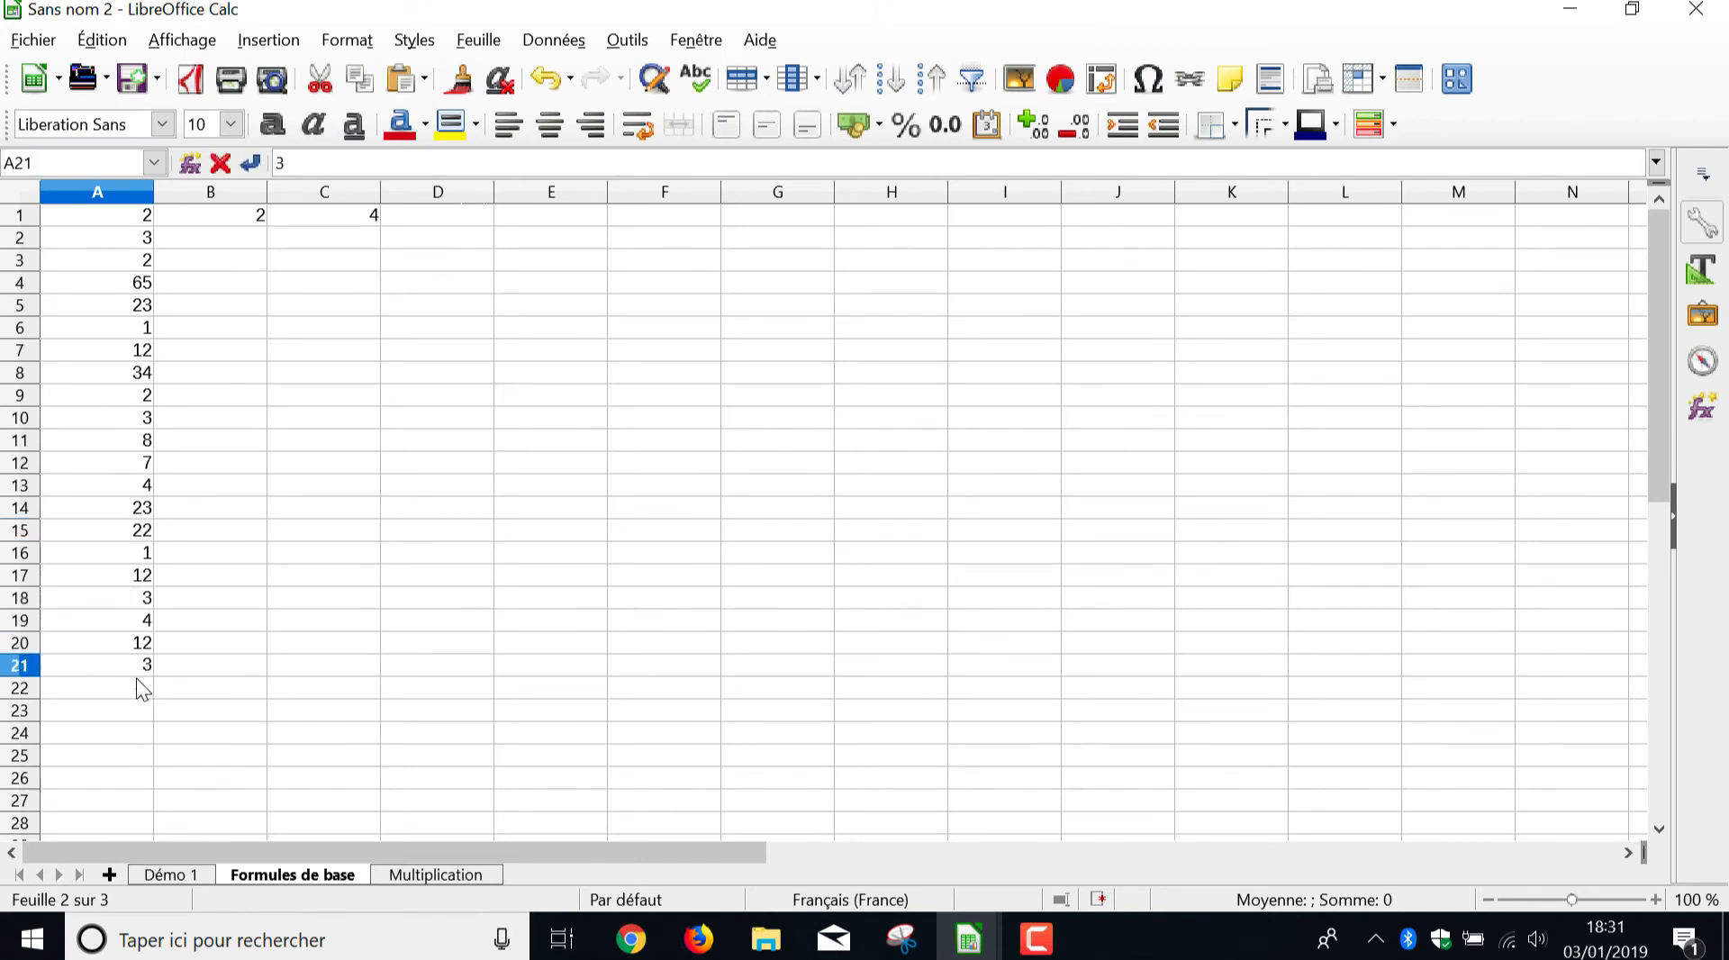
left_click(119, 689)
type("=A1+12")
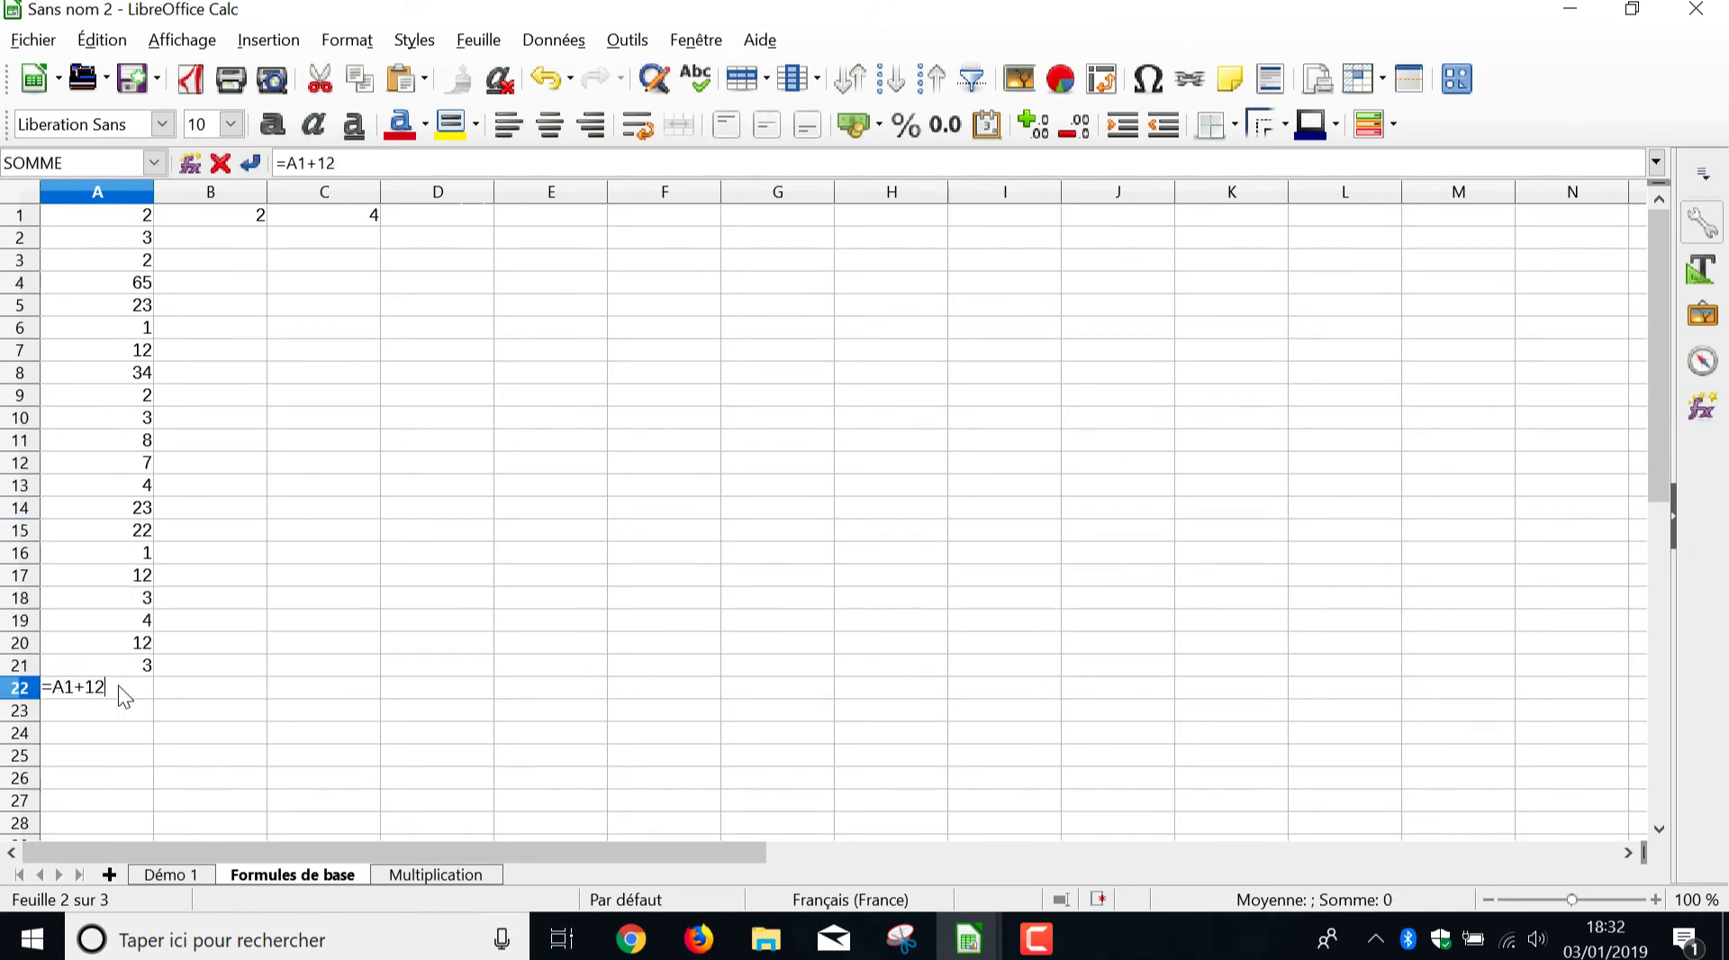
type("+")
key("BackSpace")
key("BackSpace")
key("BackSpace")
type("A2")
type("+A3+A4+")
left_click(221, 163)
Step: Total column A in A22 with the automatic sum formula =SOMME(A1:A21), and select the result cell
left_click(221, 163)
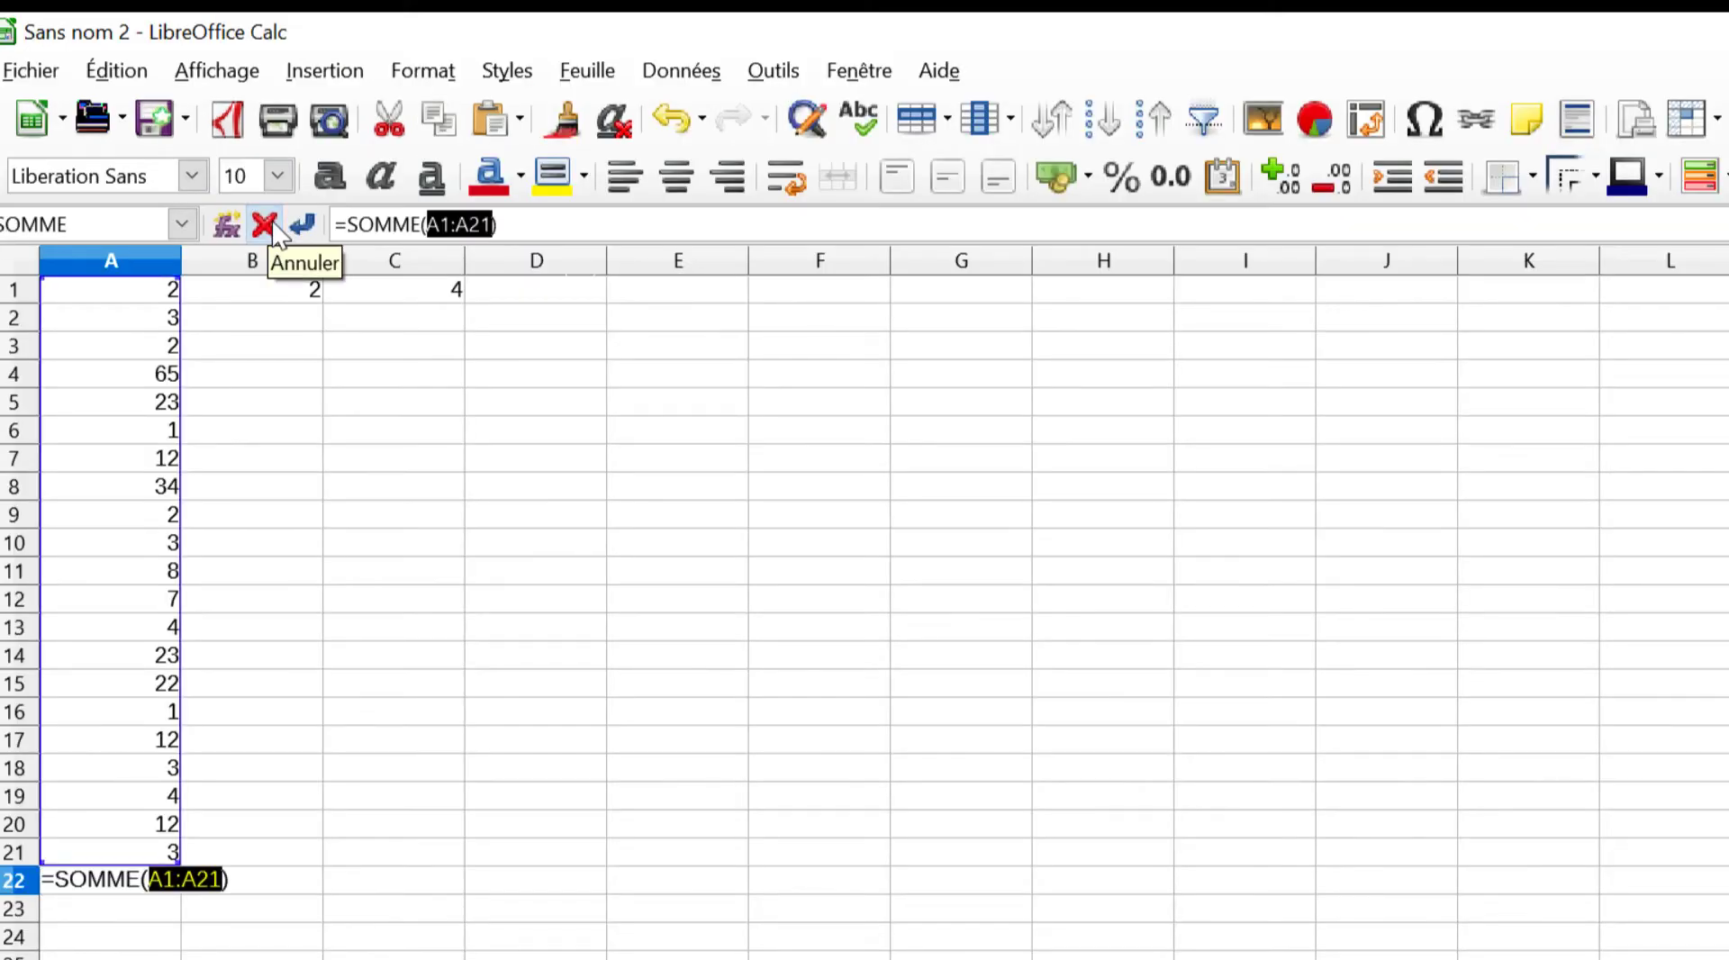
key("Return")
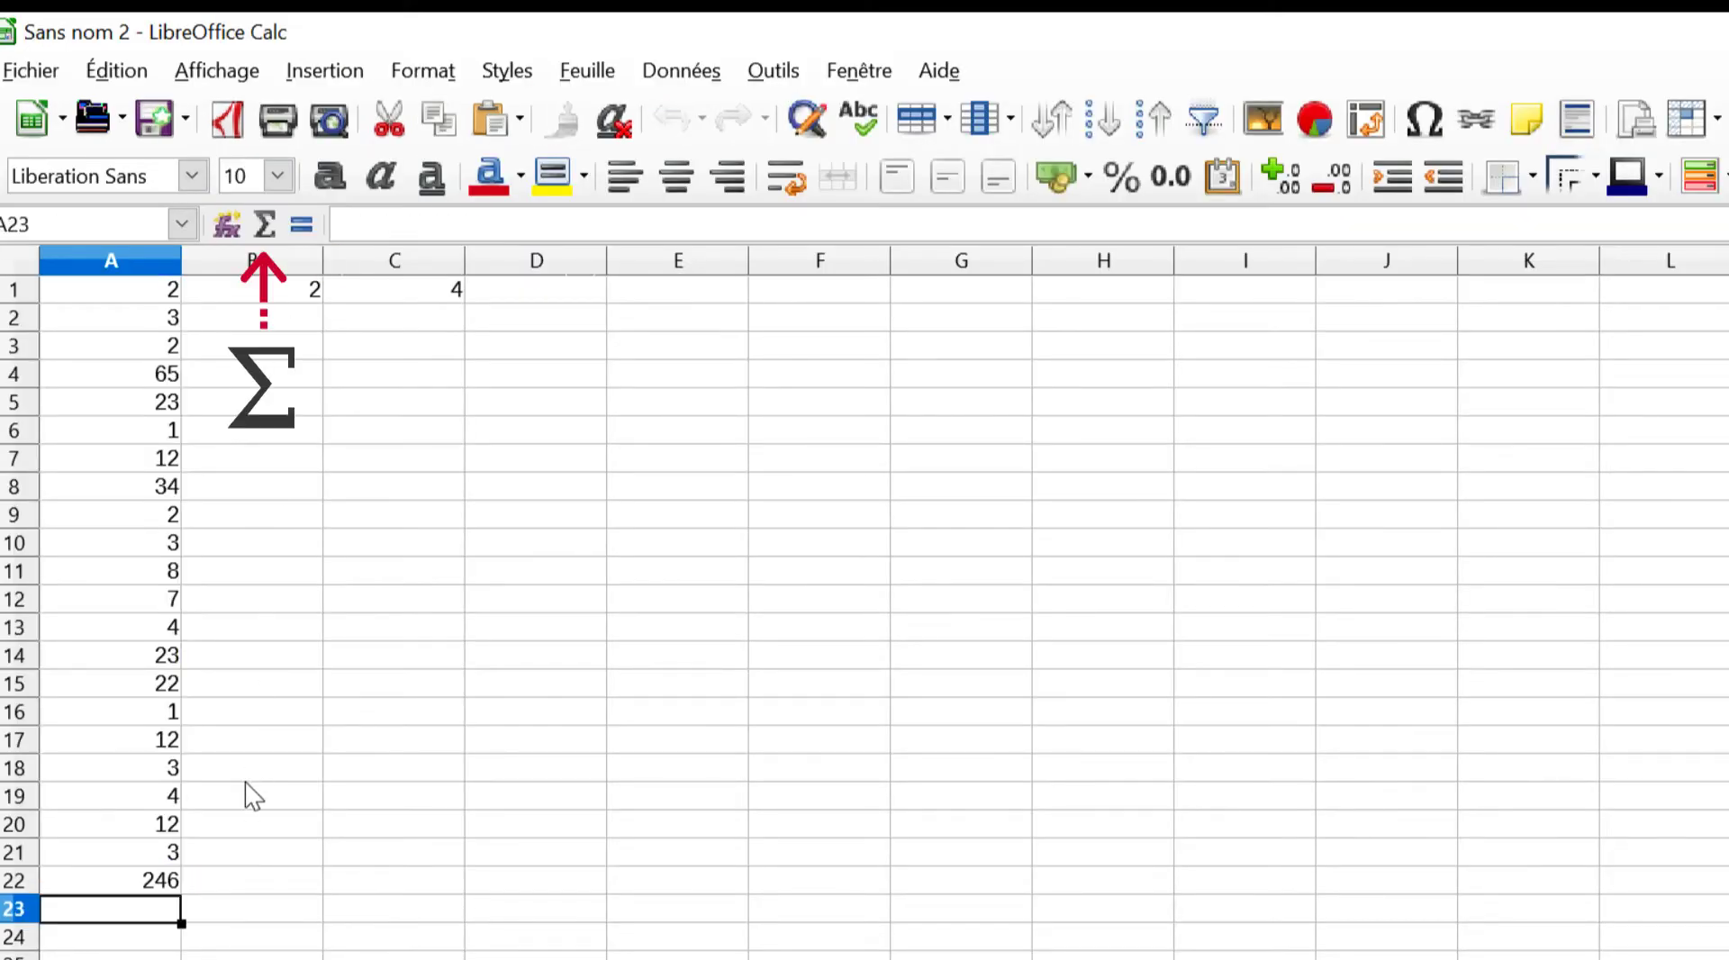
left_click(164, 888)
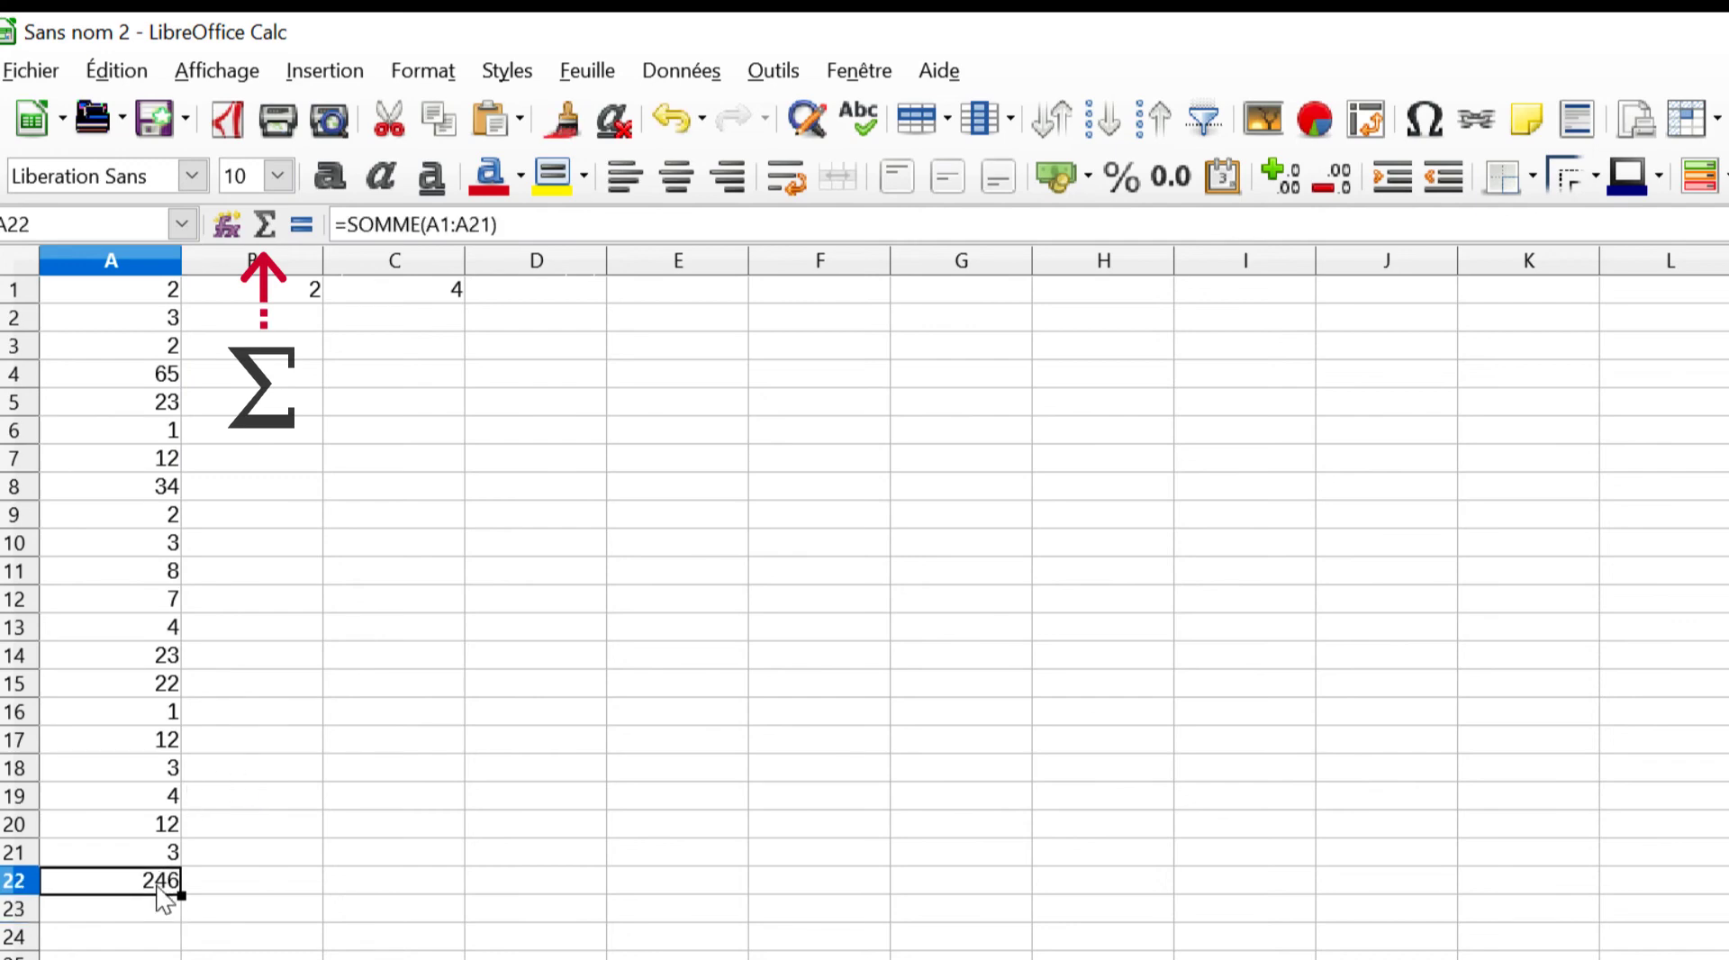
Step: Make the column total in A22 bold
left_click(330, 182)
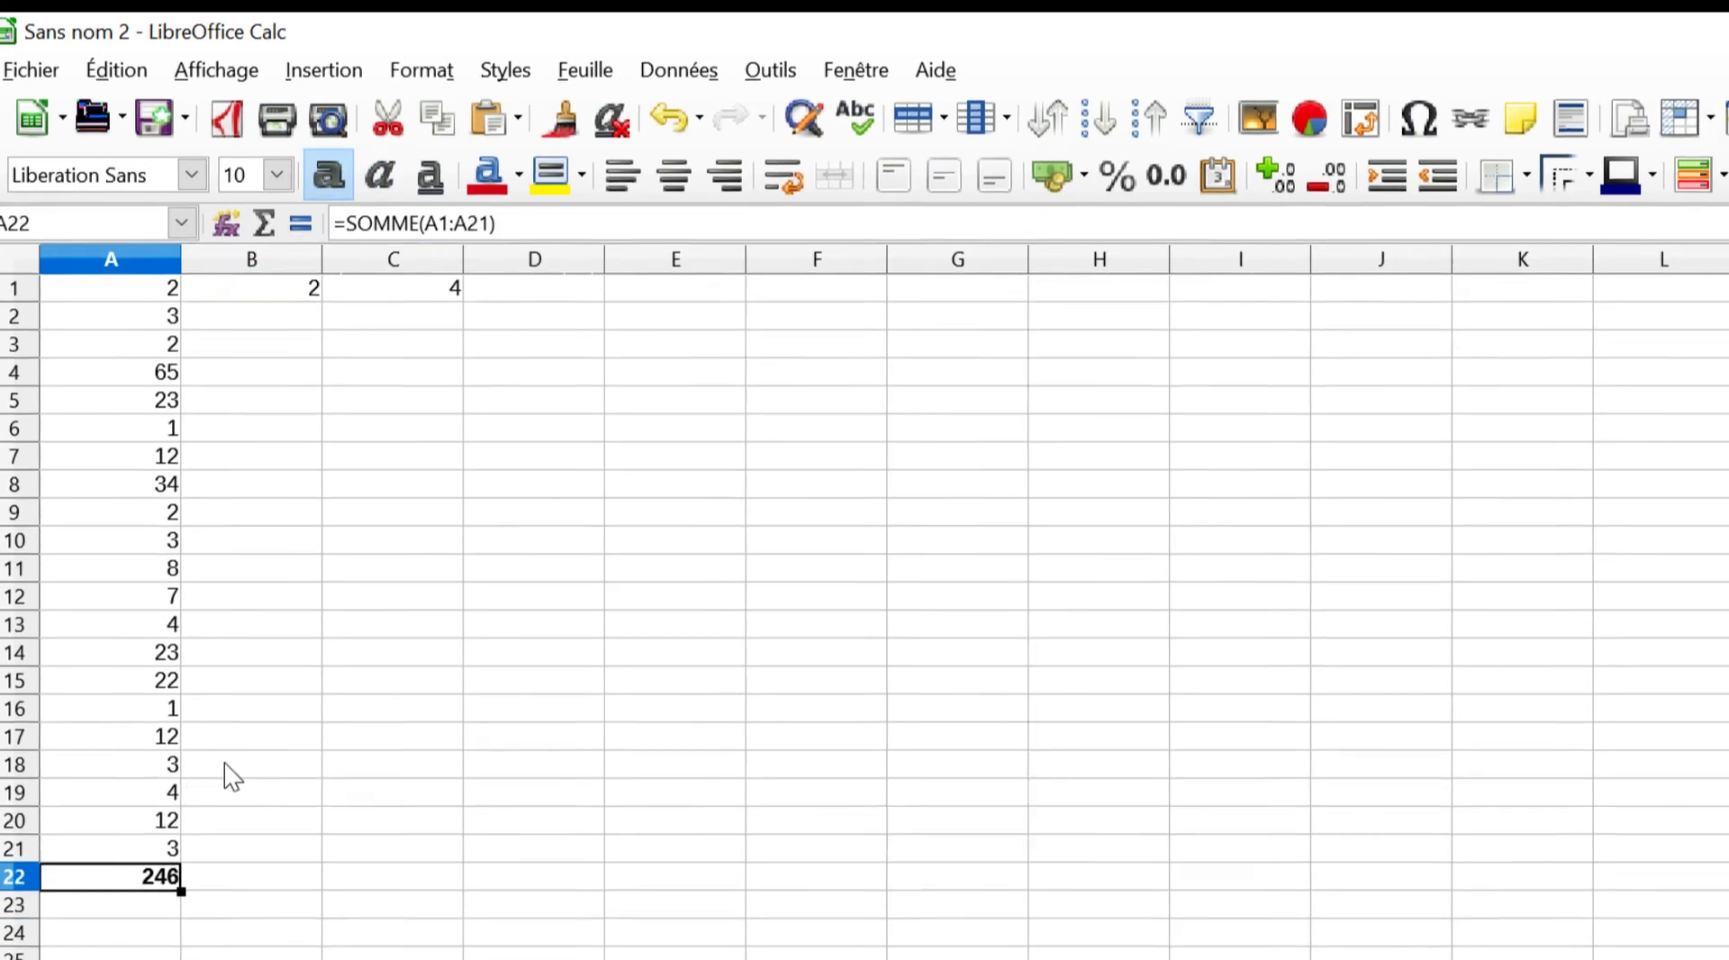
left_click(207, 883)
Step: On the Multiplication sheet, enter the headers Quantité, Prix unitaire and Total HT in A1:C1
left_click(417, 875)
left_click(140, 291)
type("Q")
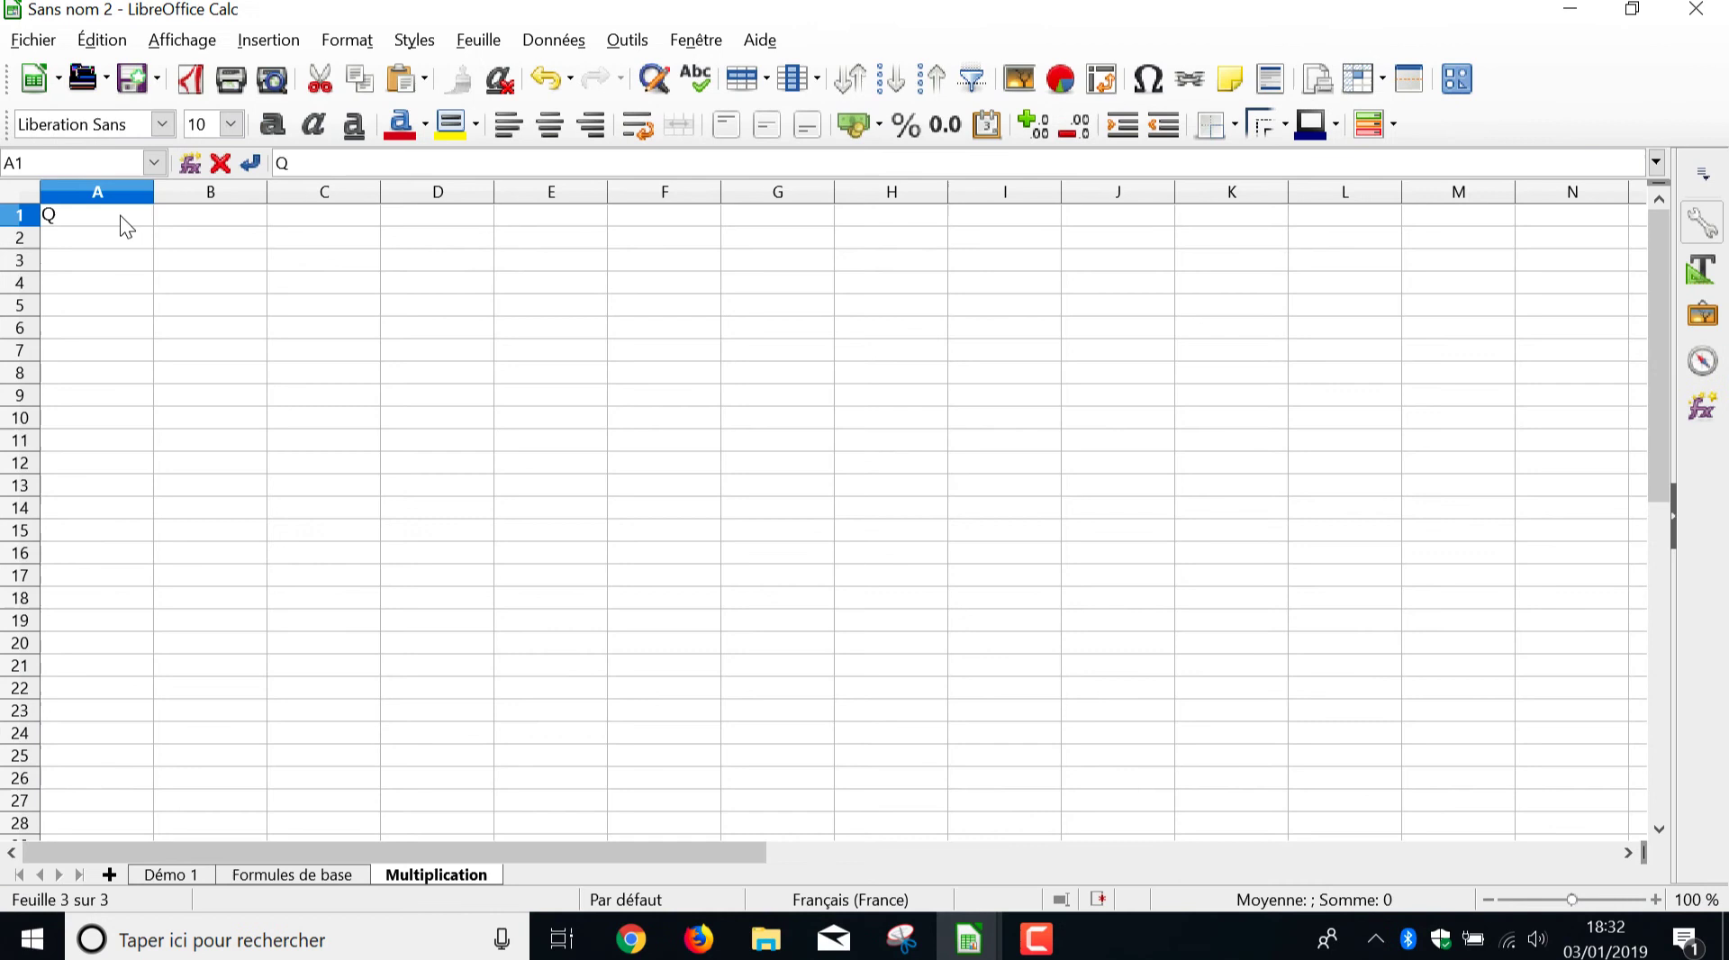
type("uantité")
key("Tab")
type("Prix unitaire")
key("Tab")
type("Total HT")
Step: Make the header row A1:C1 bold and give it an orange background
left_click_drag(90, 216, 288, 223)
left_click(272, 124)
left_click(476, 124)
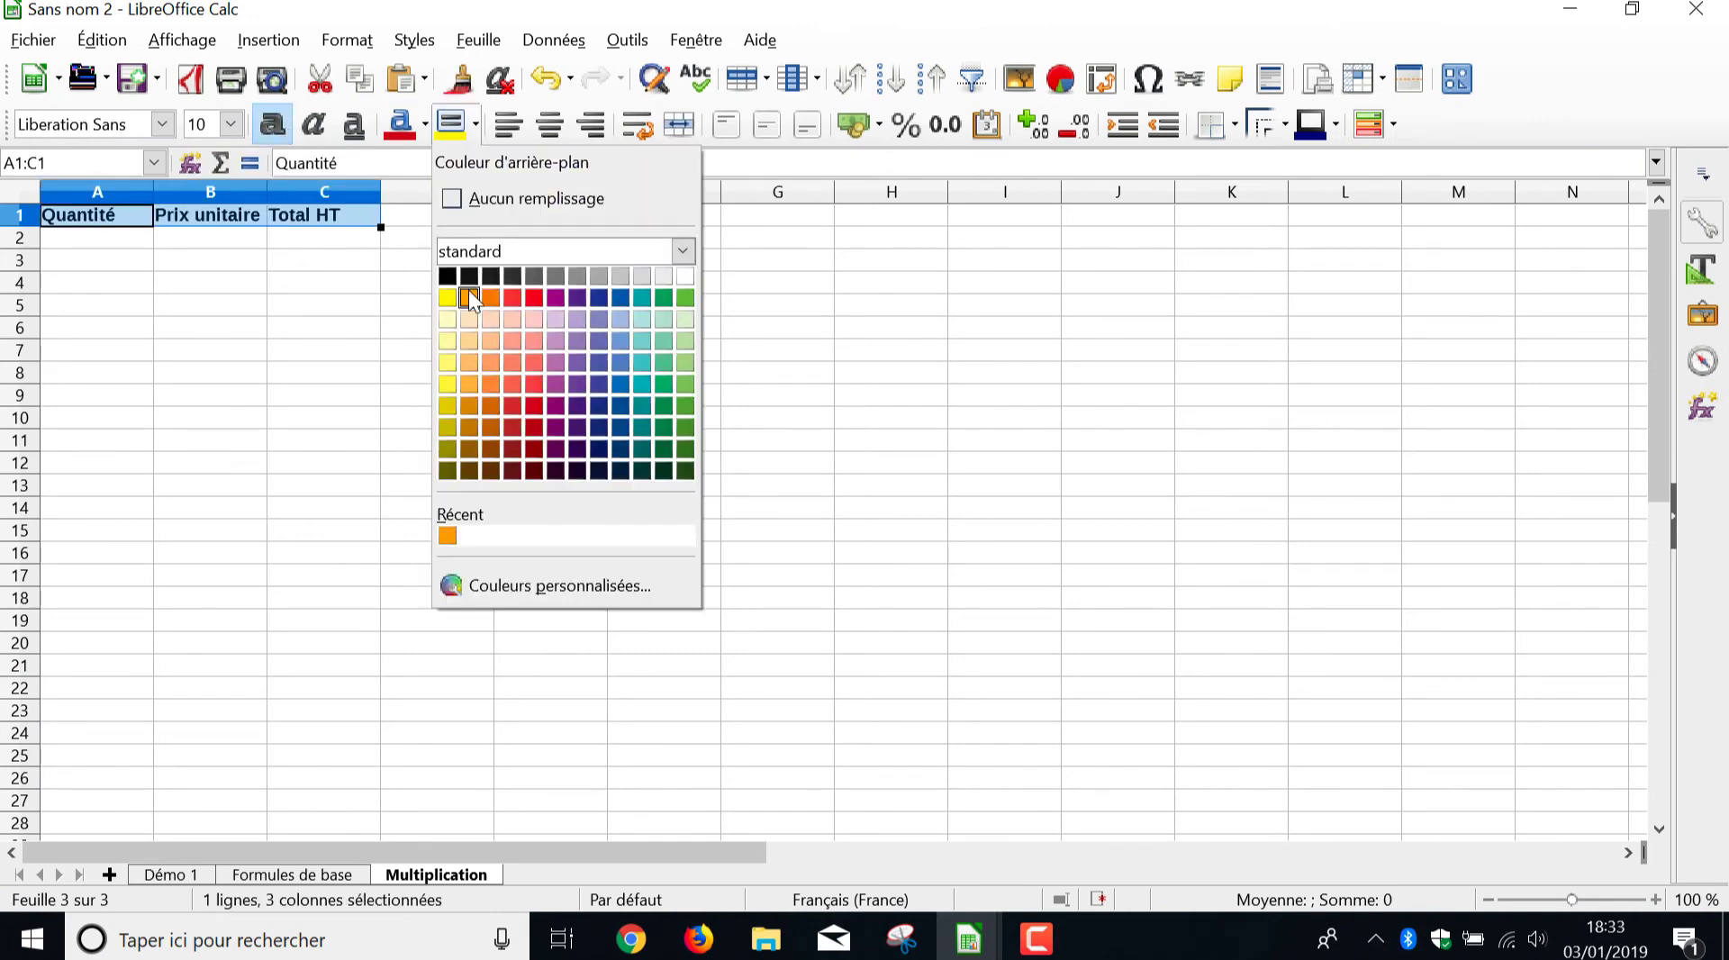
left_click(471, 297)
Step: Enter the quantities 3, 1, 10, 4, 3, 12 in A2:A7 and the unit prices 15, 5, 2, 8, 3, 6 in B2:B7
left_click(122, 239)
type("3")
left_click(187, 245)
type("15")
left_click(137, 261)
type("0")
left_click(198, 284)
type("2")
left_click(117, 304)
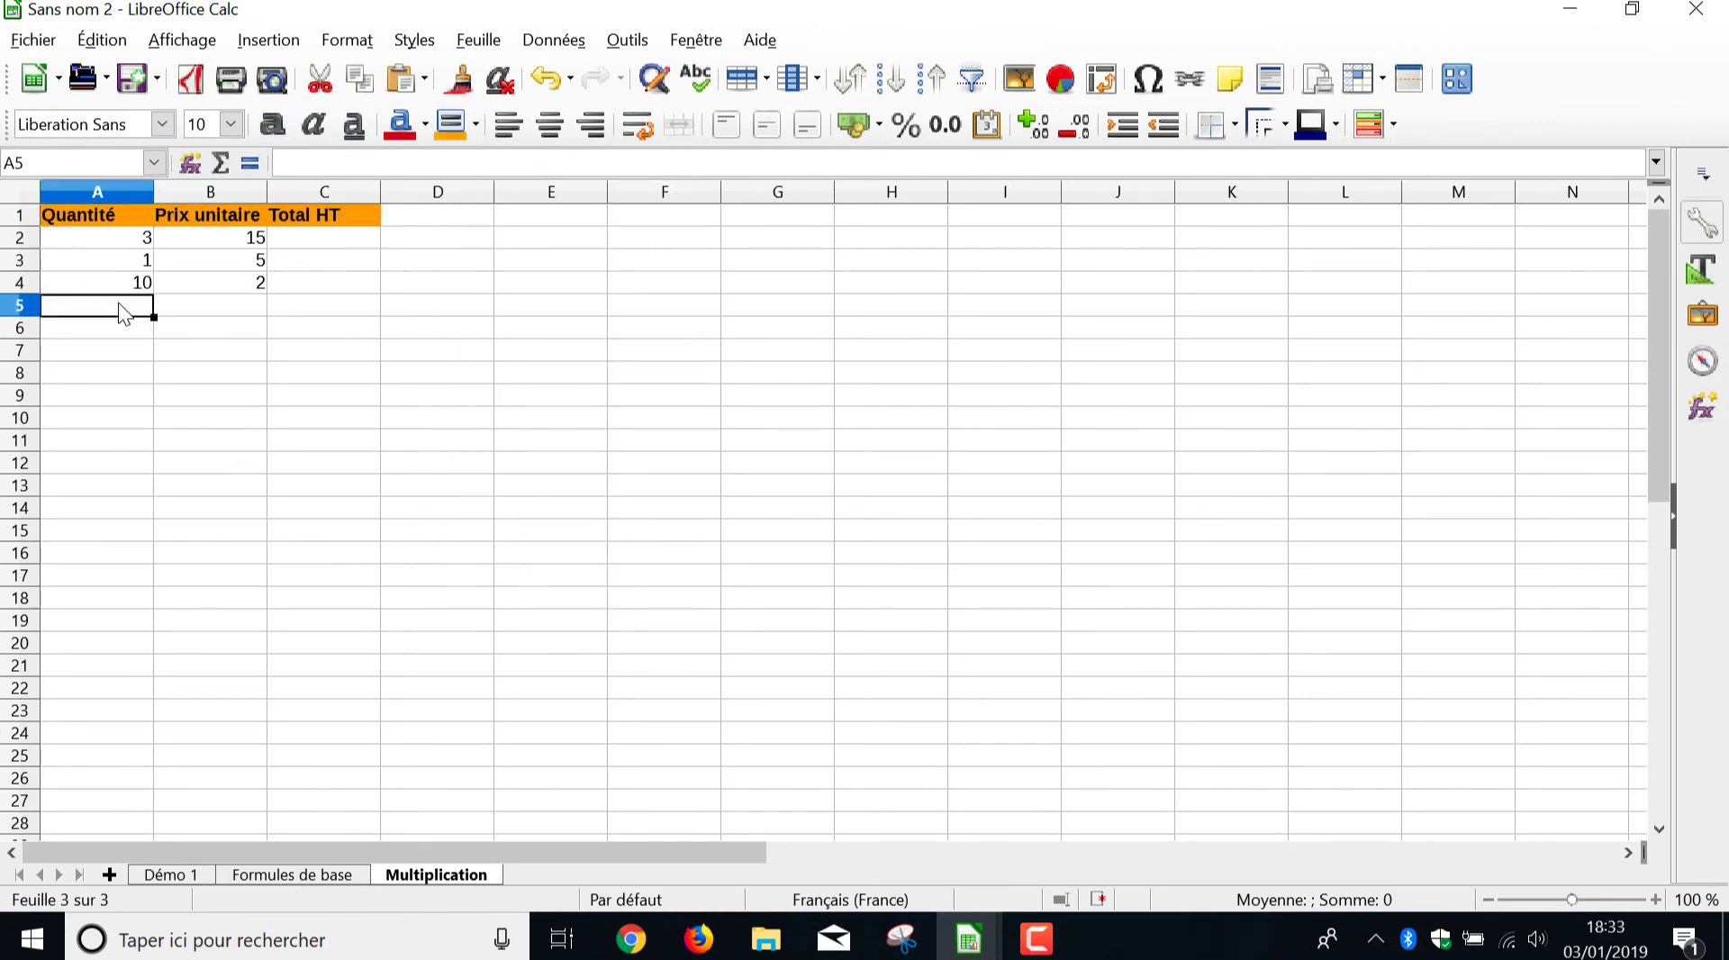
type("4")
left_click(202, 306)
type("8")
left_click(144, 324)
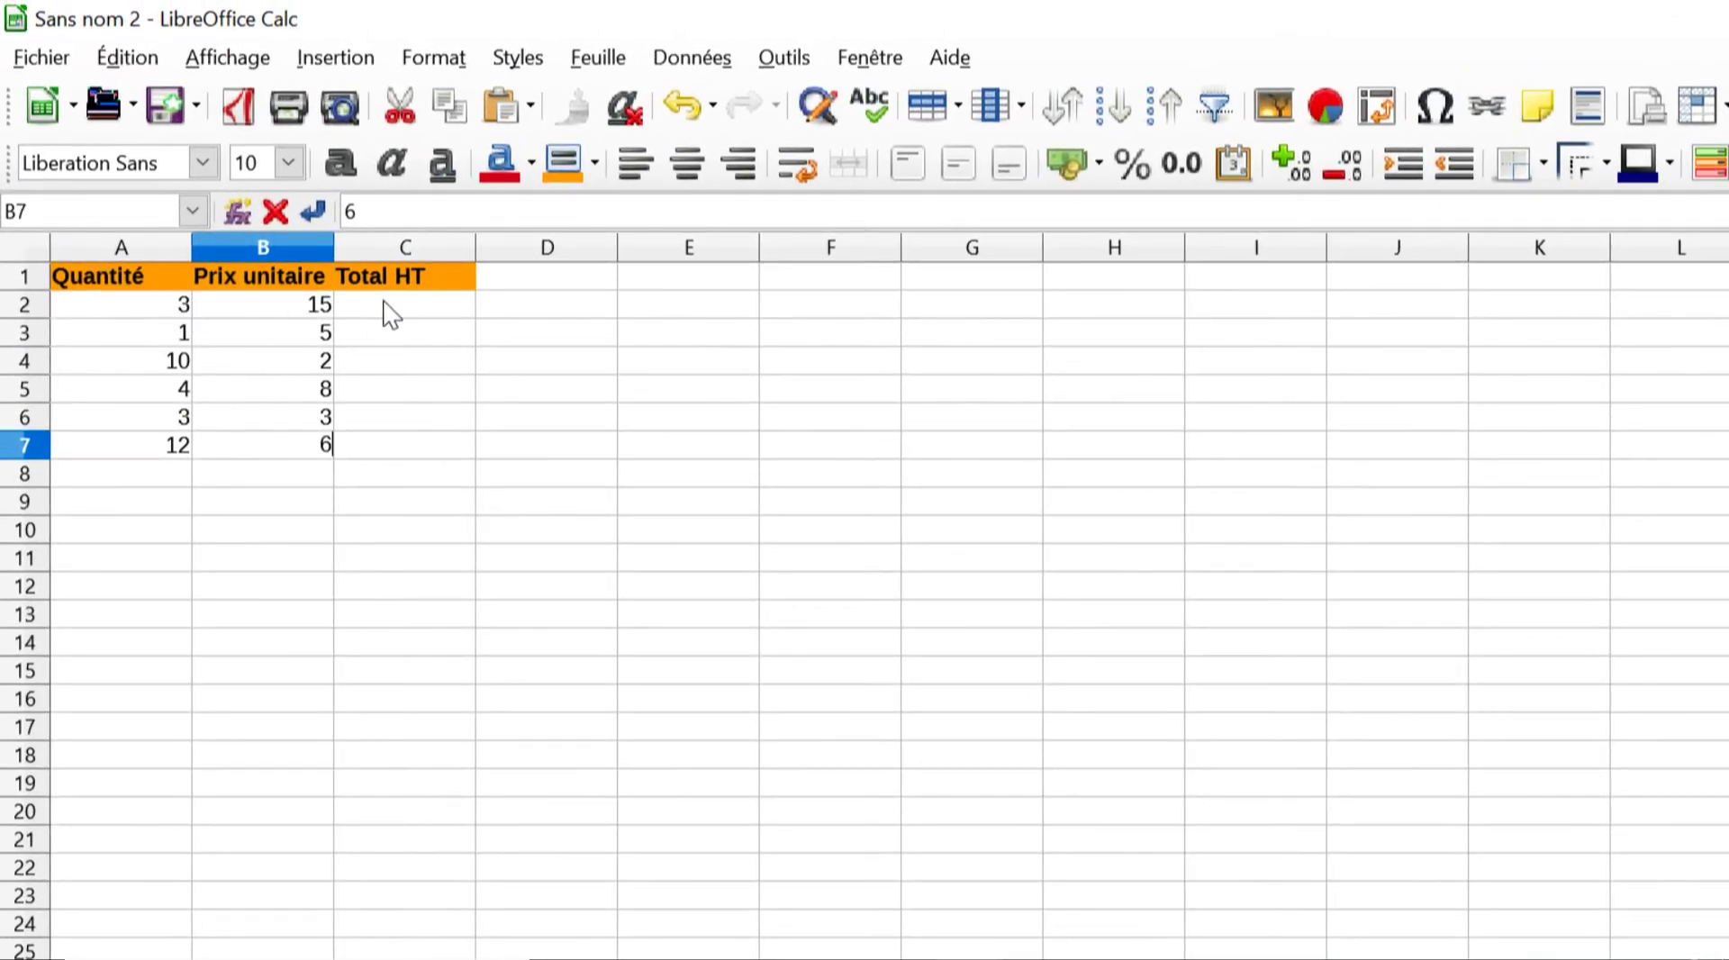
Step: Calculate the first line's Total HT in C2 with the formula =A2*B2
left_click(389, 313)
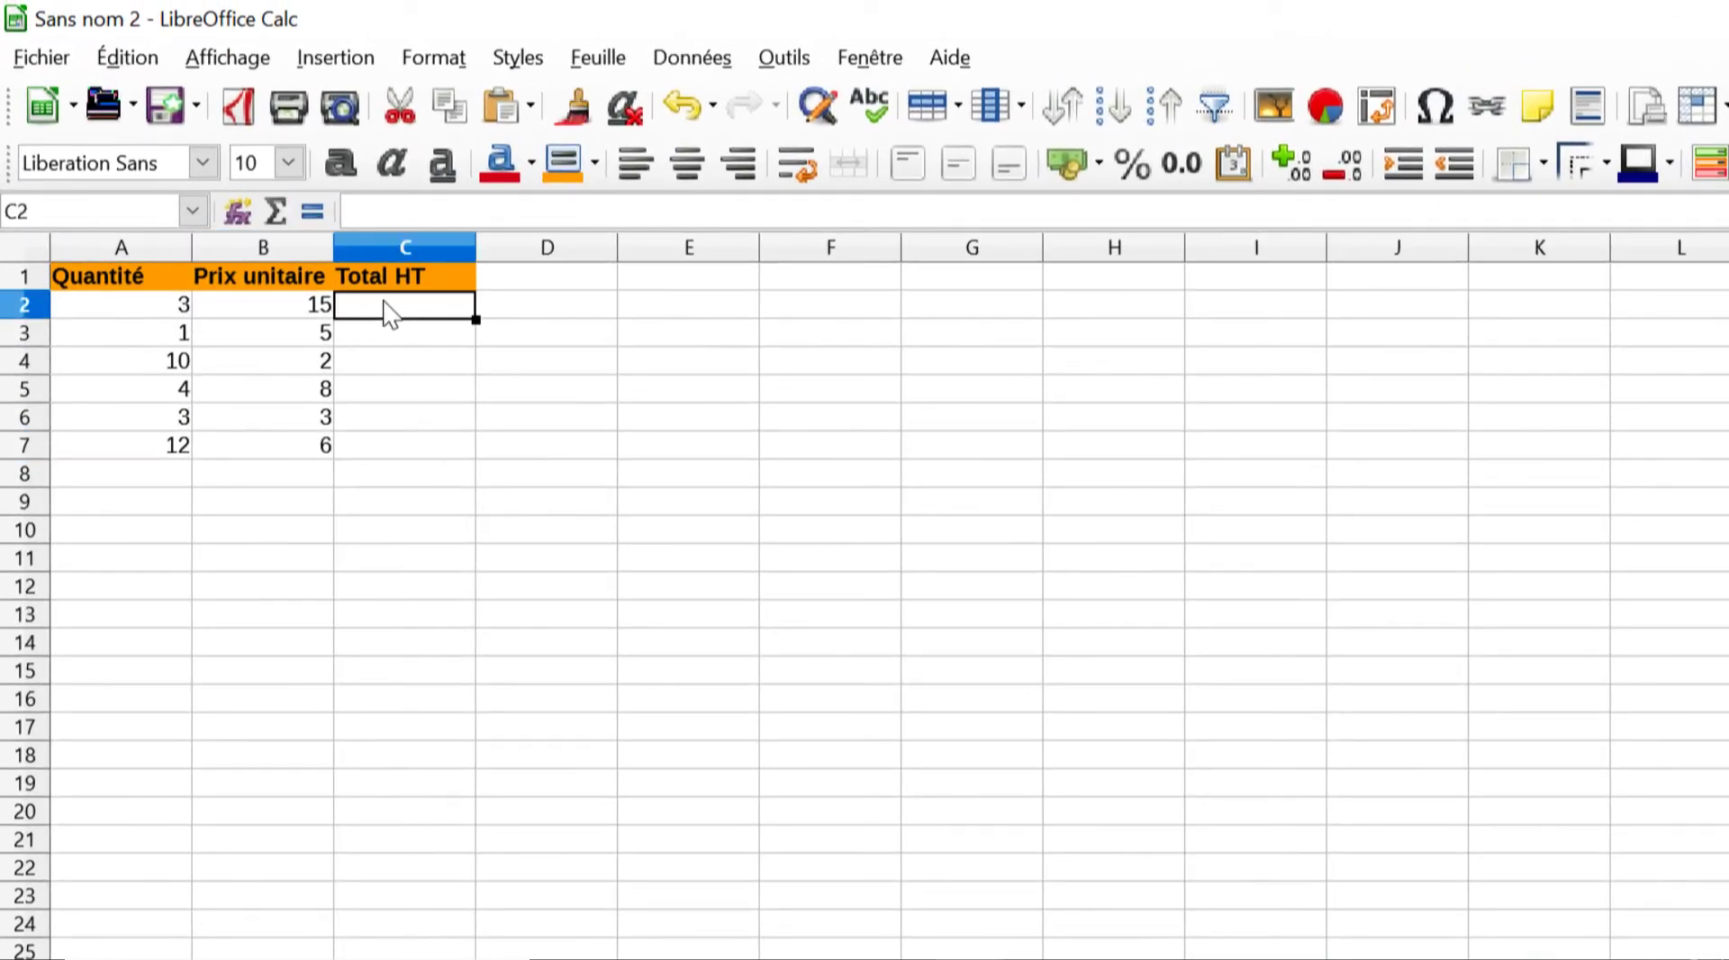
type("=")
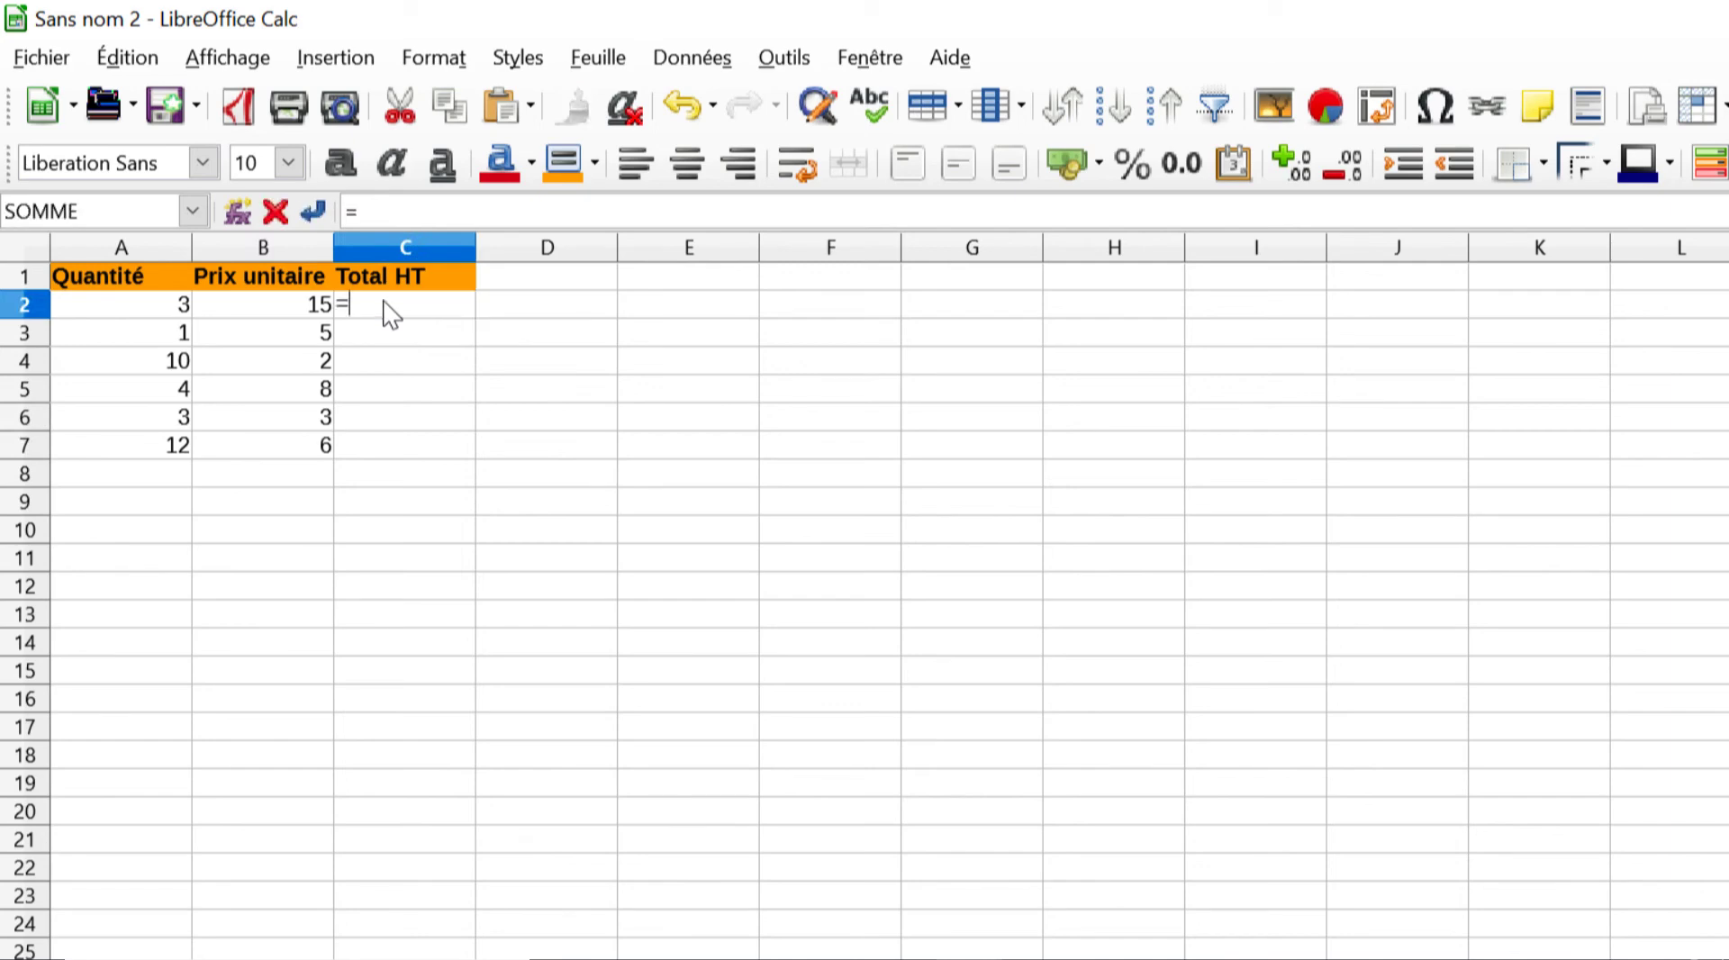
left_click(158, 319)
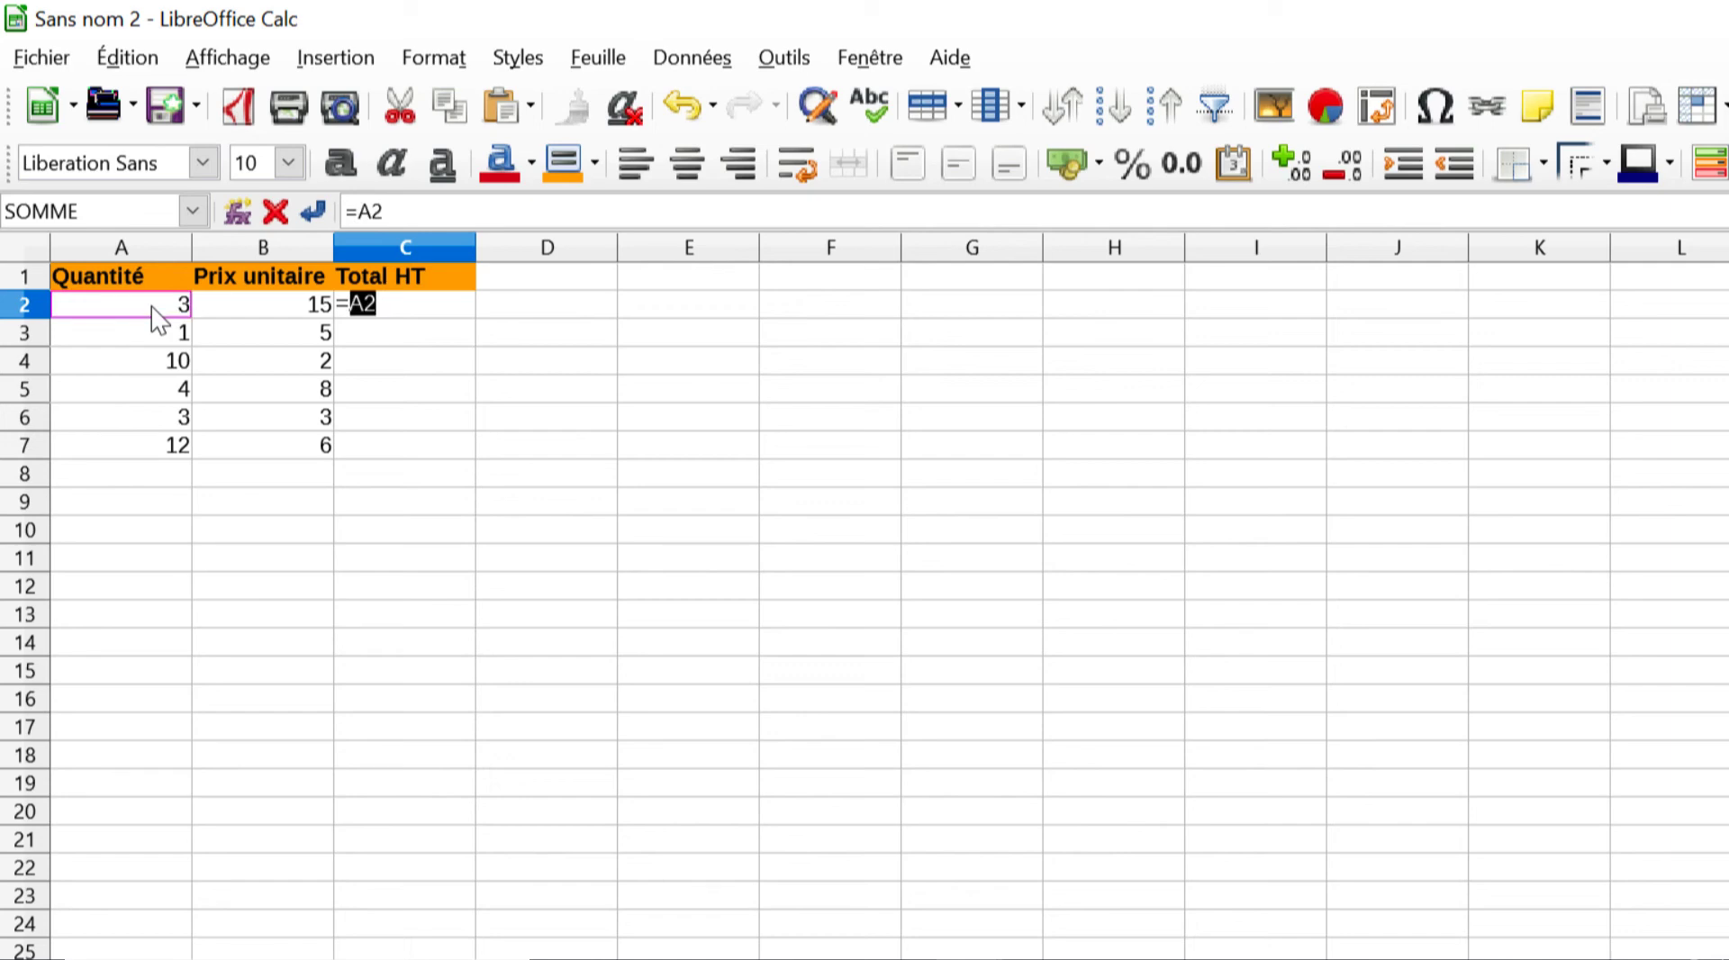
type("*")
left_click(280, 312)
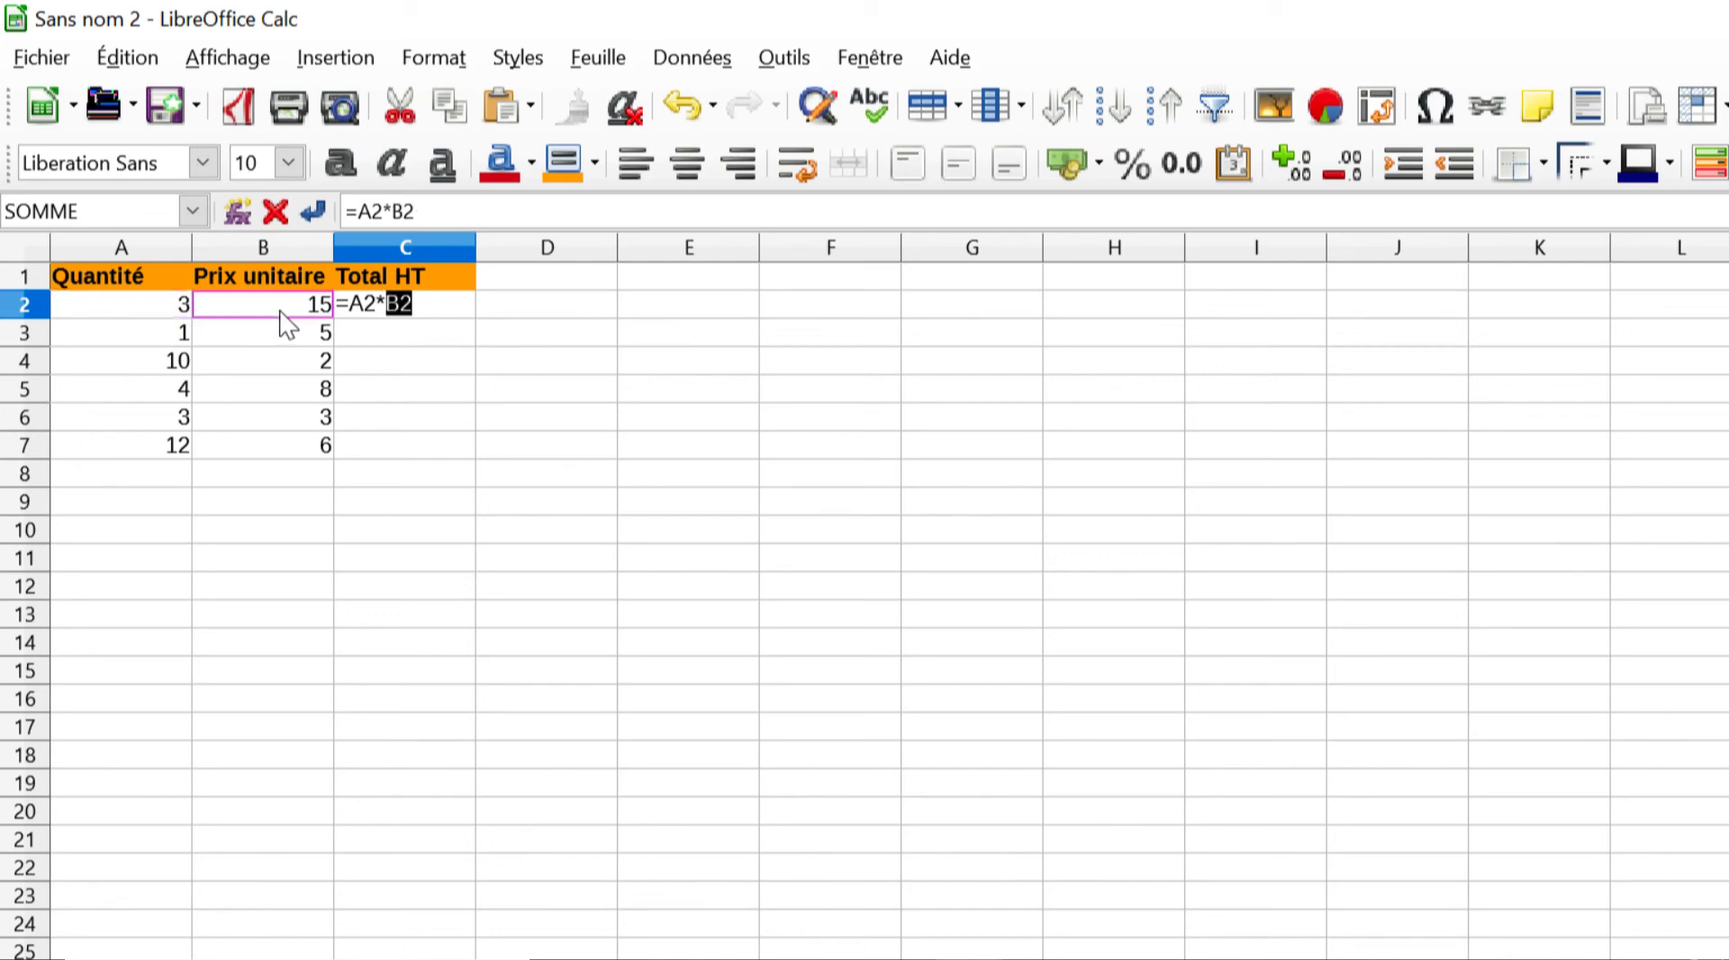
key("Return")
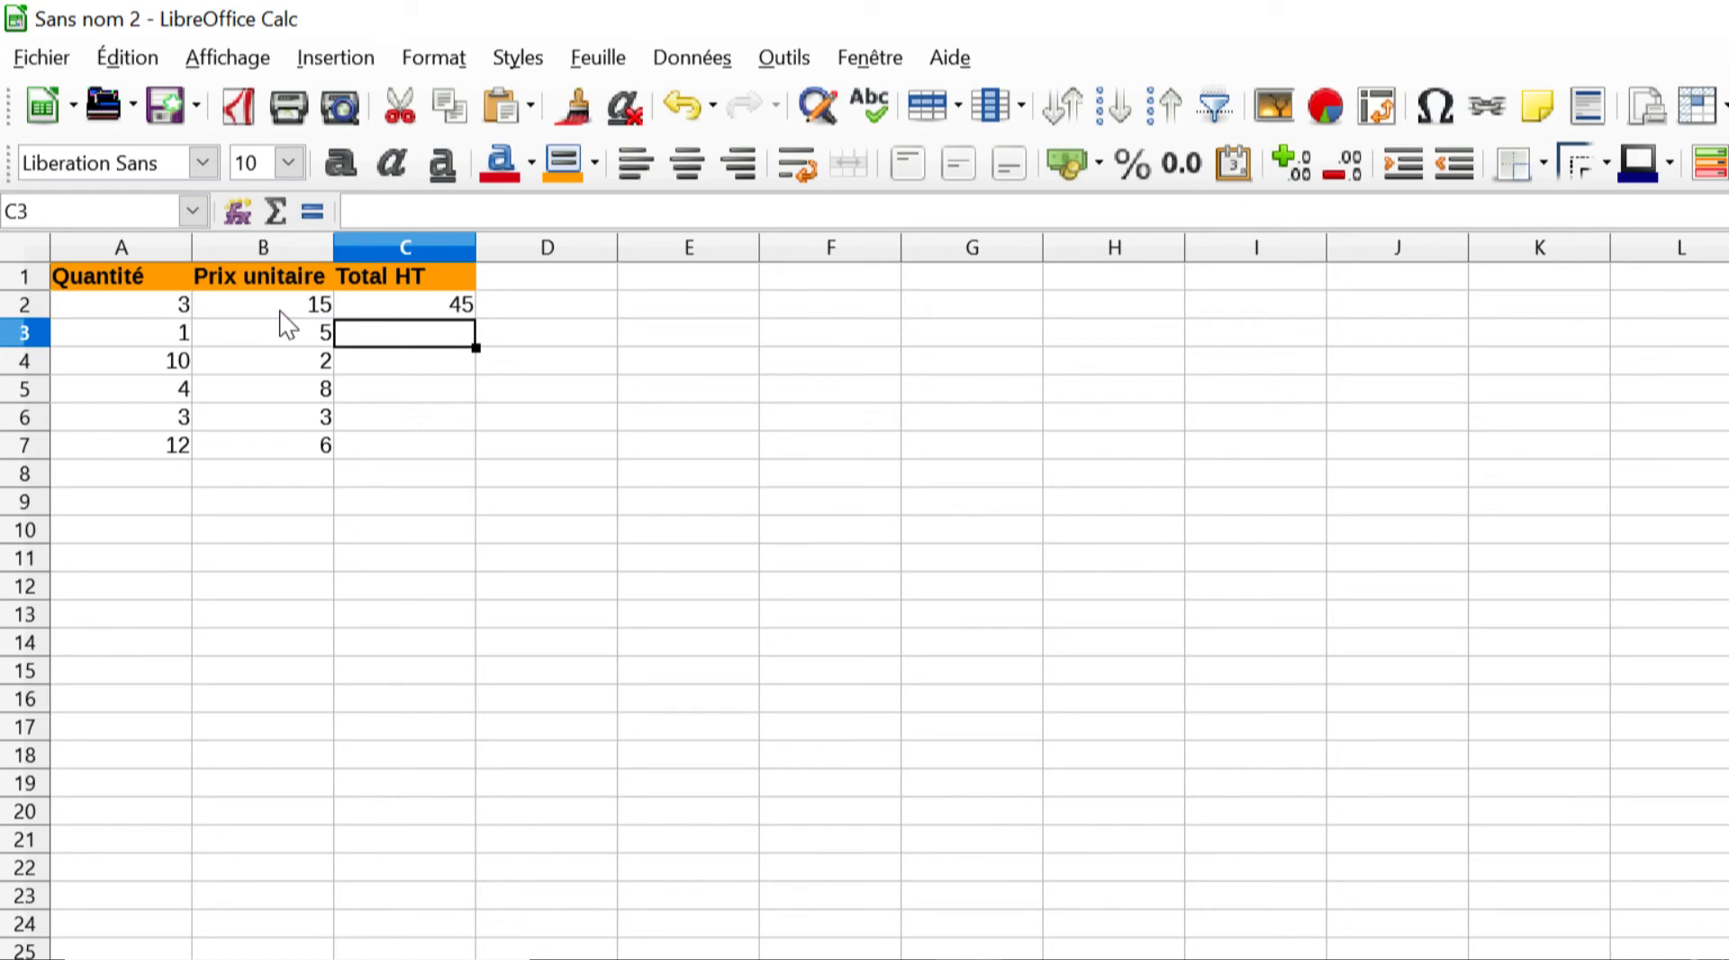
Step: Fill the multiplication formula from C2 down through C7
left_click(408, 305)
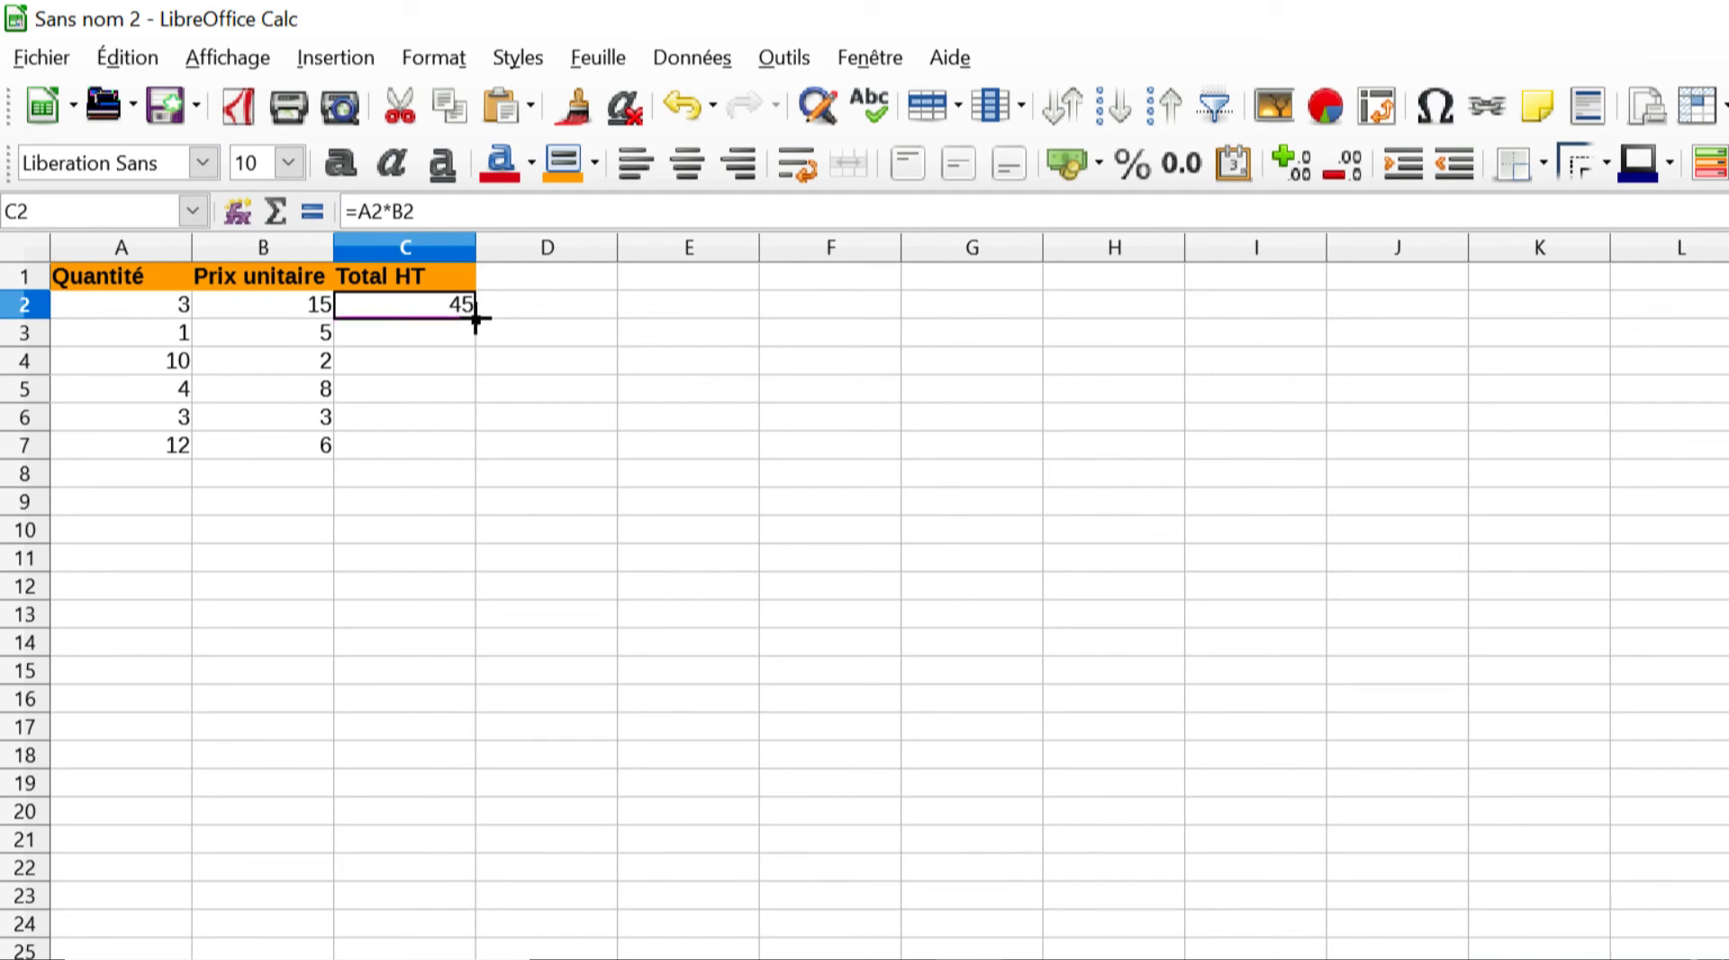
left_click_drag(475, 319, 475, 452)
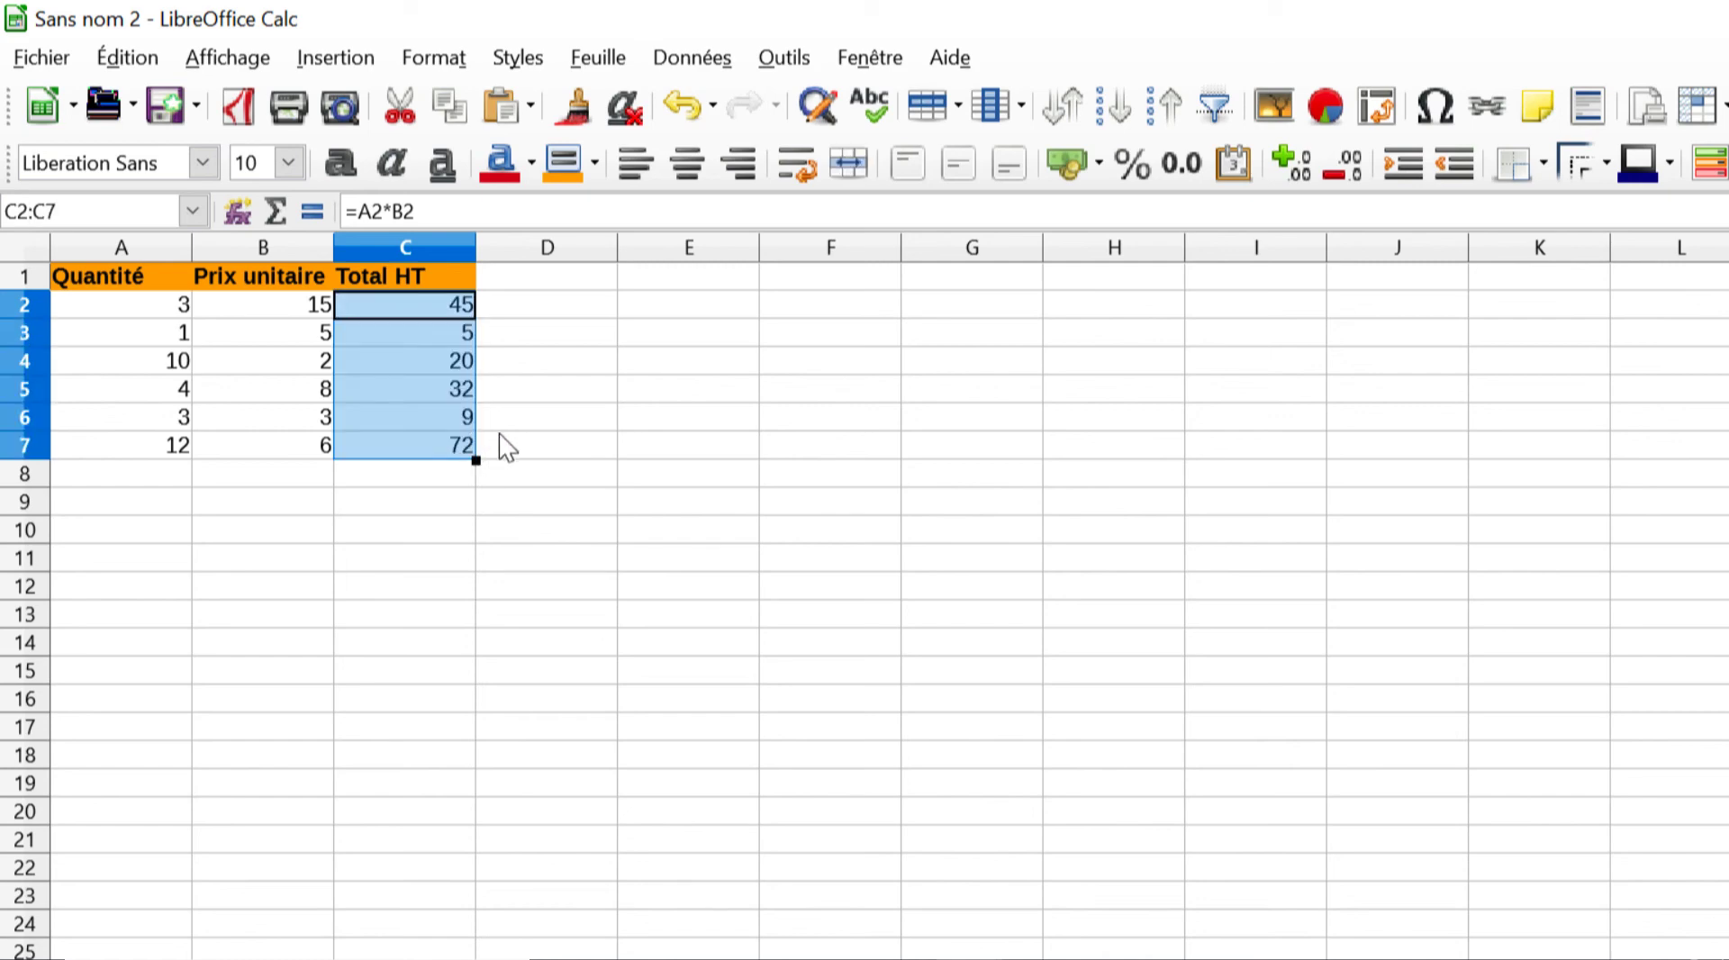
left_click(511, 439)
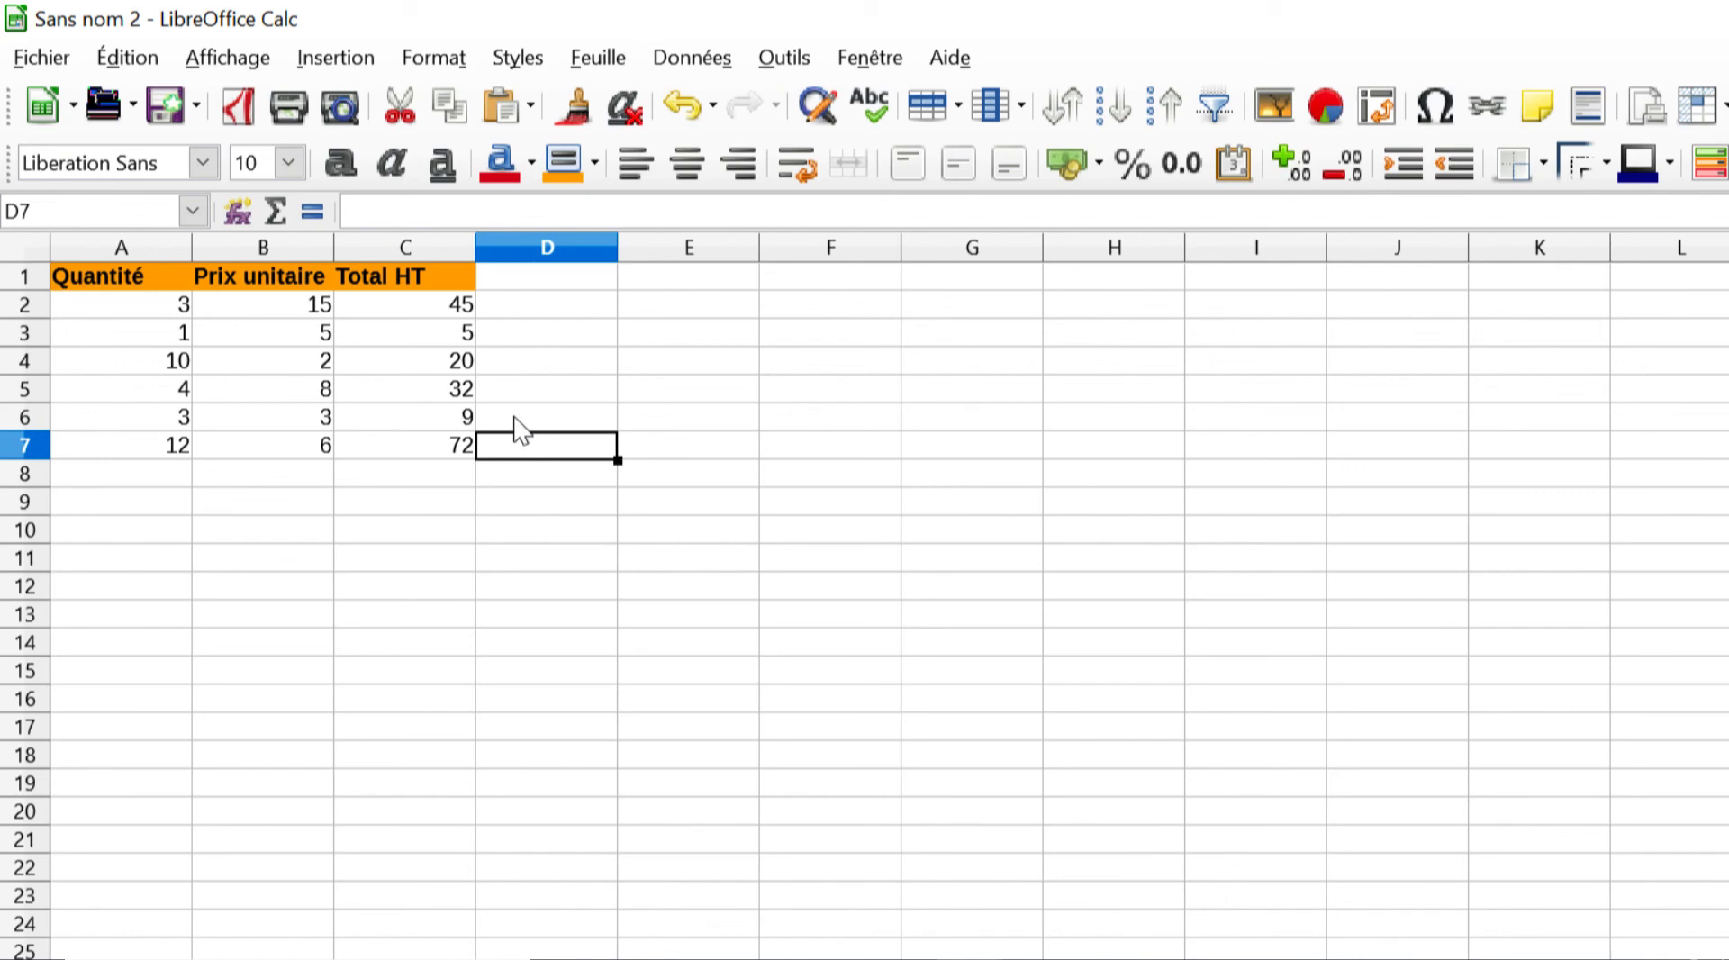
Step: Total the Total HT column in C8 by choosing the SOMME function for the range C2:C7
left_click(434, 486)
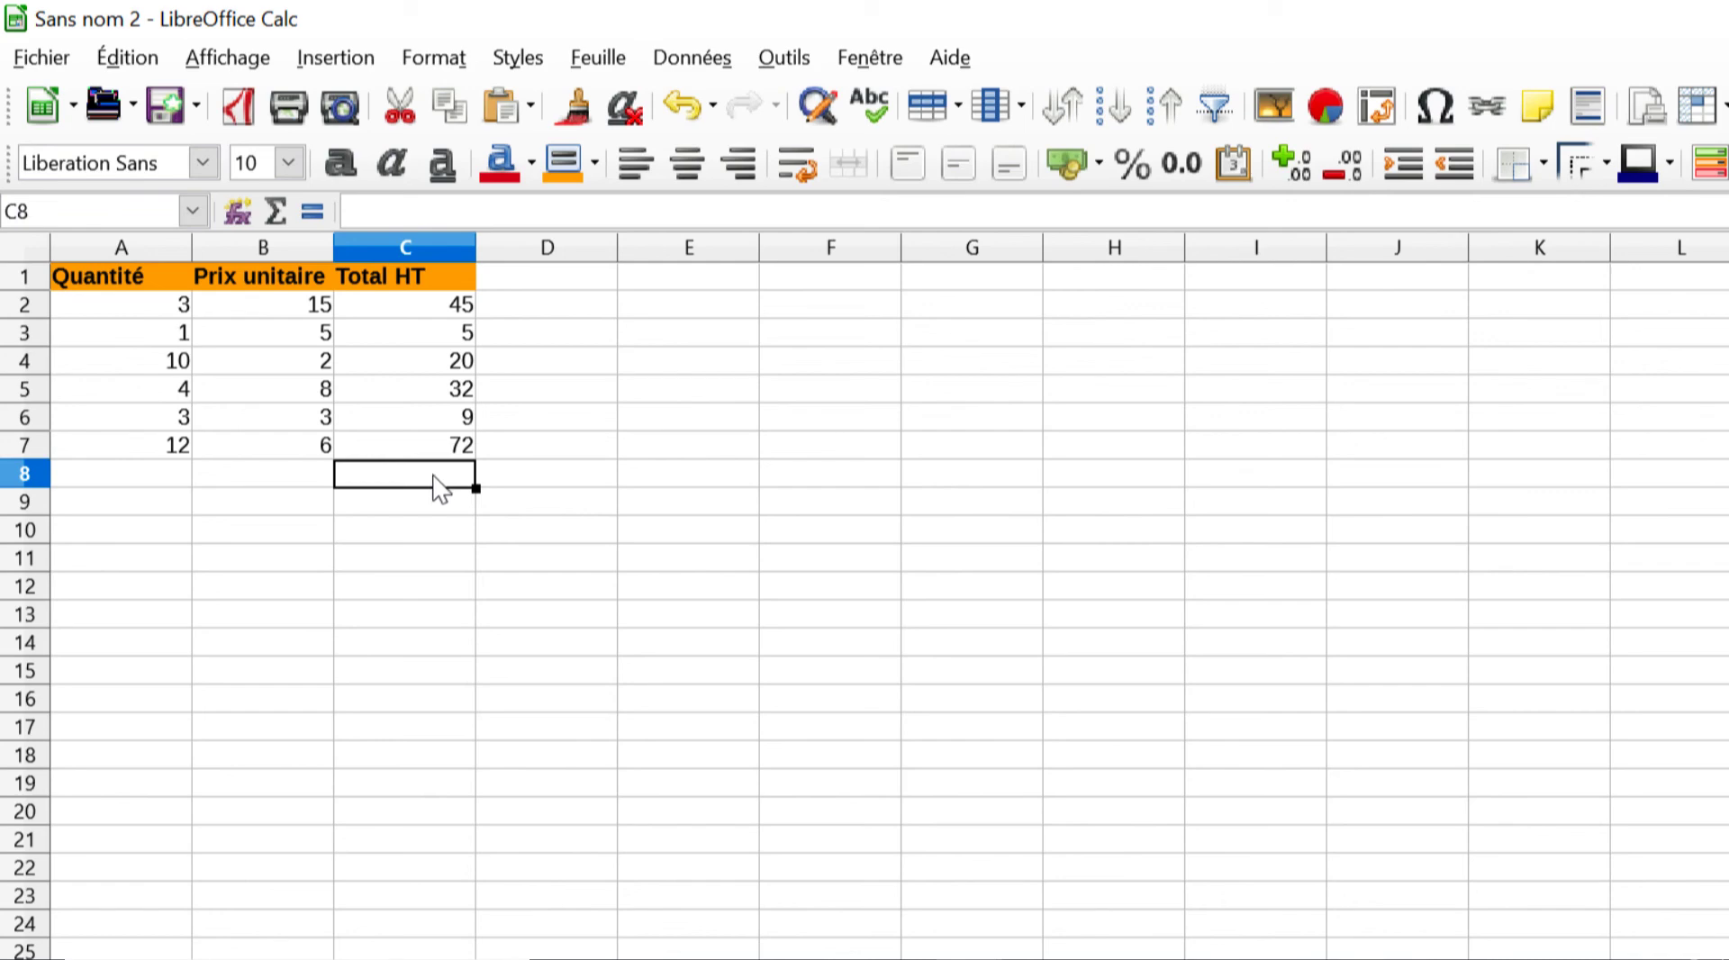
left_click(393, 211)
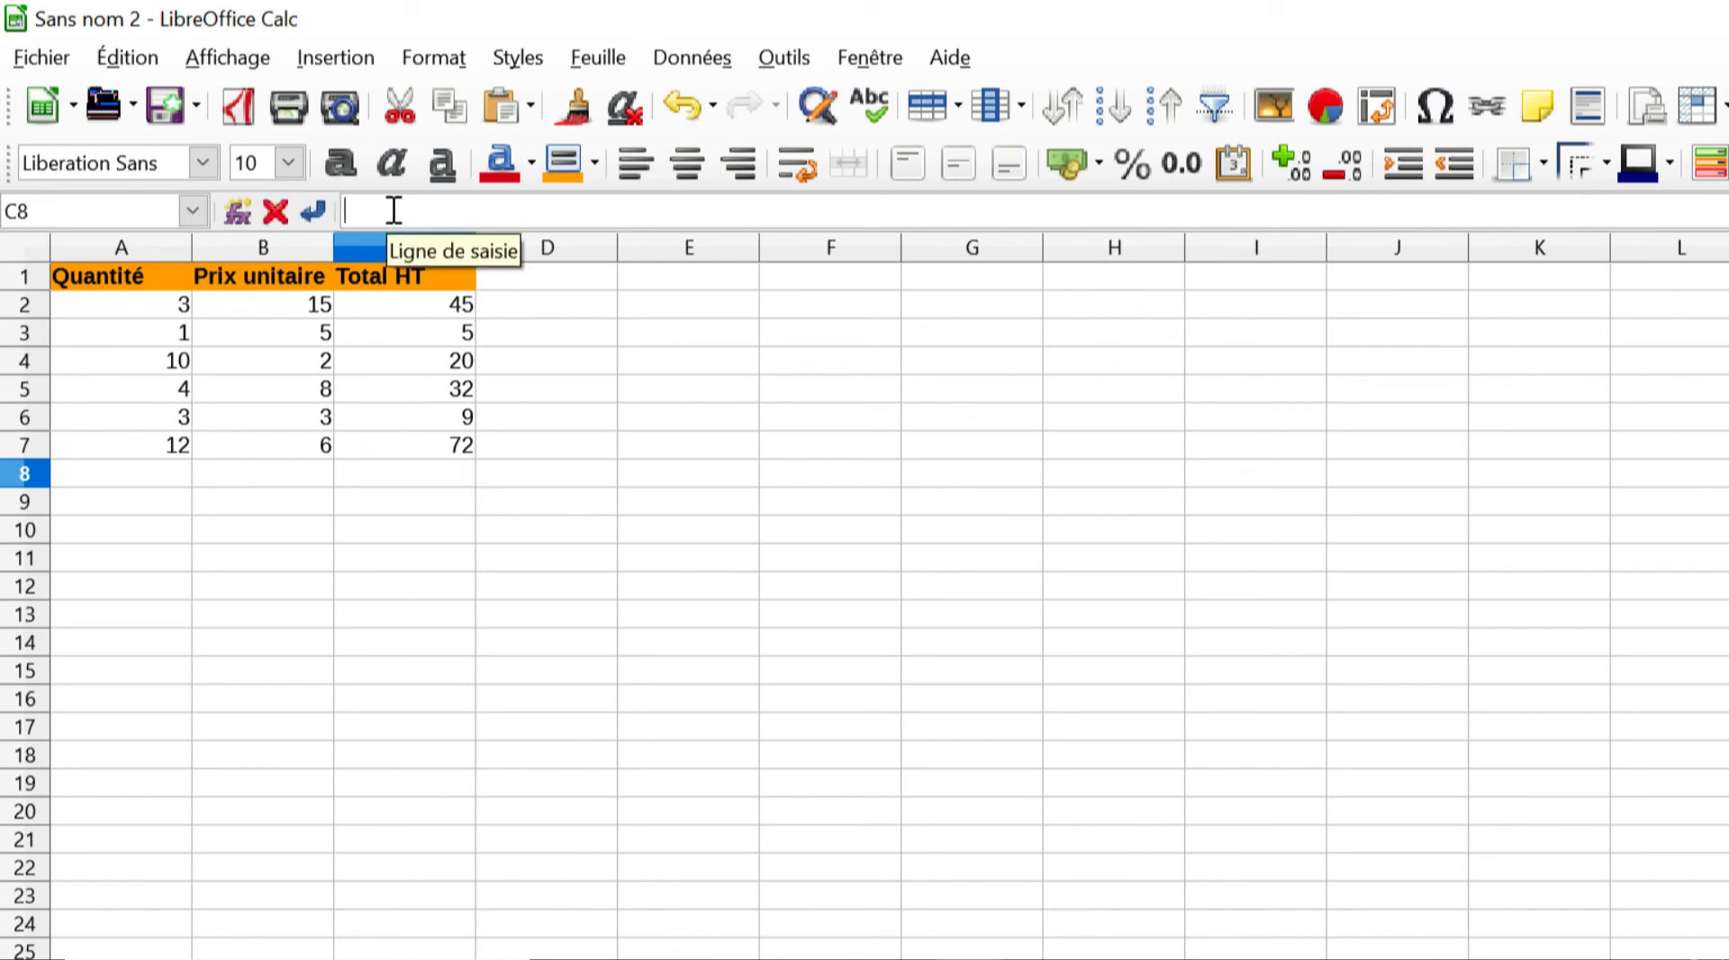
type("=")
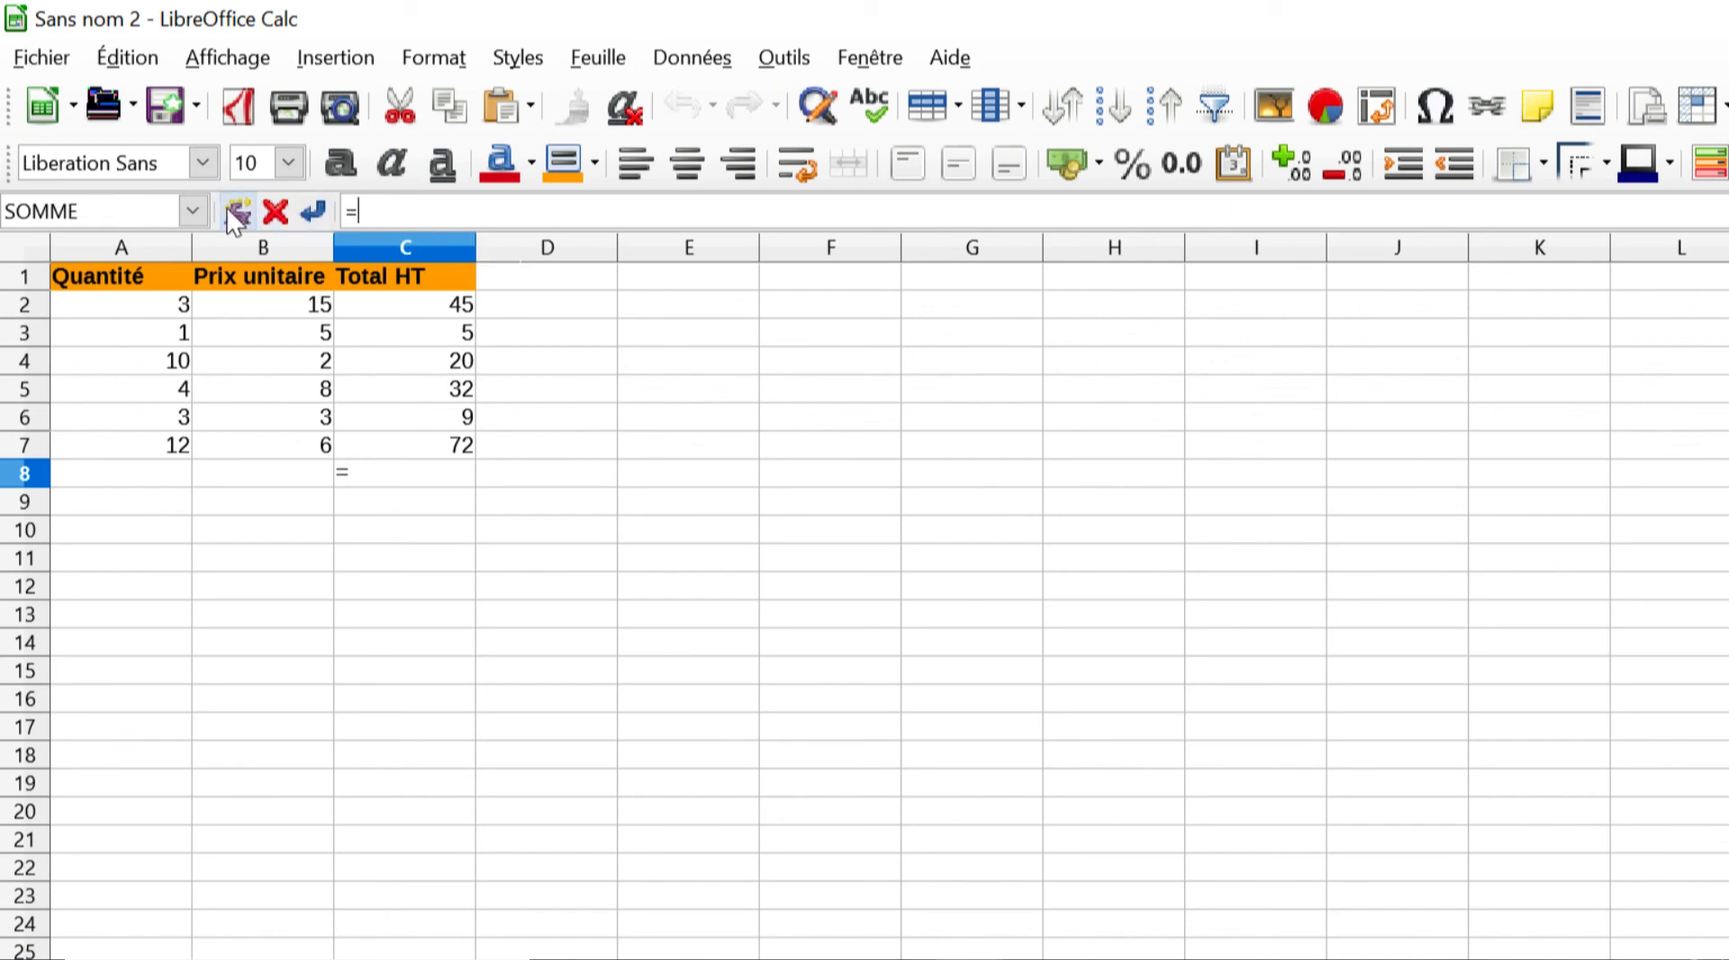
left_click(192, 212)
left_click(147, 242)
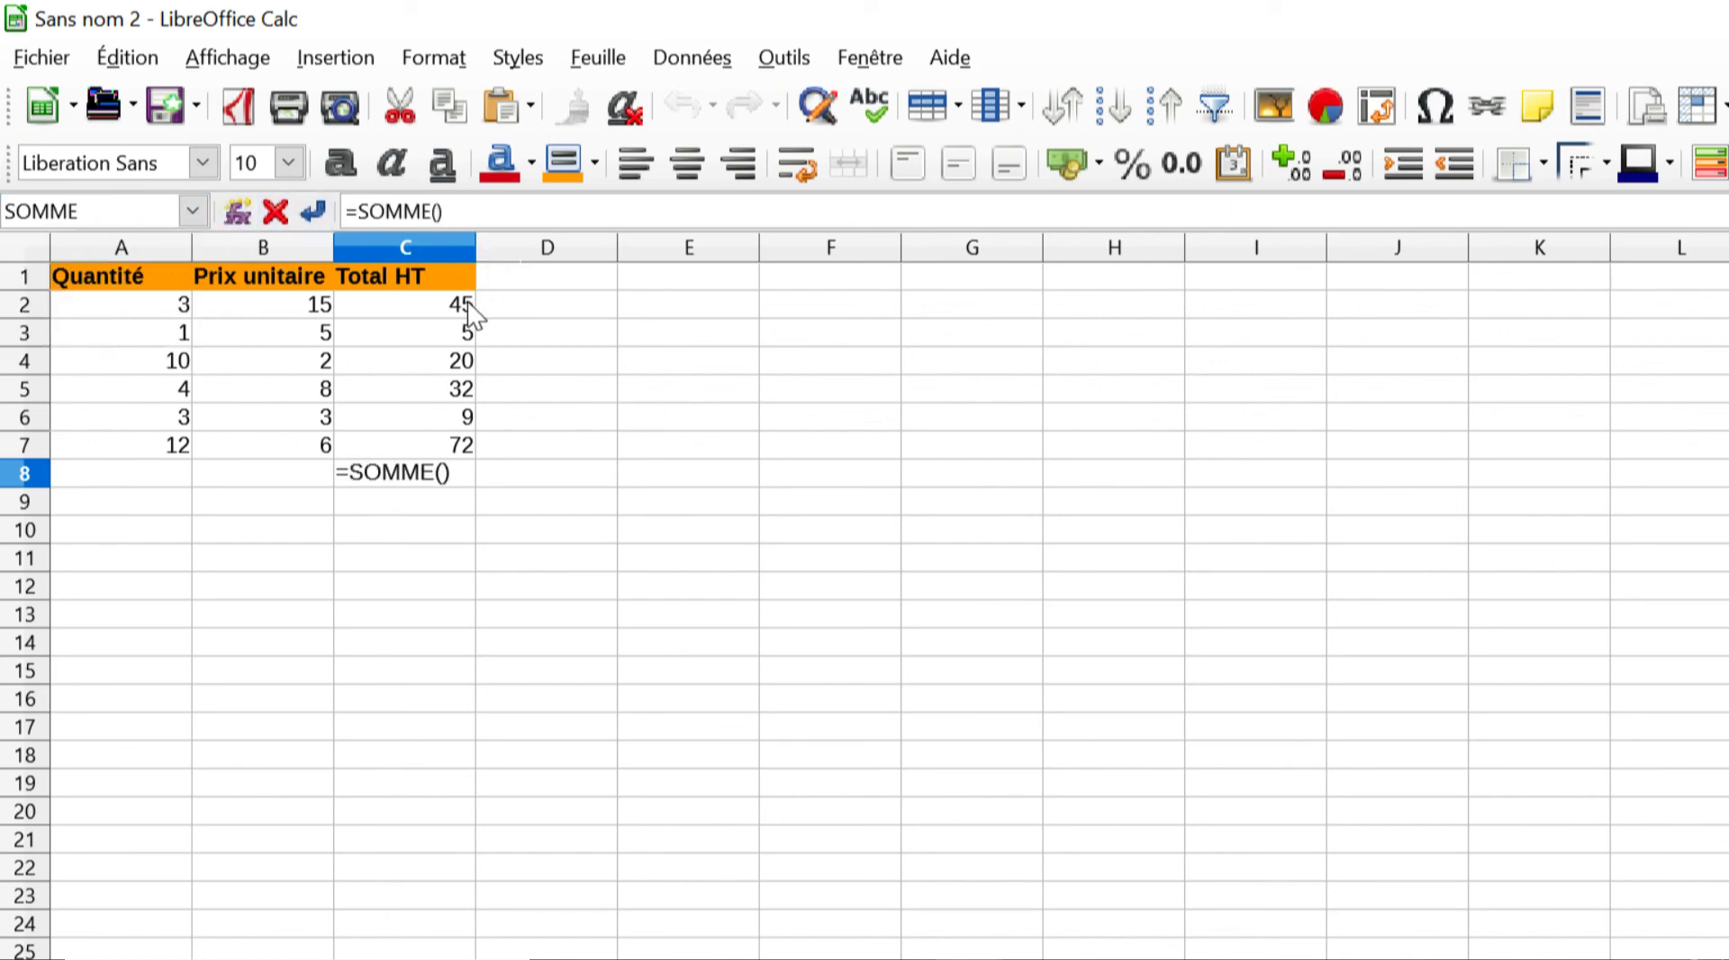
left_click_drag(465, 310, 467, 451)
key("Return")
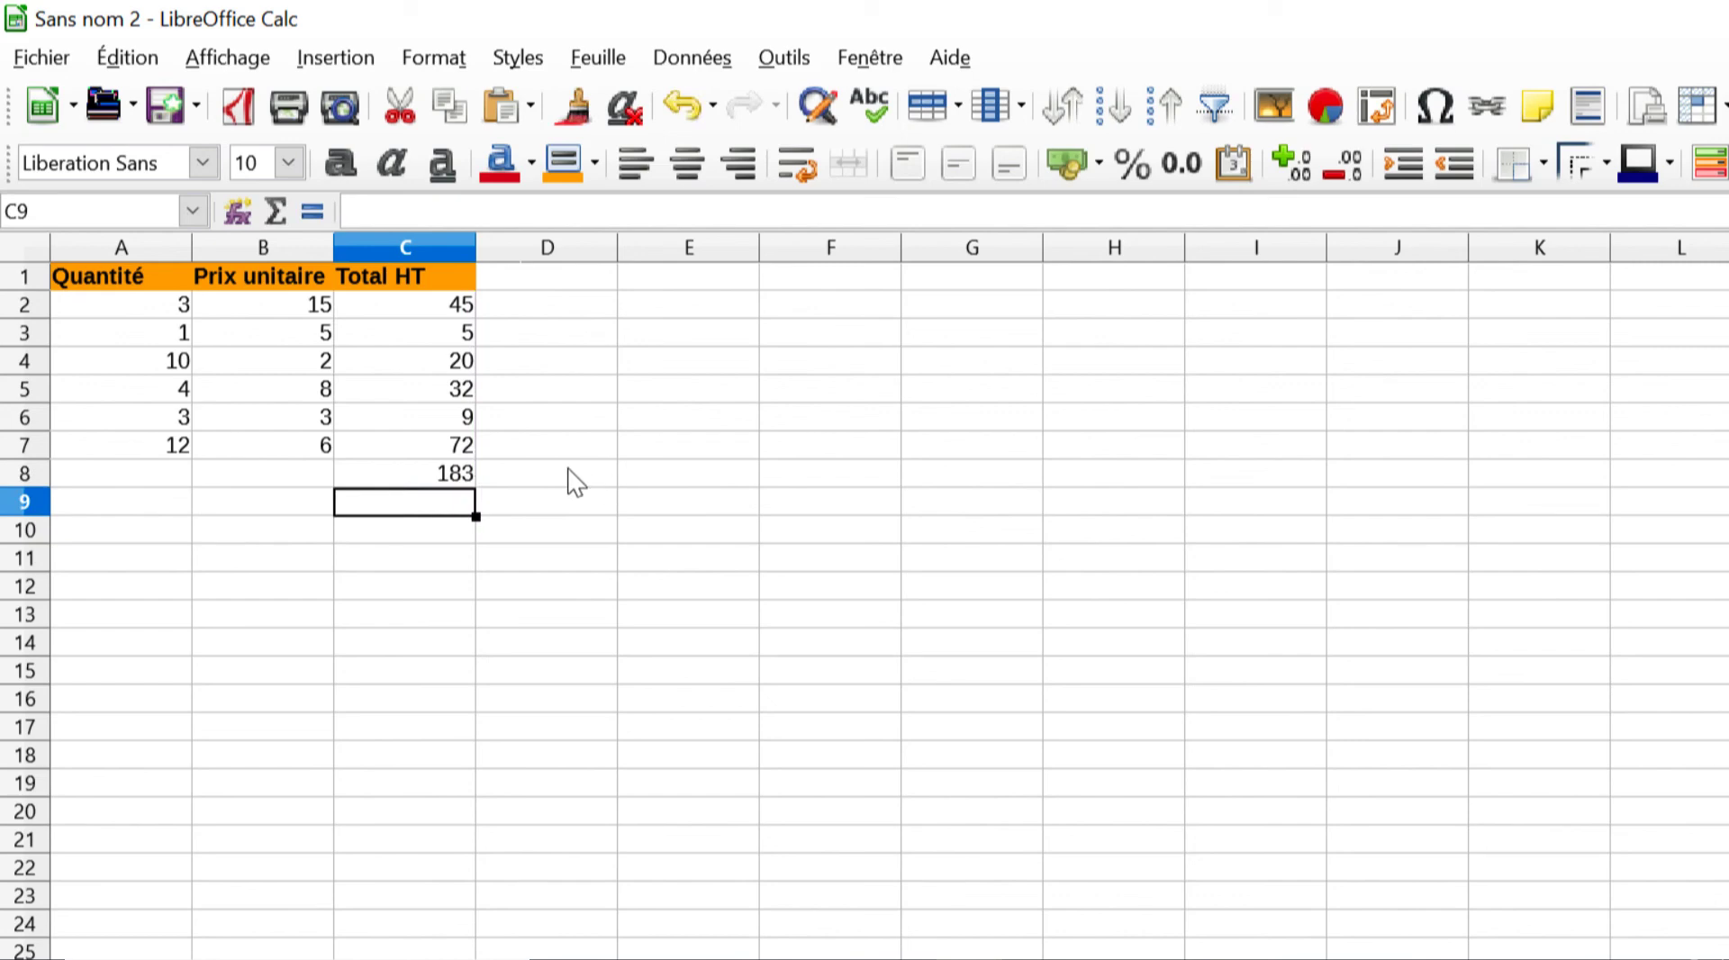
Step: Make the result cell C8 under the Total HT column bold
left_click(441, 471)
left_click(340, 164)
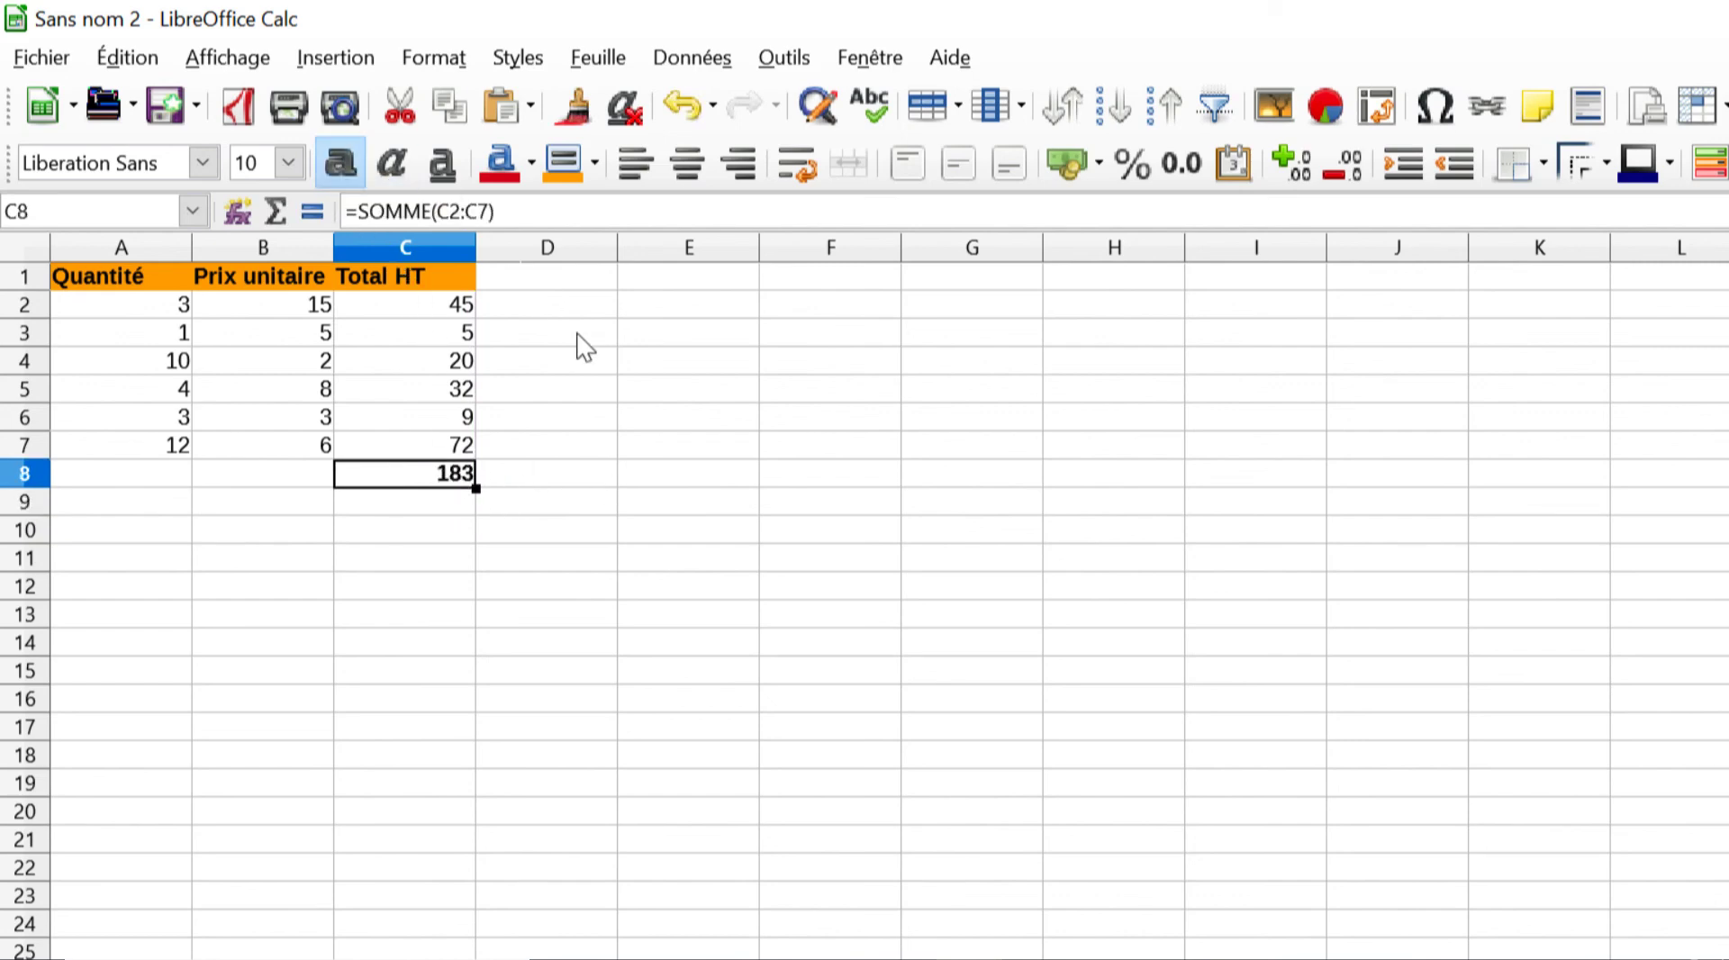
left_click(561, 475)
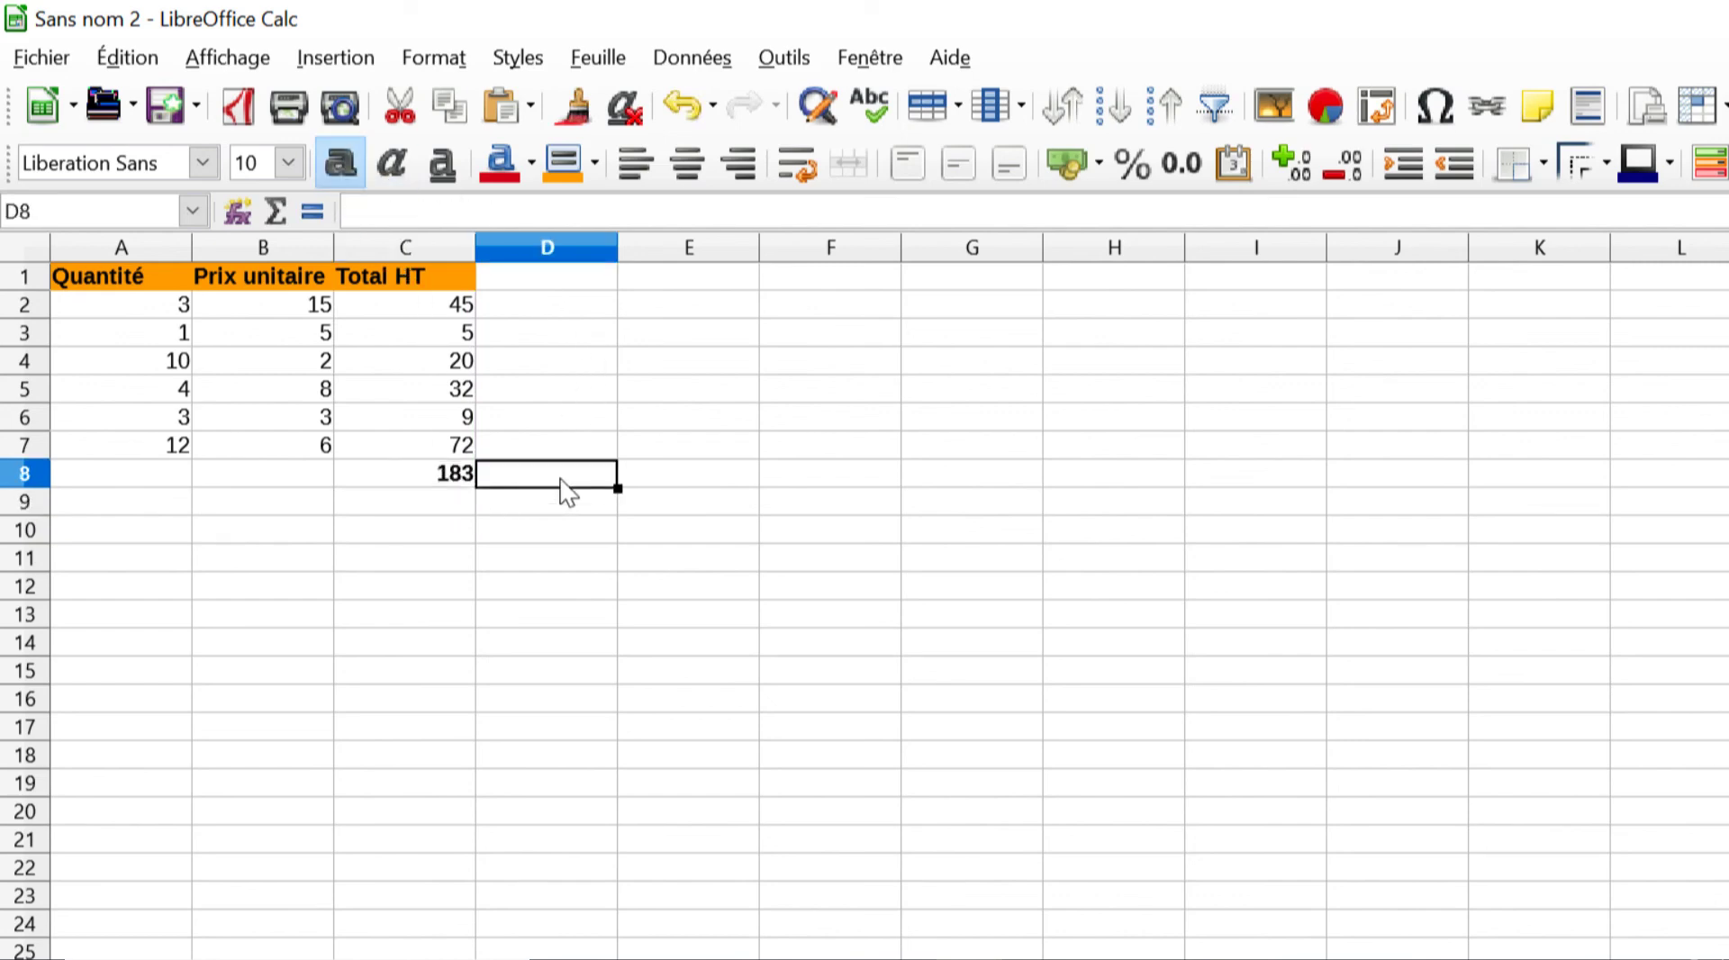
Step: Replace the SOMME formula in C8 with the MOYENNE function over C2:C7
left_click(451, 475)
left_click_drag(514, 211, 355, 204)
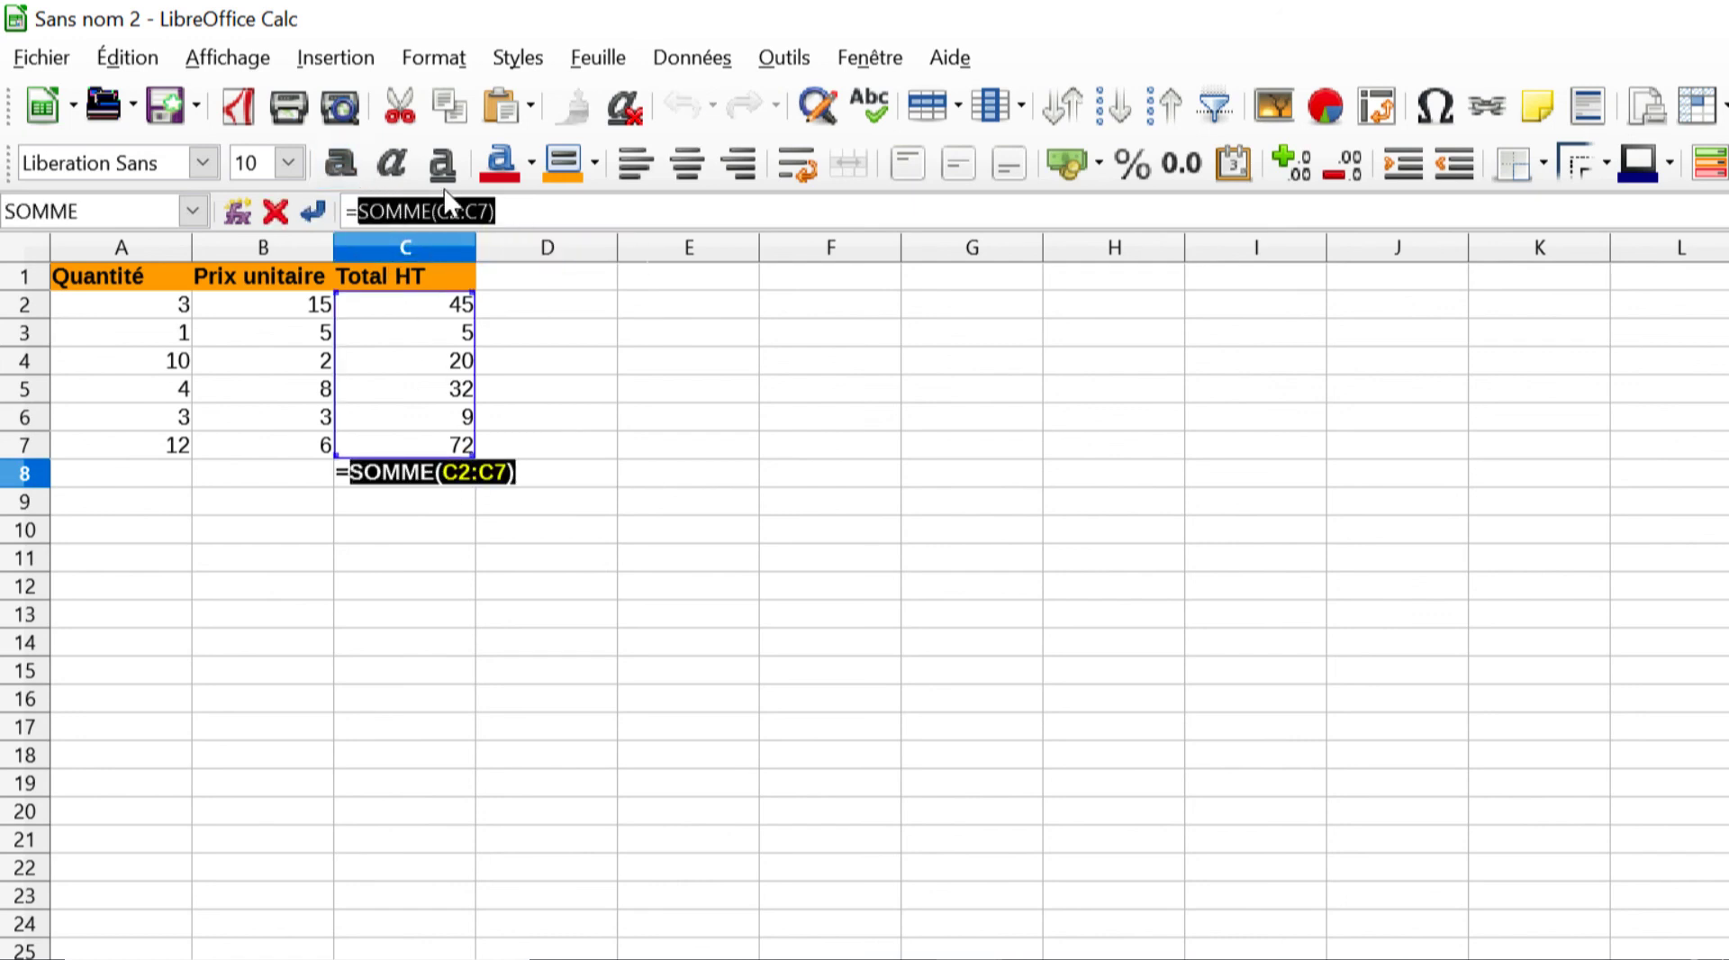
key("BackSpace")
left_click(192, 211)
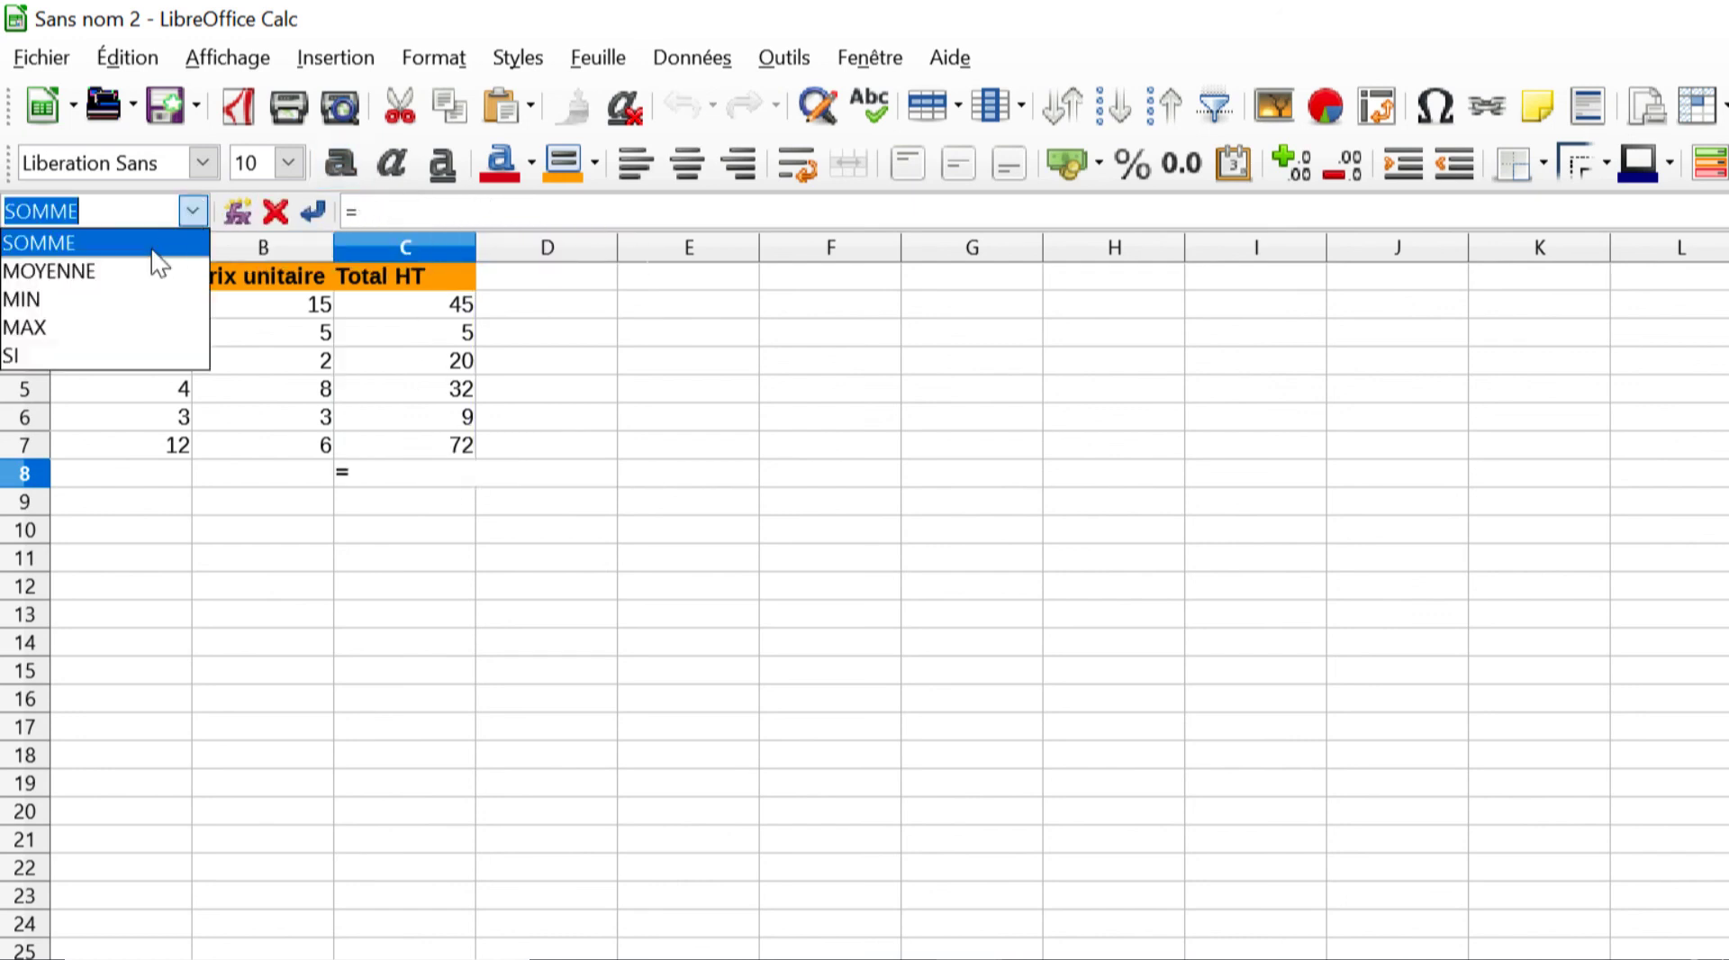
left_click(157, 269)
left_click(457, 308)
left_click_drag(456, 308, 459, 445)
key("Return")
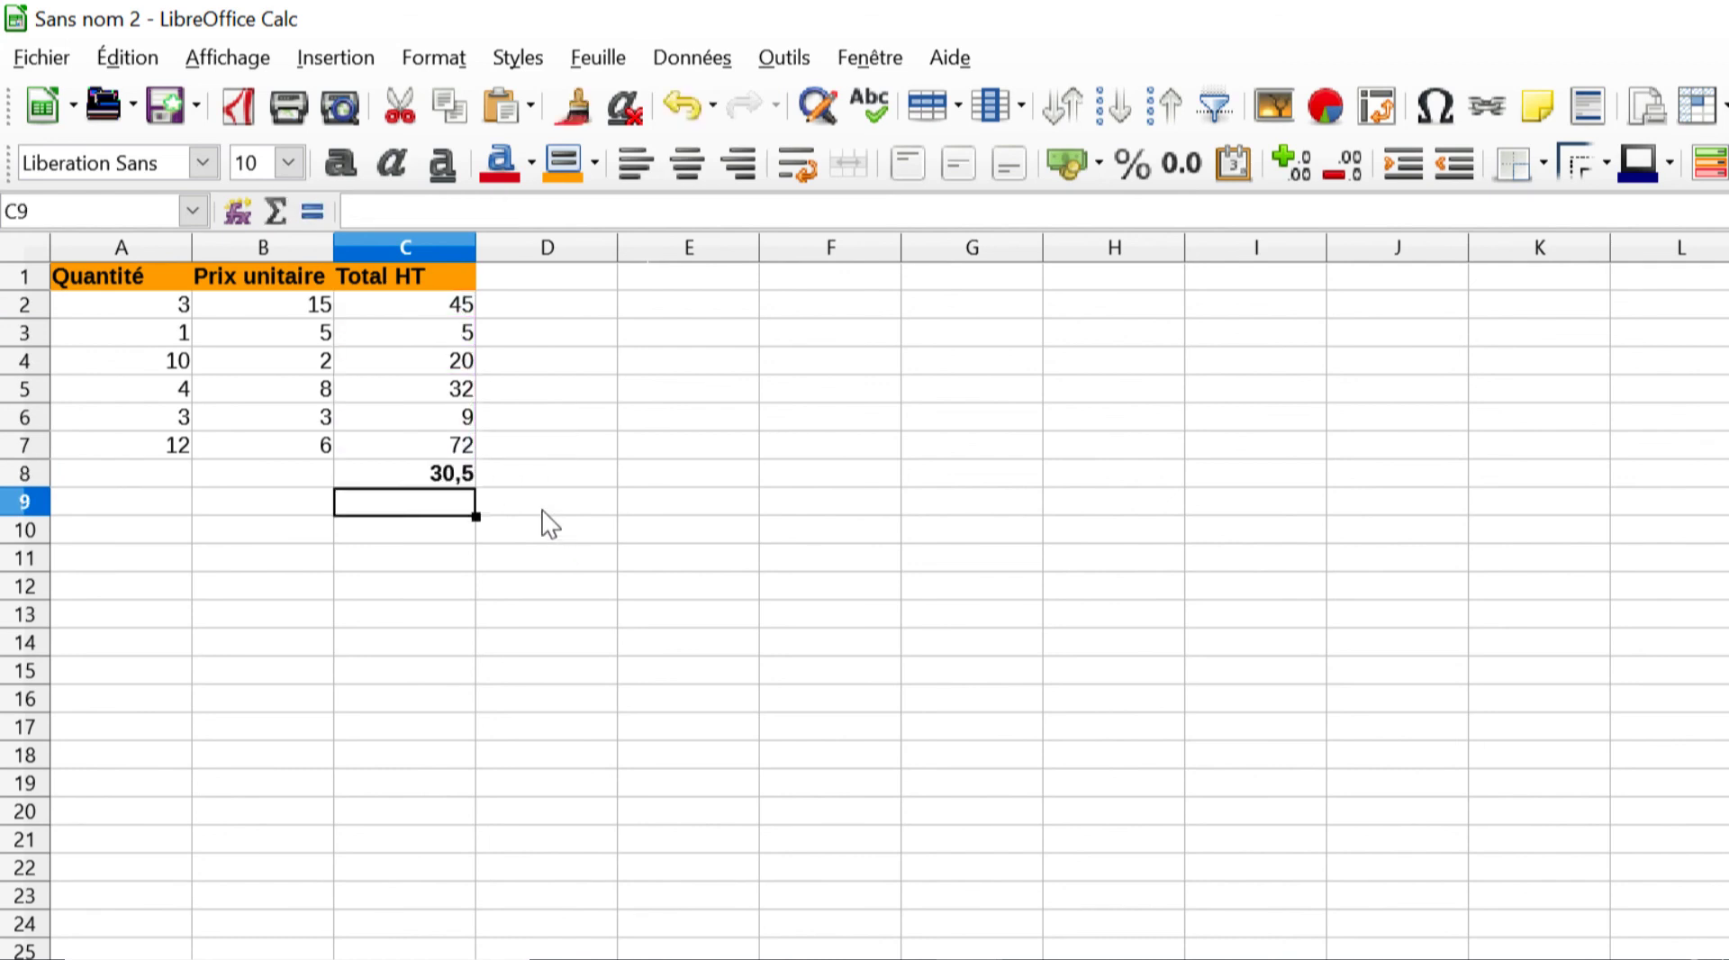
Step: Start a formula in C9, examine the functions offered in the short list and the Function Wizard, and cancel the wizard
type("=")
left_click(191, 211)
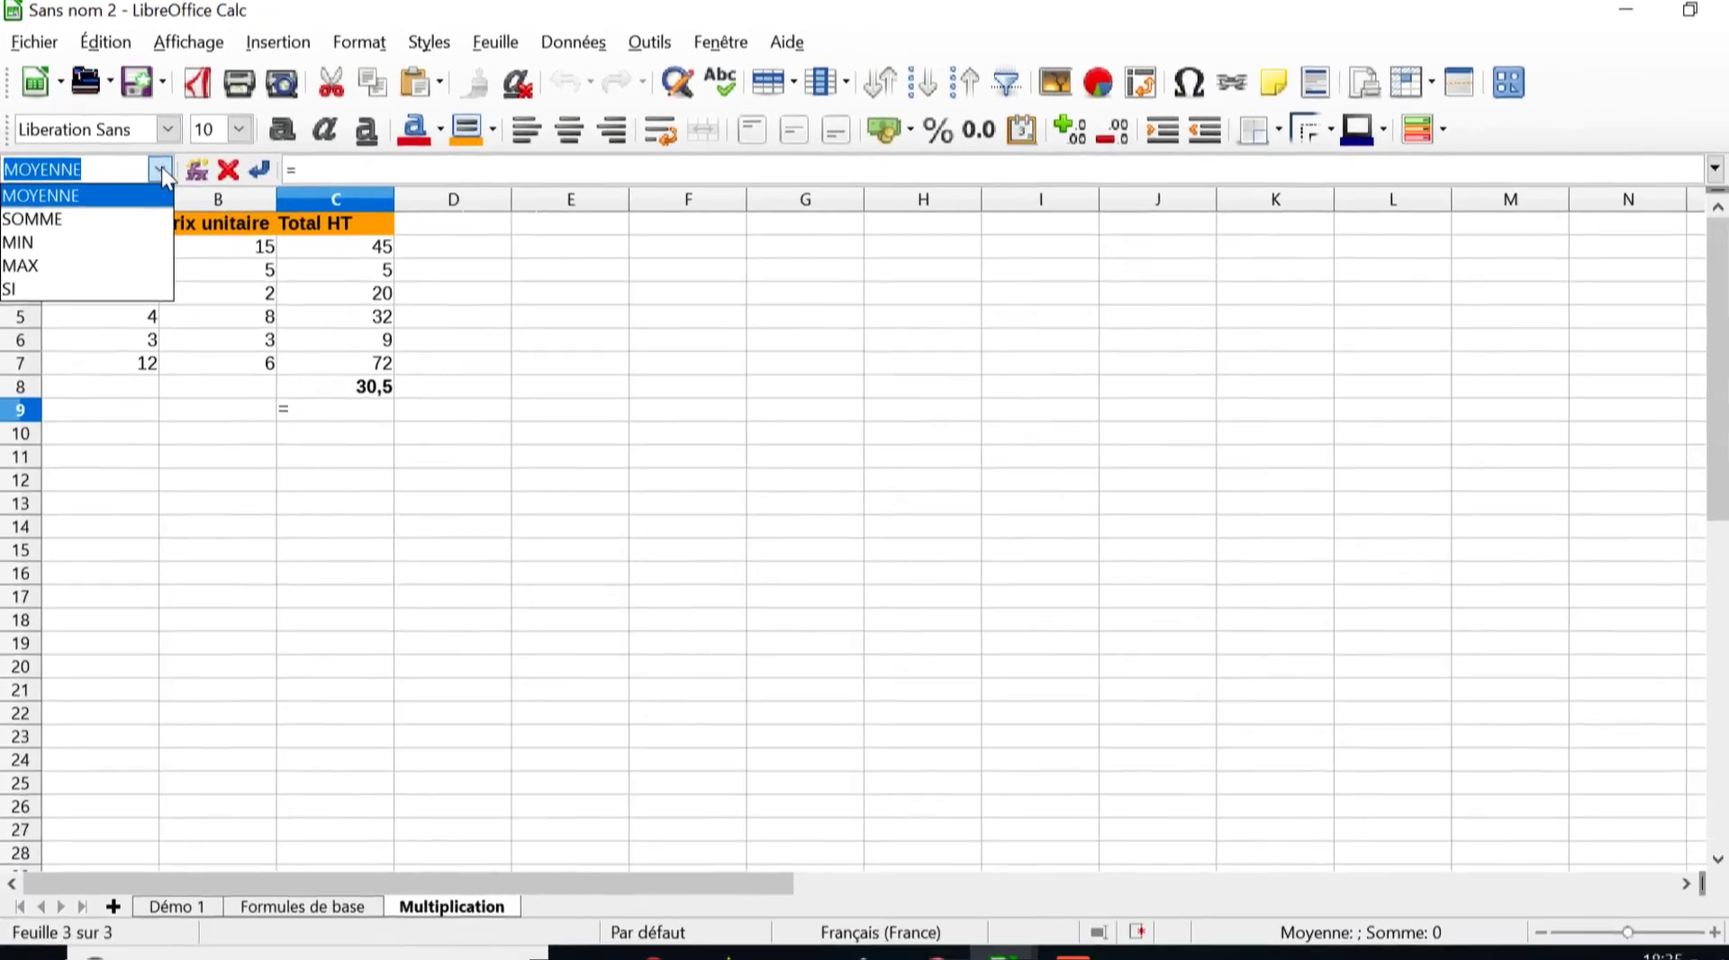
left_click(160, 166)
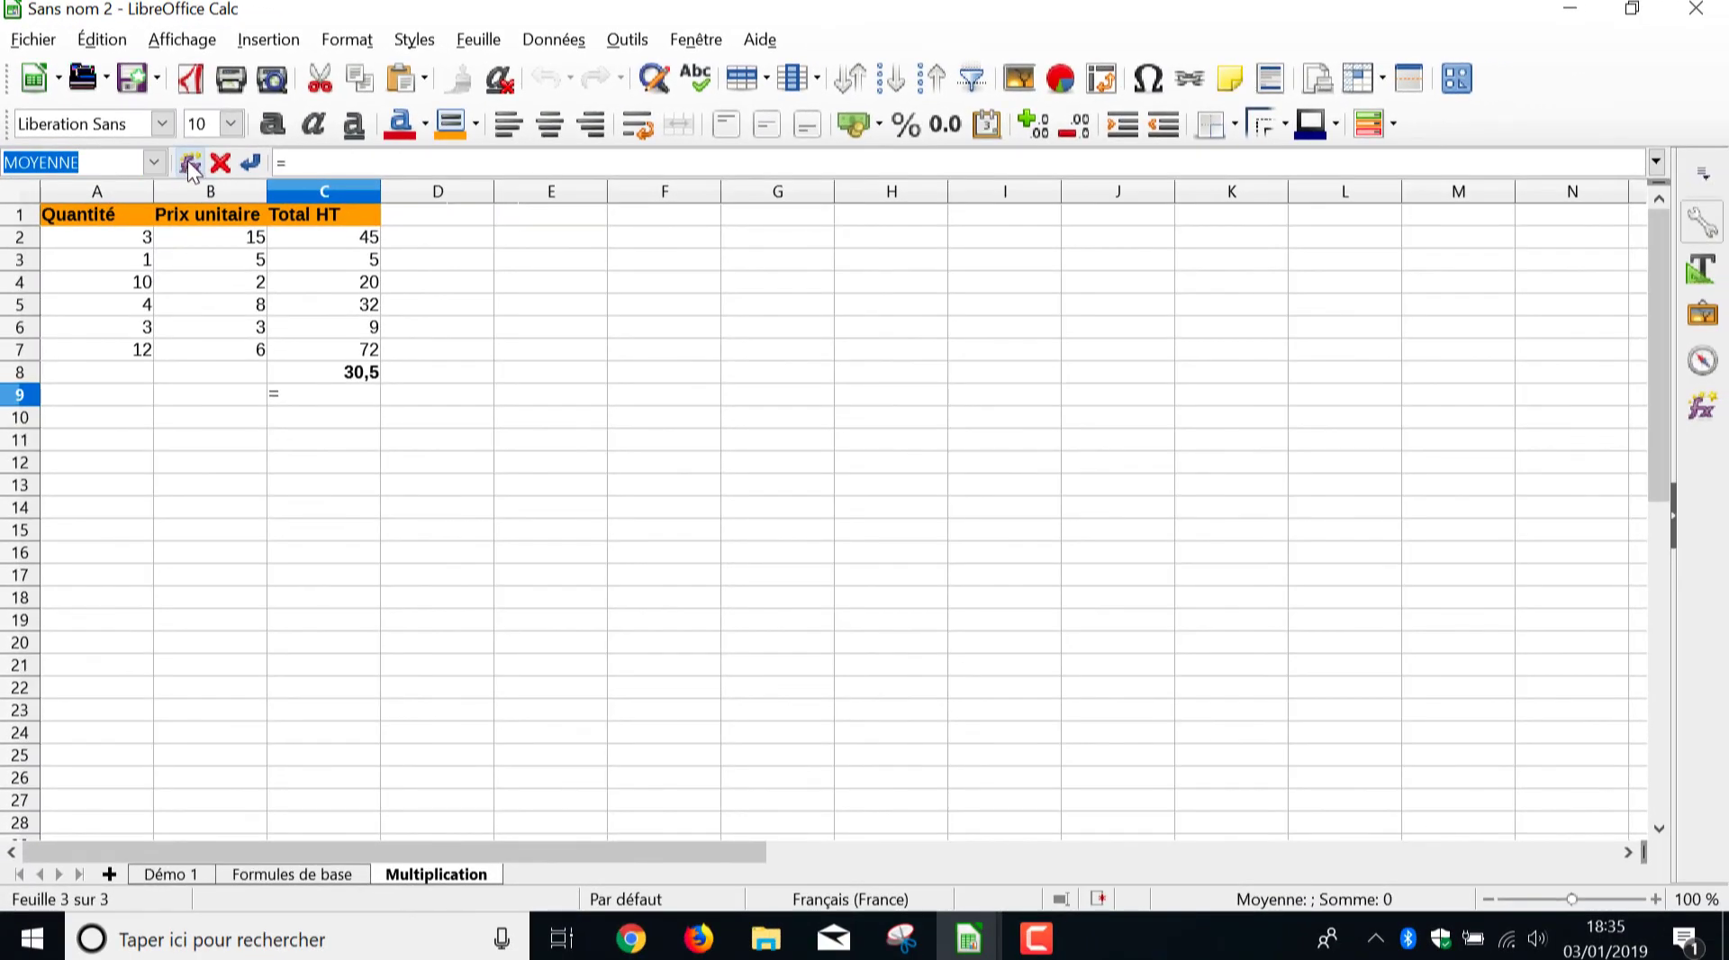
left_click(196, 169)
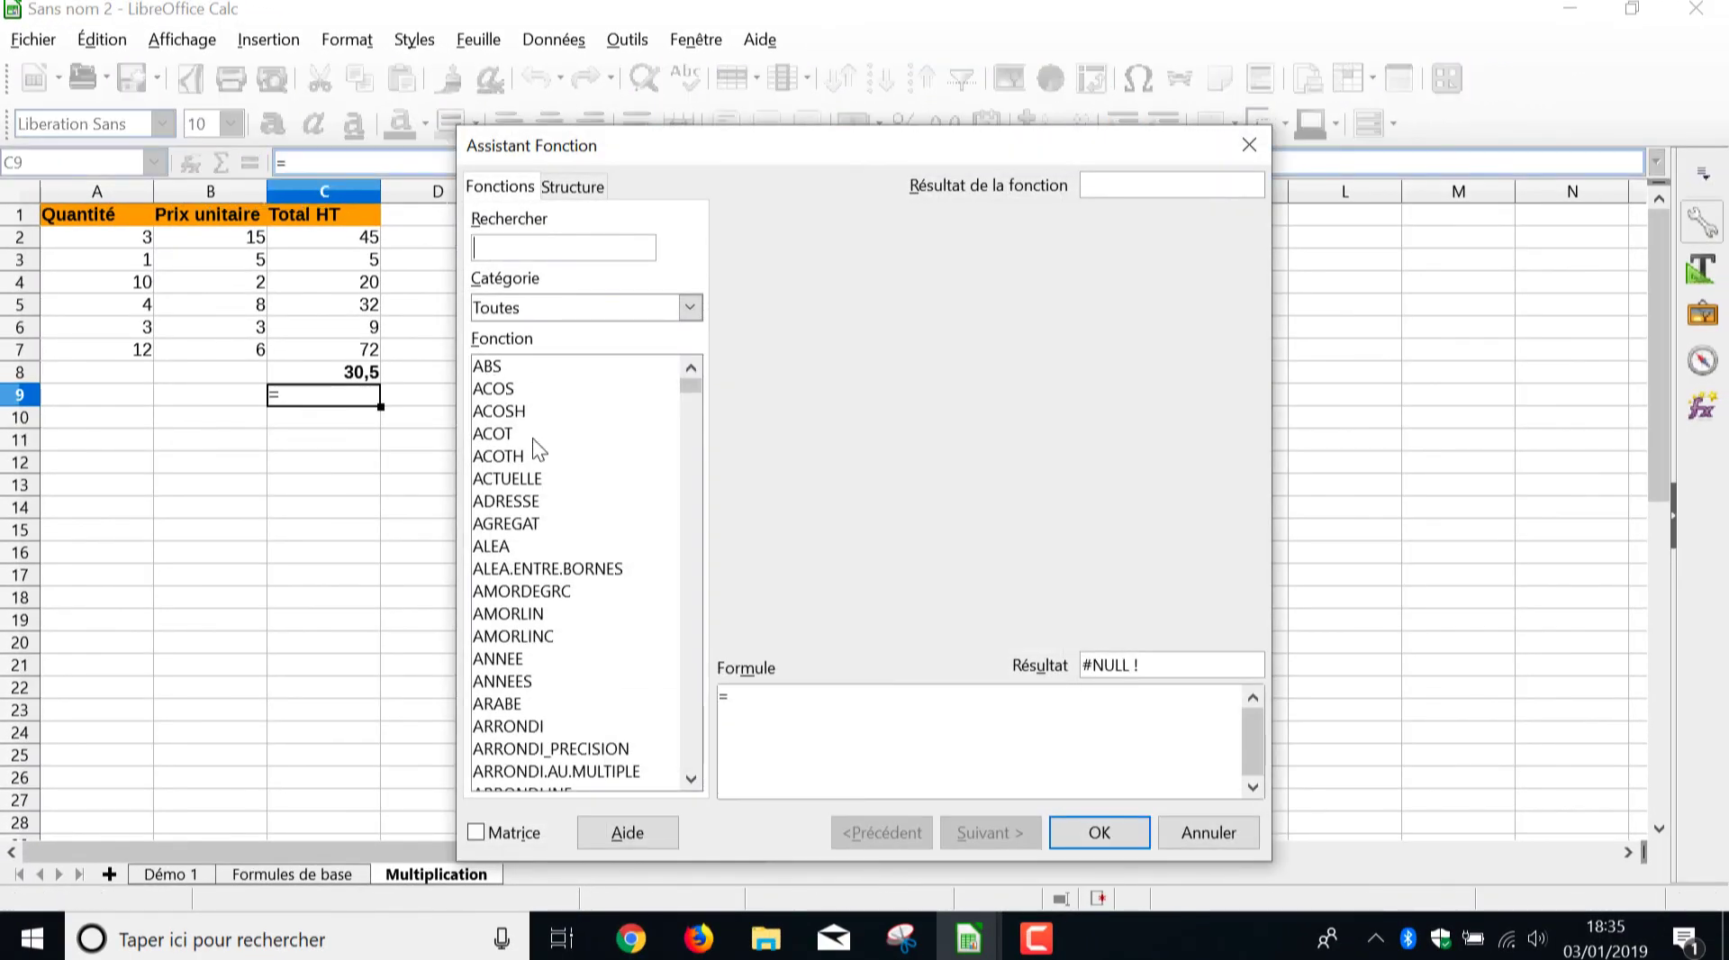
scroll(533, 439, "down", 7)
scroll(538, 441, "up", 7)
left_click(1215, 834)
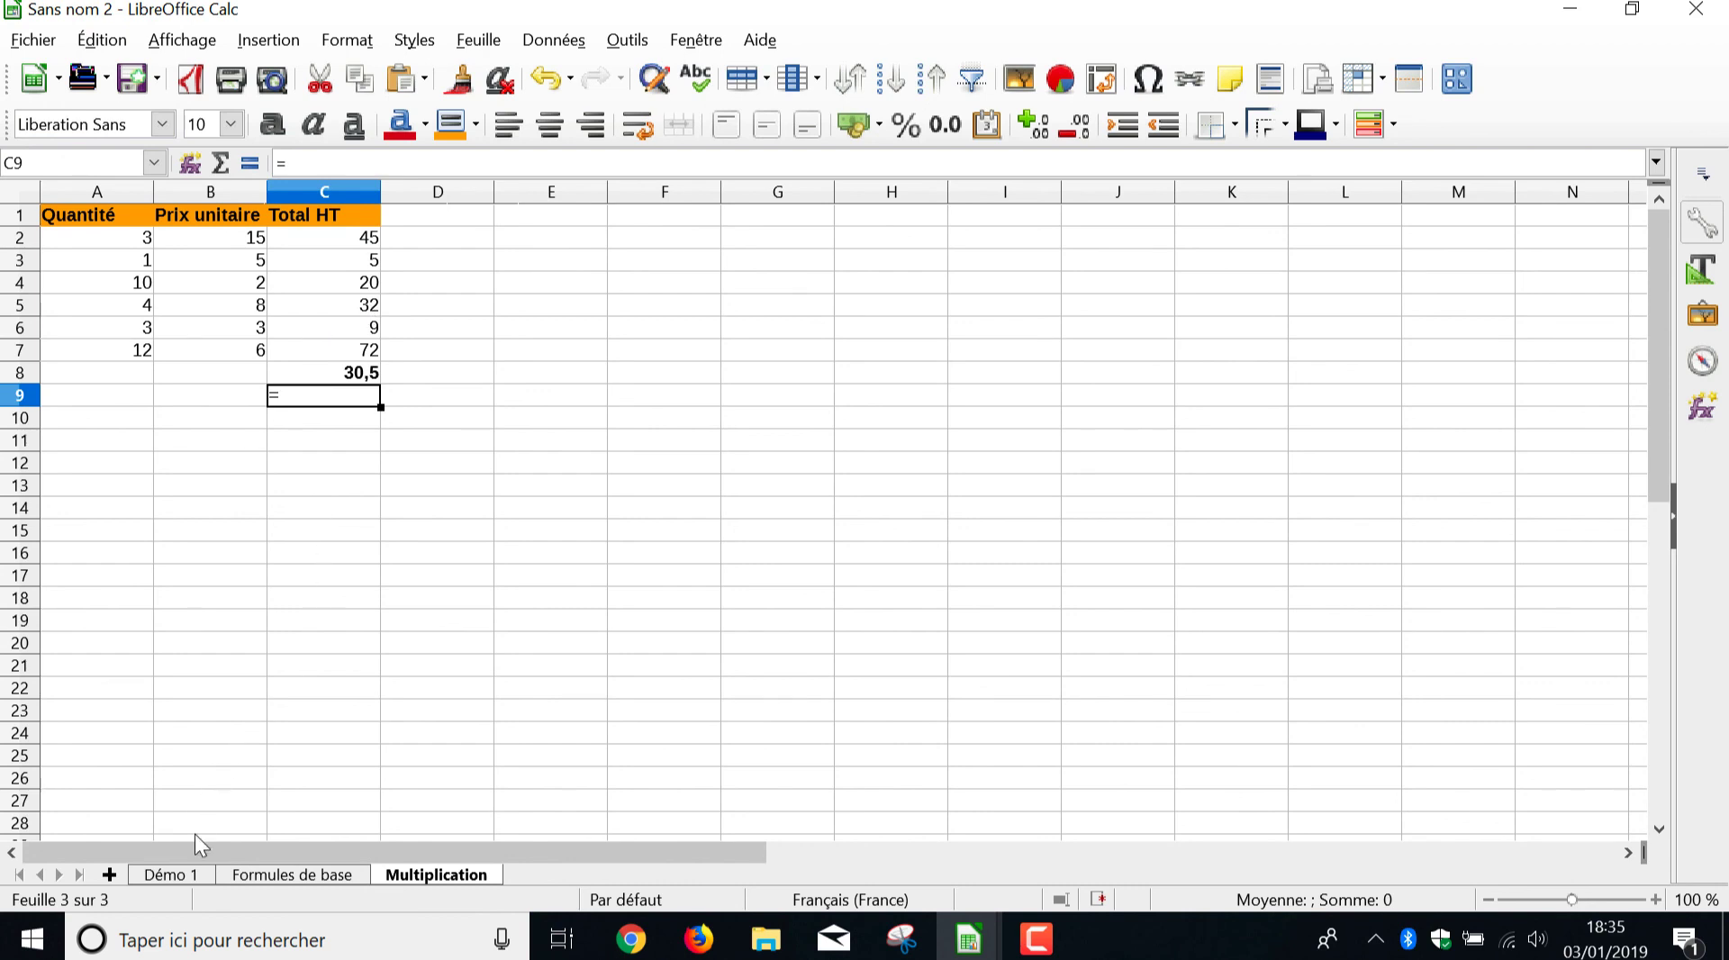
Step: On the Démo 1 sheet, format the costs and total in B2:B7 as numbers with two decimals, using the -1234,57 format
left_click(177, 874)
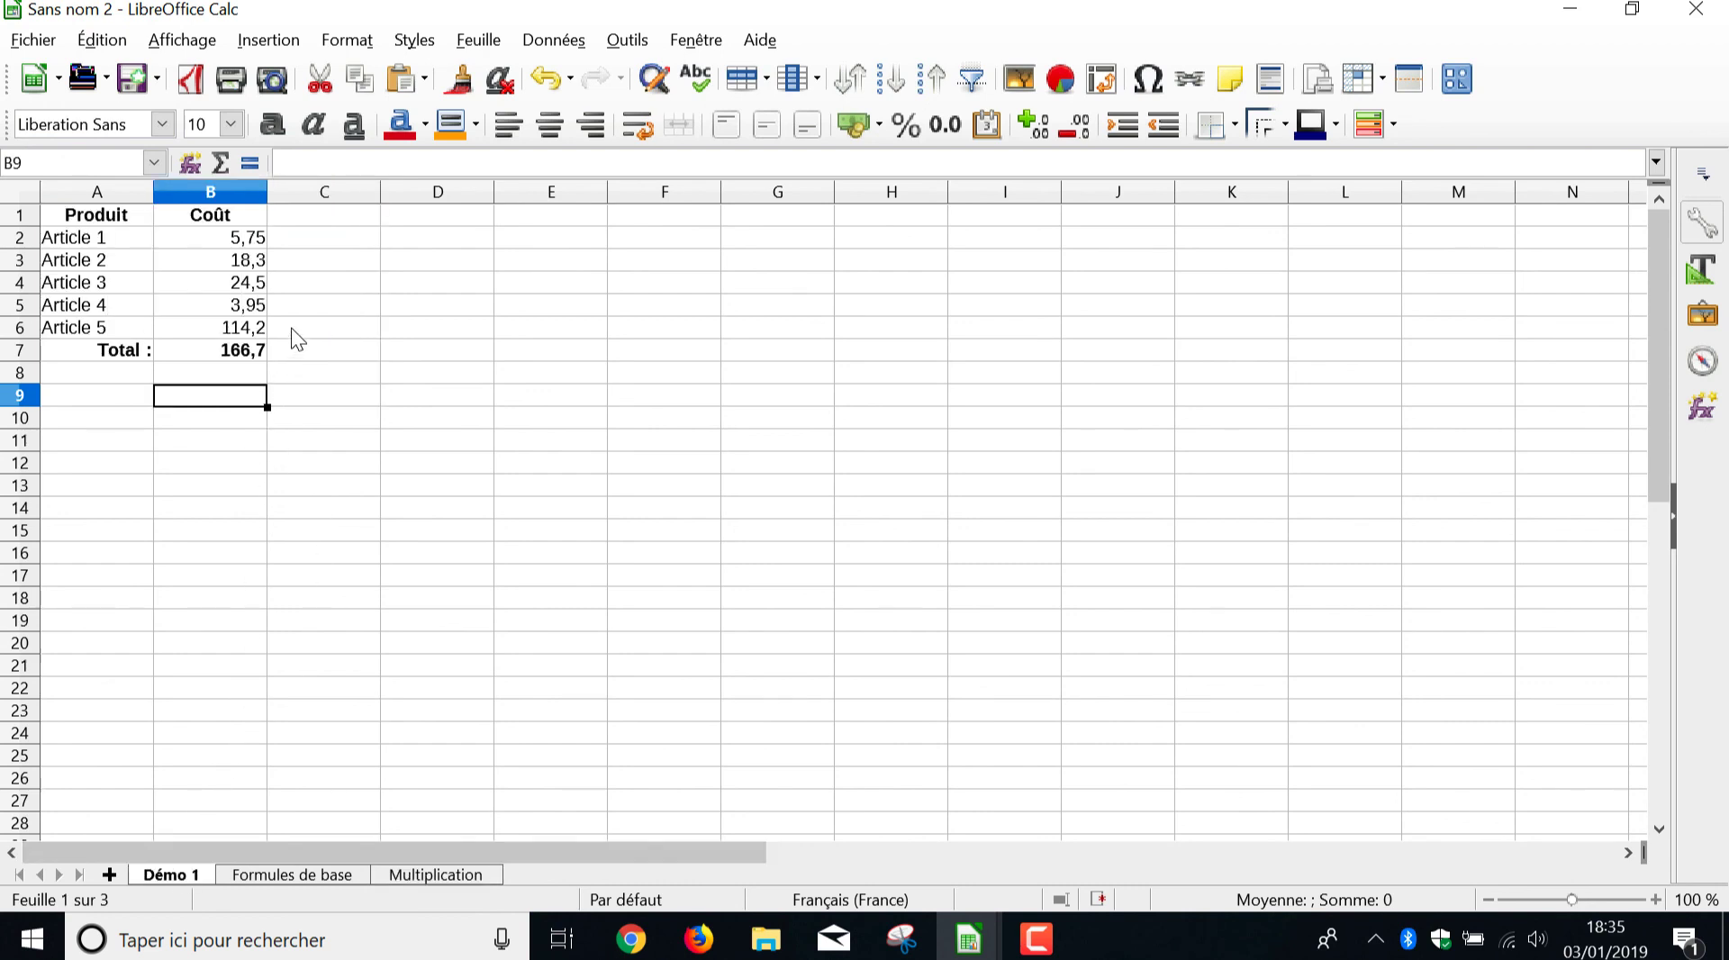
left_click(220, 223)
left_click(315, 288)
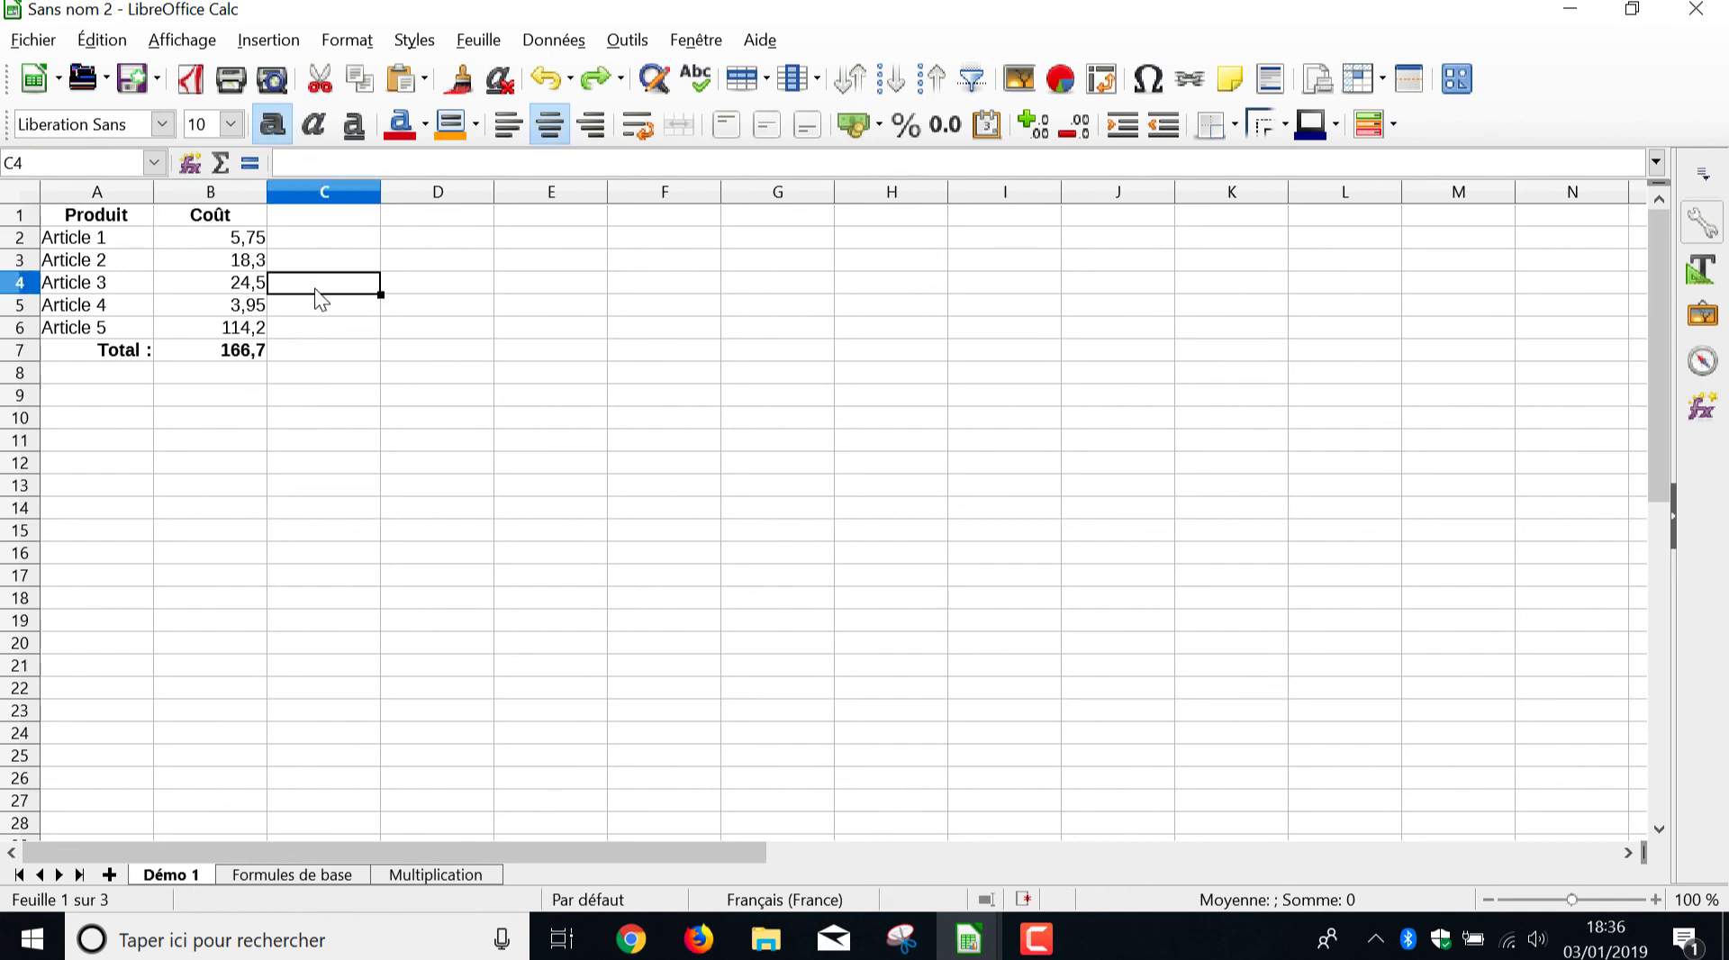
left_click_drag(226, 237, 267, 354)
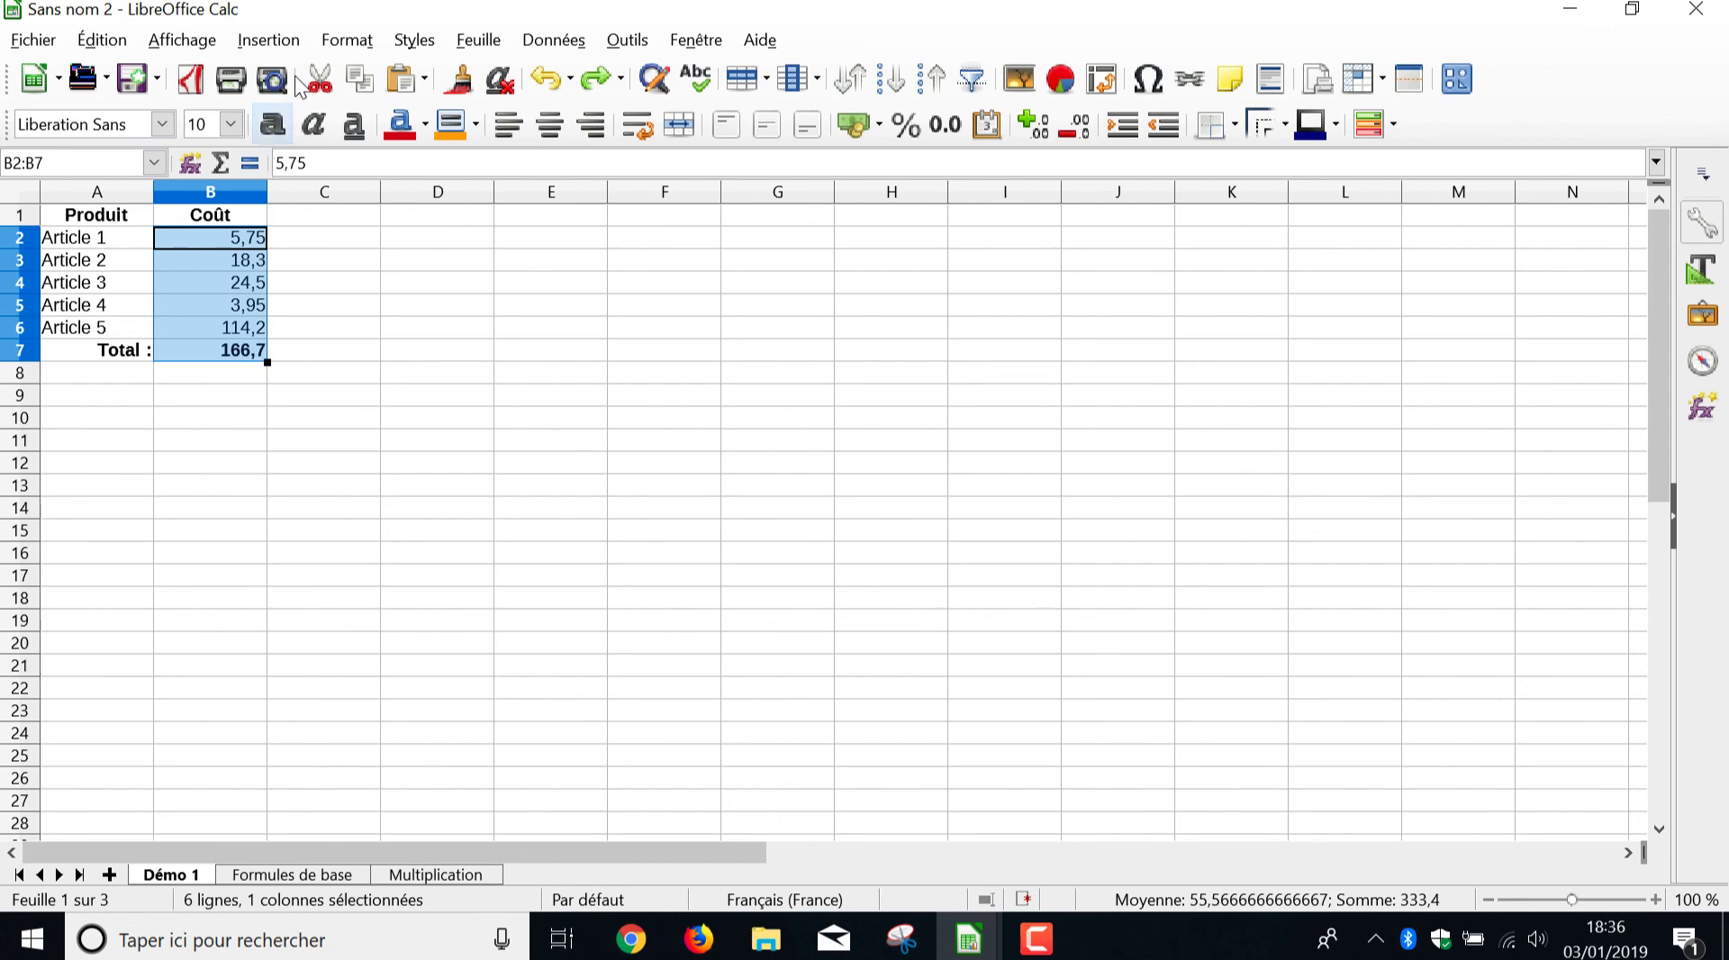
left_click(346, 40)
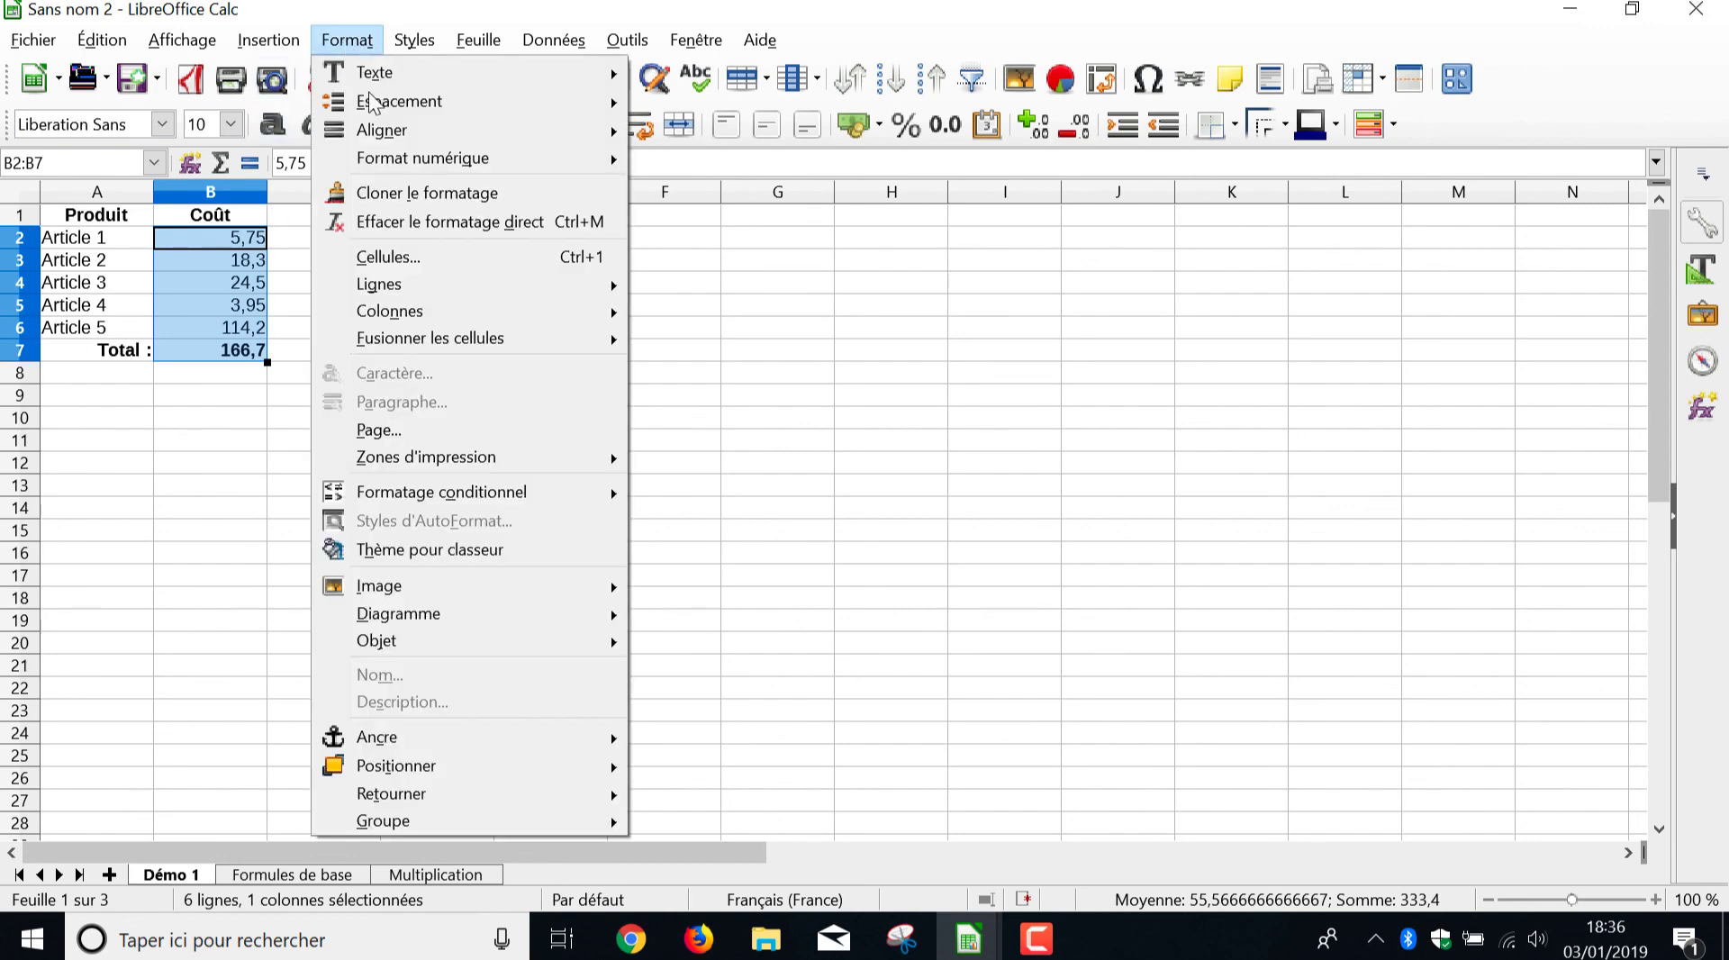
left_click(450, 258)
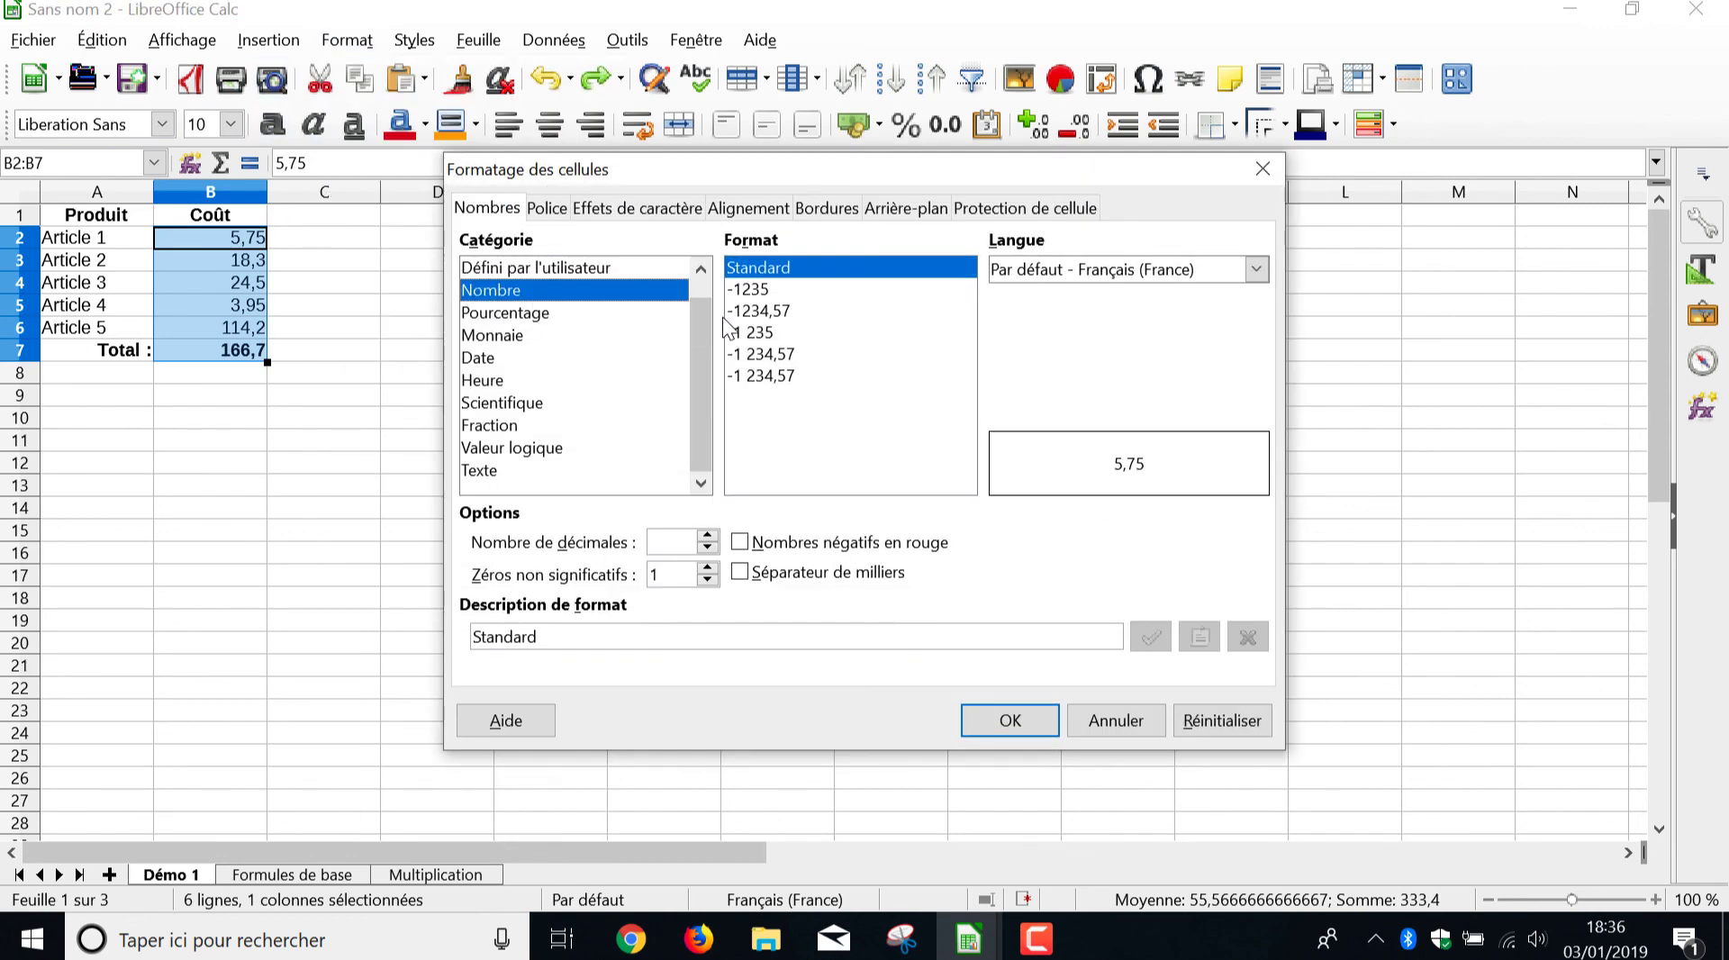
left_click(786, 311)
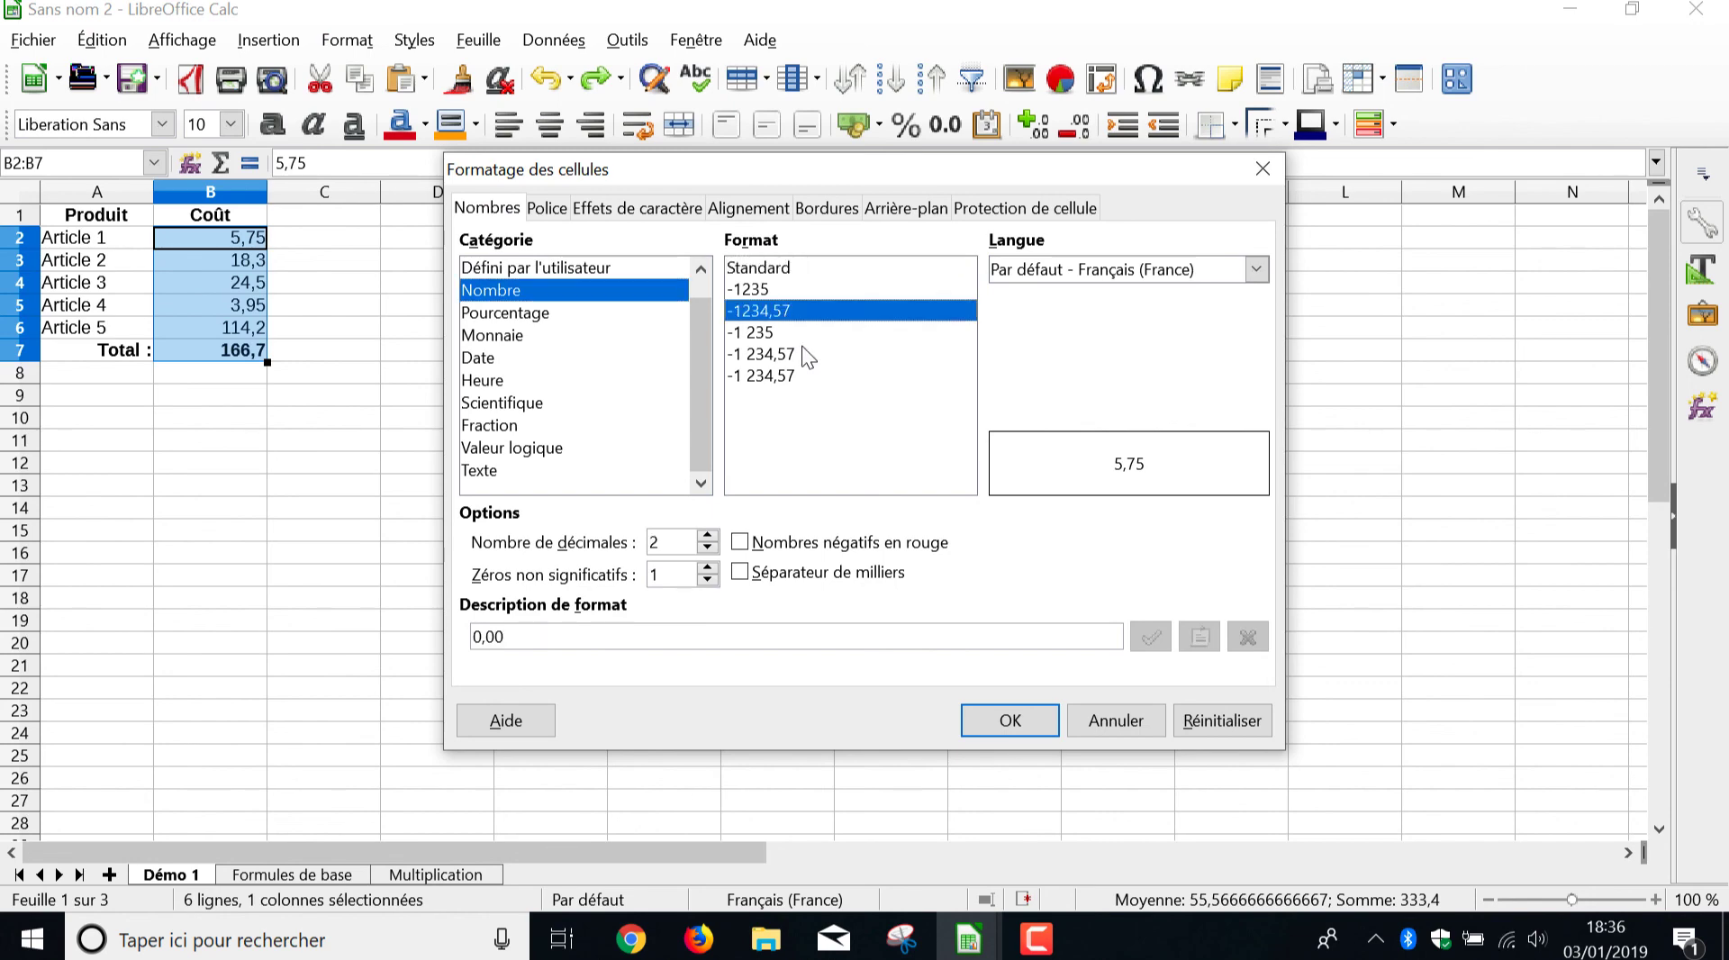
left_click(1007, 720)
left_click(505, 443)
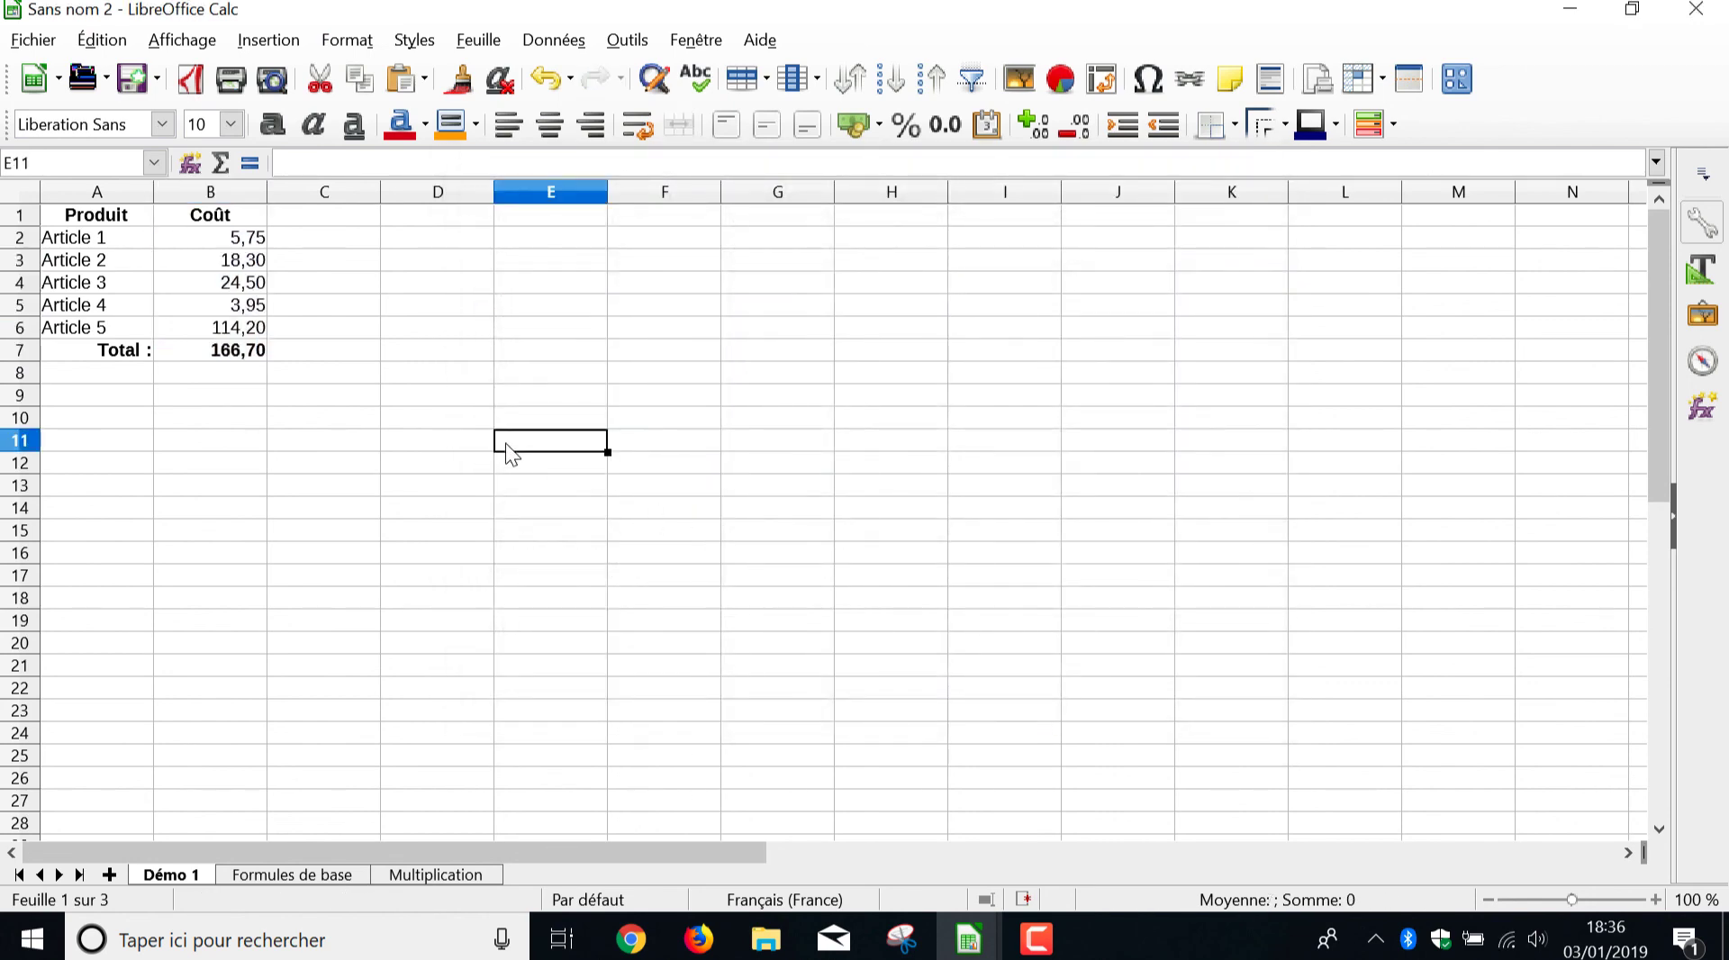